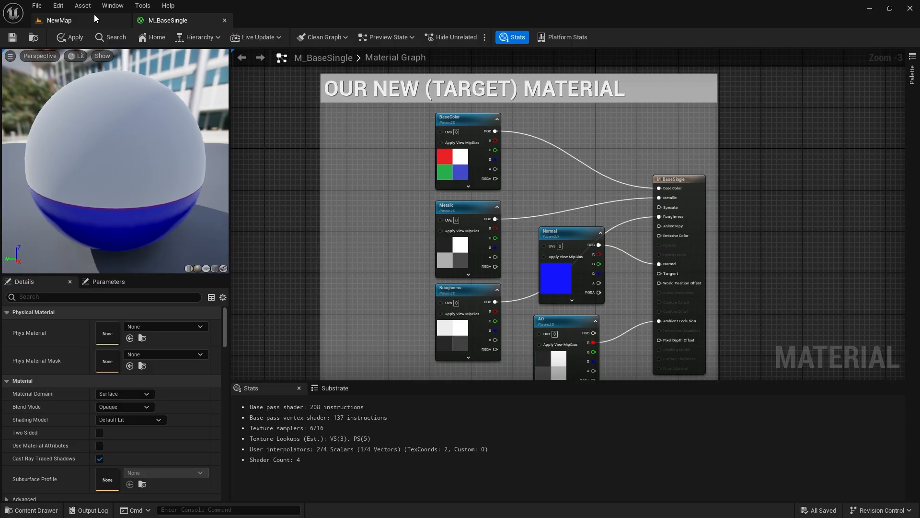
Open the material instance MI_Shield_Variant_01b used by the shield lying on the ground in NewMap.
{"action": "left_click", "coordinate": [59, 20]}
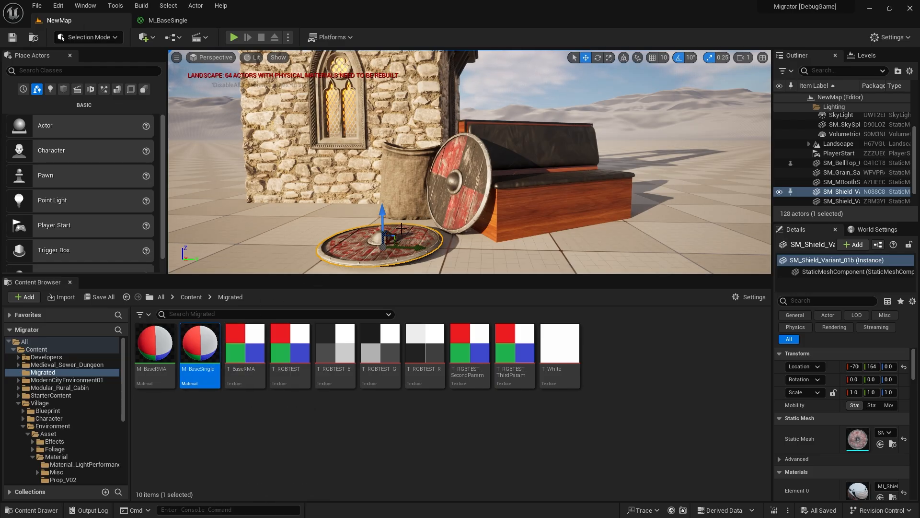
{"action": "scroll", "coordinate": [892, 479], "scroll_direction": "down", "scroll_amount": 3}
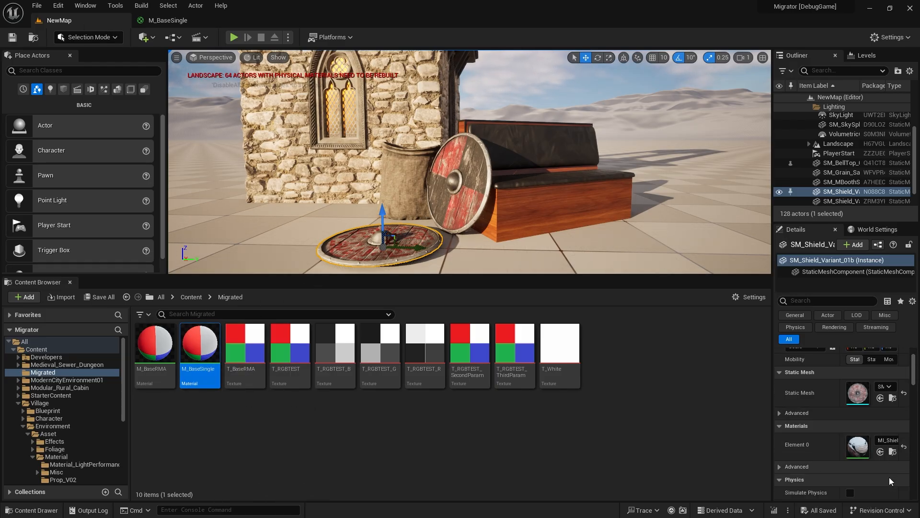
{"action": "left_click", "coordinate": [893, 422]}
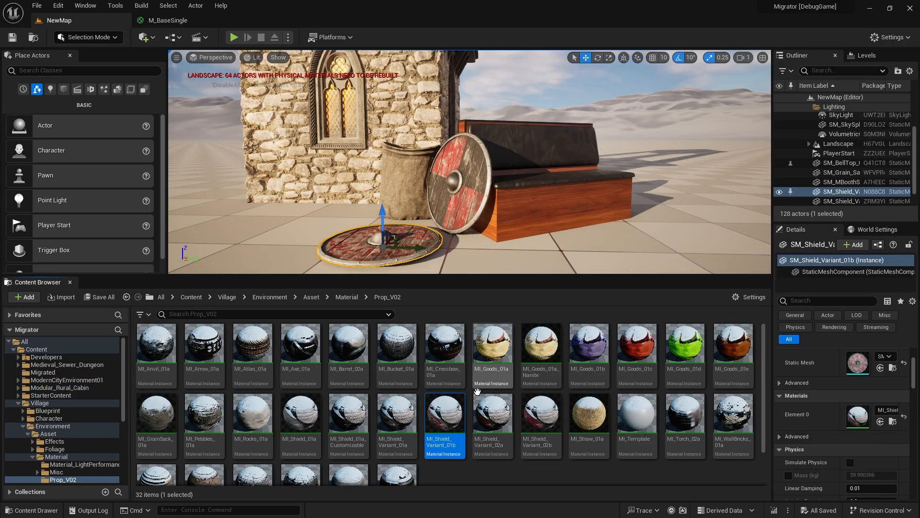
{"action": "double_click", "coordinate": [448, 416]}
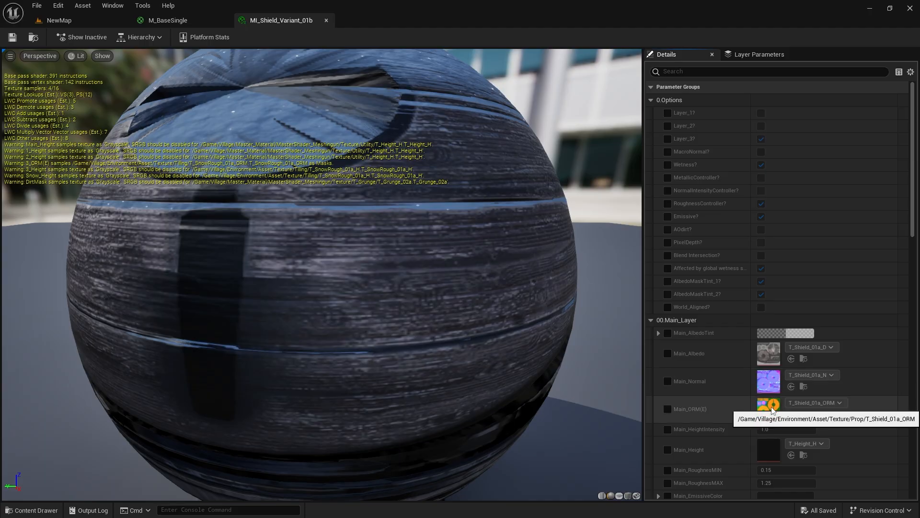
Review the parameters of MI_Shield_Variant_01b and open its parent instance, MI_Shield_01a.
{"action": "scroll", "coordinate": [726, 388], "scroll_direction": "down", "scroll_amount": 10}
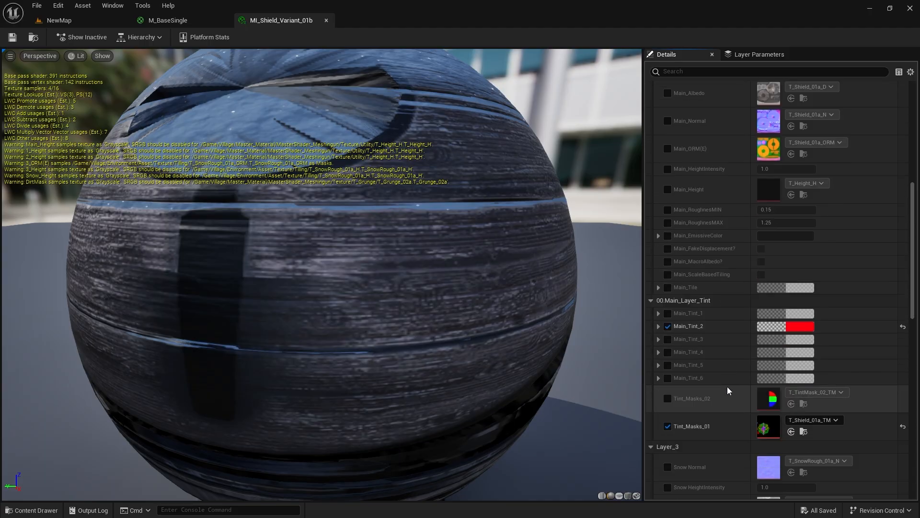
{"action": "scroll", "coordinate": [727, 386], "scroll_direction": "down", "scroll_amount": 9}
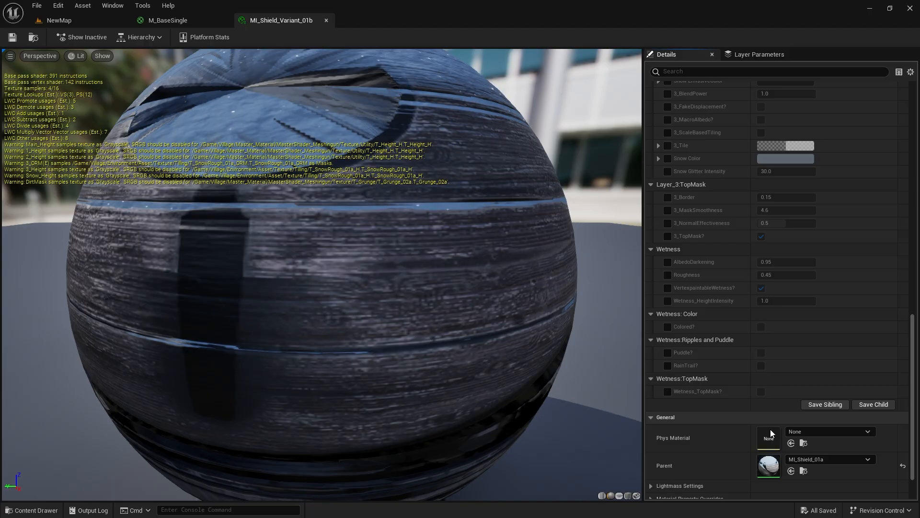
{"action": "left_click", "coordinate": [803, 471]}
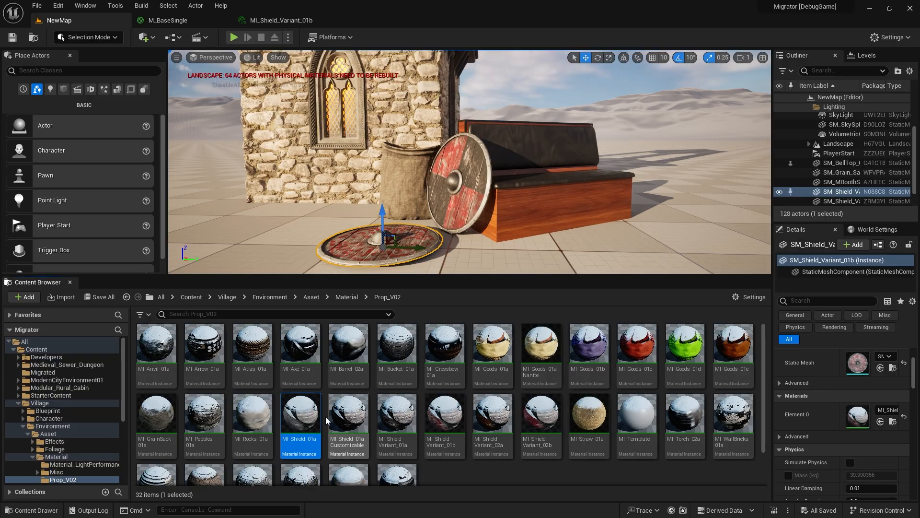
{"action": "double_click", "coordinate": [308, 414]}
Follow the parent chain from MI_Shield_01a through MIM_Props_Snow and open the base material MM_MasterMaterial.
{"action": "scroll", "coordinate": [766, 441], "scroll_direction": "down", "scroll_amount": 15}
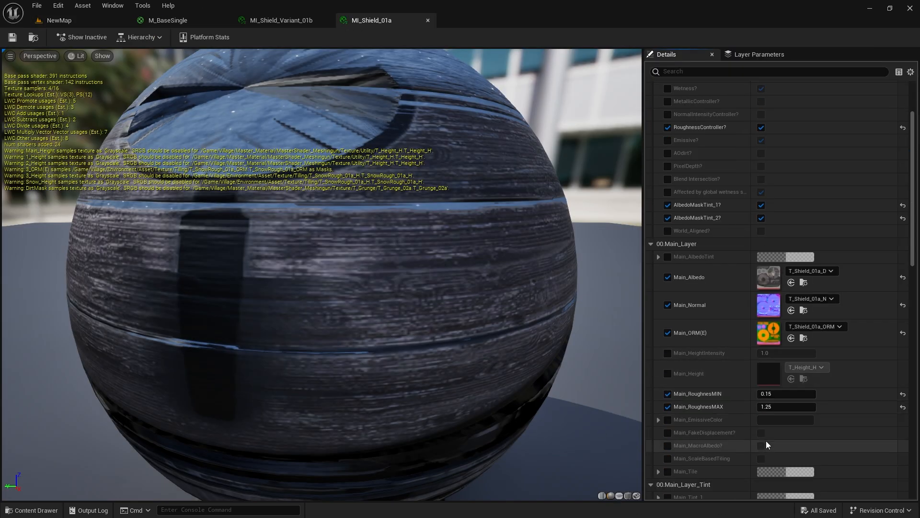
{"action": "scroll", "coordinate": [767, 439], "scroll_direction": "down", "scroll_amount": 10}
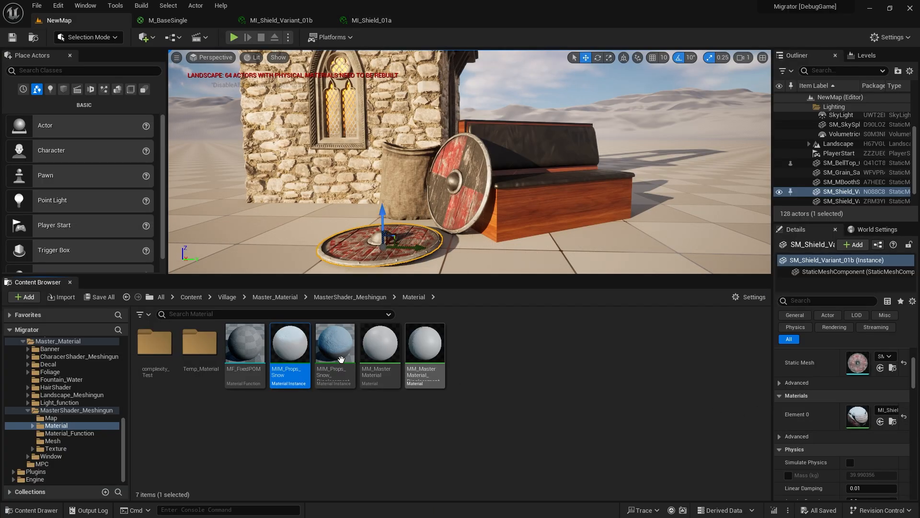
{"action": "double_click", "coordinate": [290, 355]}
{"action": "scroll", "coordinate": [800, 399], "scroll_direction": "down", "scroll_amount": 20}
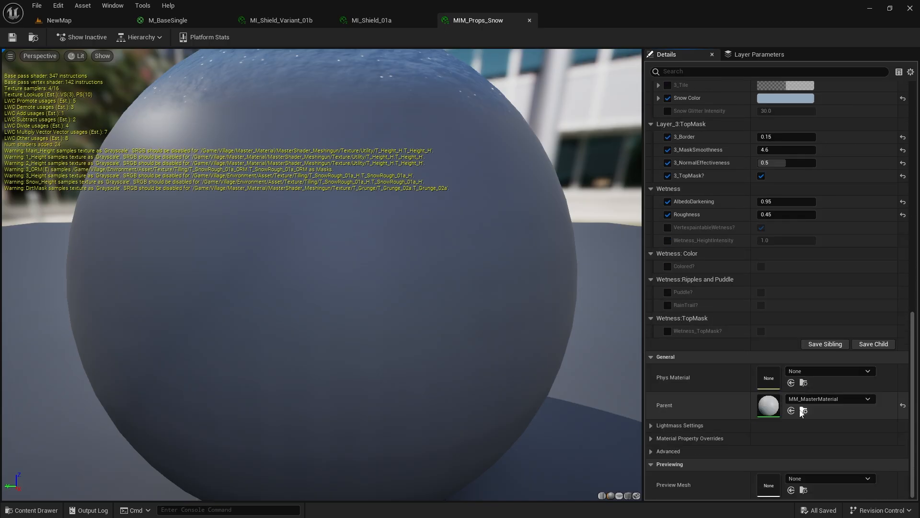
{"action": "left_click", "coordinate": [803, 381]}
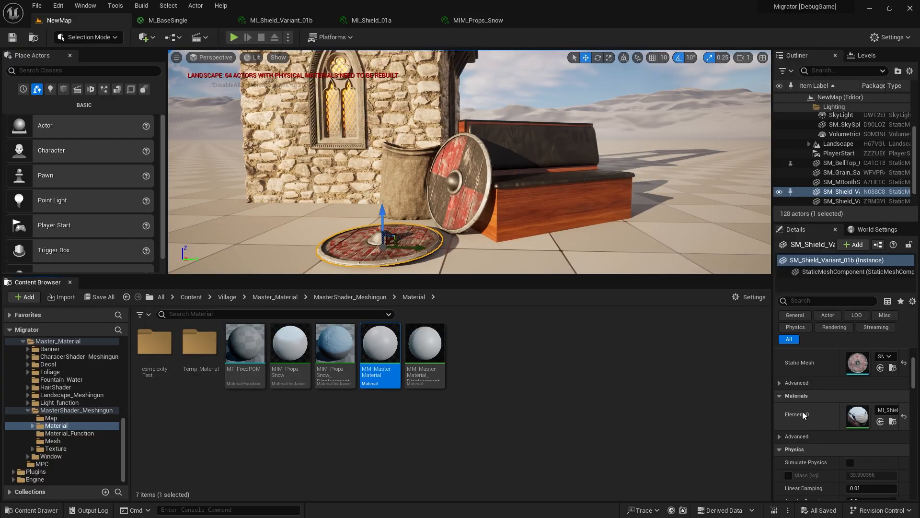
{"action": "double_click", "coordinate": [380, 360]}
Examine the node network in the MM_MasterMaterial graph.
{"action": "scroll", "coordinate": [383, 351], "scroll_direction": "down", "scroll_amount": 12}
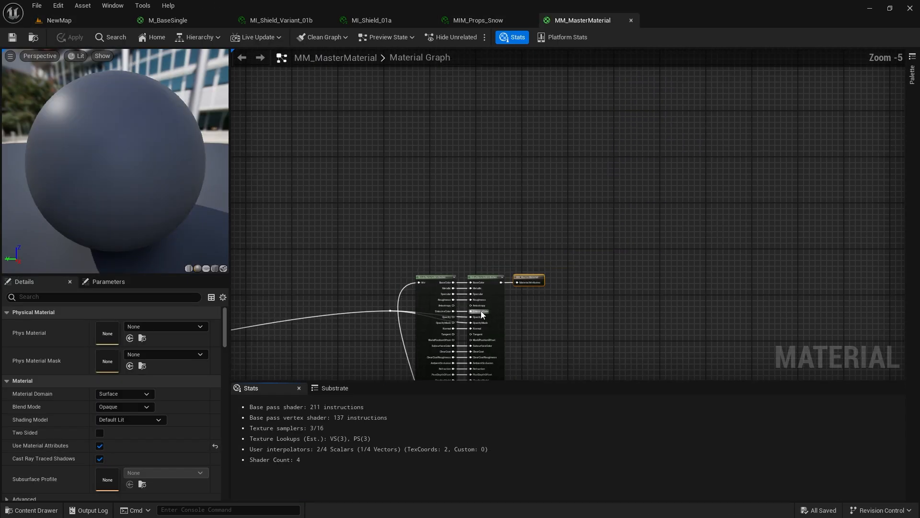
{"action": "right_click_drag", "start_coordinate": [642, 168], "coordinate": [648, 166]}
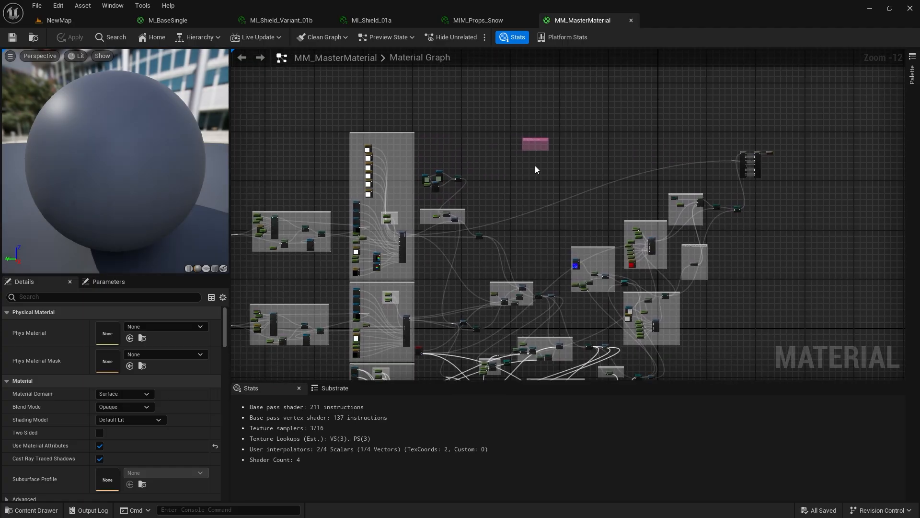
{"action": "scroll", "coordinate": [535, 165], "scroll_direction": "up", "scroll_amount": 8}
{"action": "scroll", "coordinate": [538, 250], "scroll_direction": "down", "scroll_amount": 8}
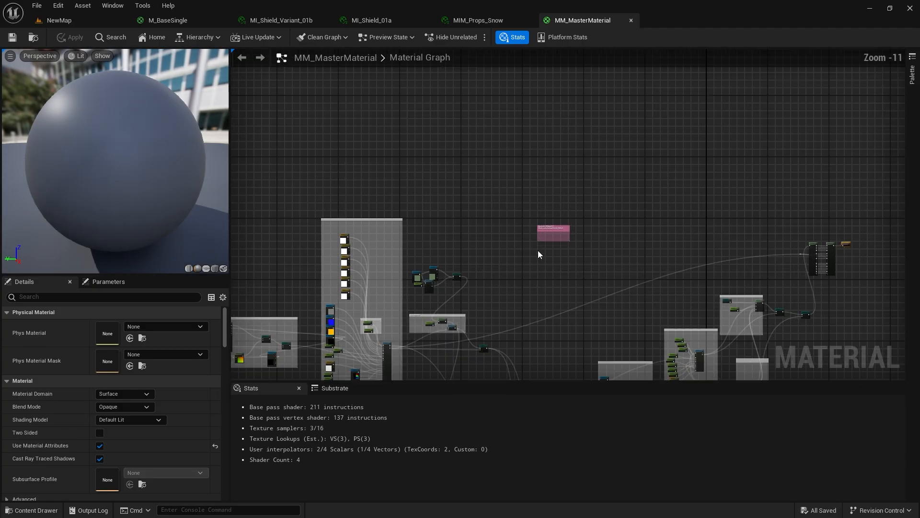
{"action": "right_click_drag", "start_coordinate": [523, 280], "coordinate": [610, 136]}
{"action": "right_click_drag", "start_coordinate": [624, 195], "coordinate": [539, 50]}
{"action": "mouse_move", "coordinate": [538, 354]}
{"action": "right_mouse_down"}
{"action": "mouse_move", "coordinate": [584, 303]}
{"action": "mouse_move", "coordinate": [657, 107]}
{"action": "mouse_move", "coordinate": [366, 205]}
{"action": "mouse_move", "coordinate": [415, 250]}
{"action": "mouse_move", "coordinate": [767, 235]}
{"action": "mouse_move", "coordinate": [546, 380]}
{"action": "mouse_move", "coordinate": [648, 345]}
{"action": "mouse_move", "coordinate": [623, 228]}
{"action": "right_mouse_up"}
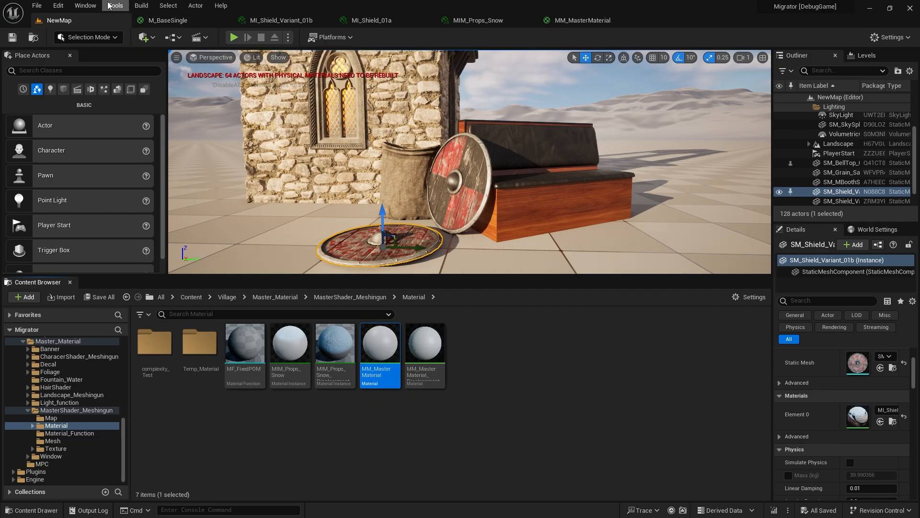
Open the Material Migrator tool and set MM_MasterMaterial as the old material.
{"action": "left_click", "coordinate": [114, 6]}
{"action": "left_click", "coordinate": [157, 194]}
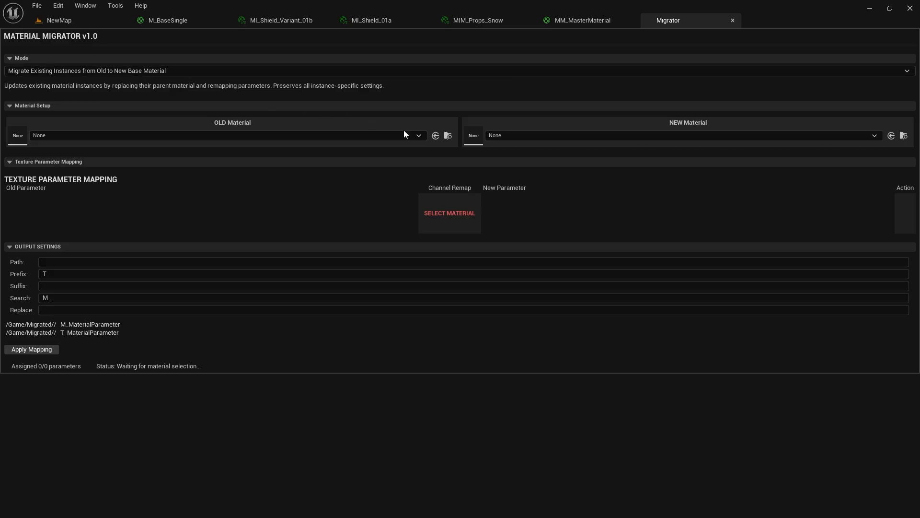
{"action": "left_click", "coordinate": [435, 136]}
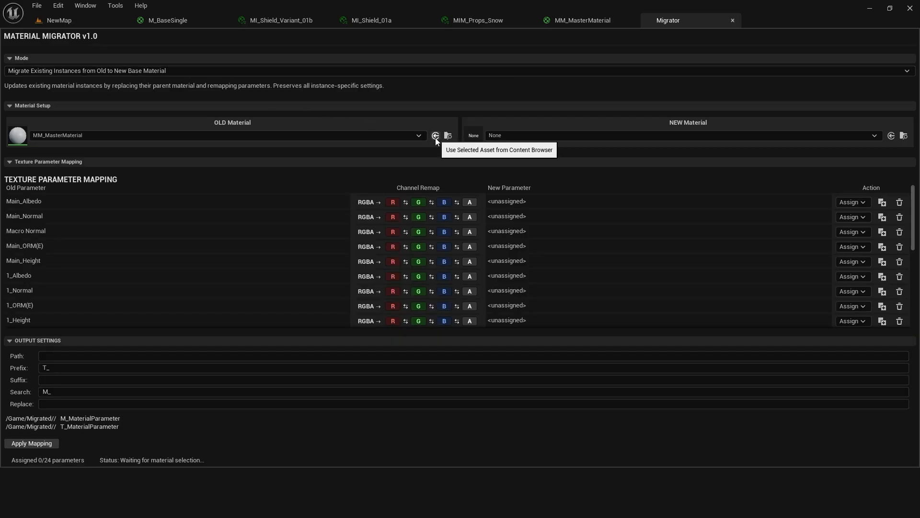
Locate M_BaseSingle in the content folders and set it as the migrator's new material.
{"action": "left_click", "coordinate": [197, 19]}
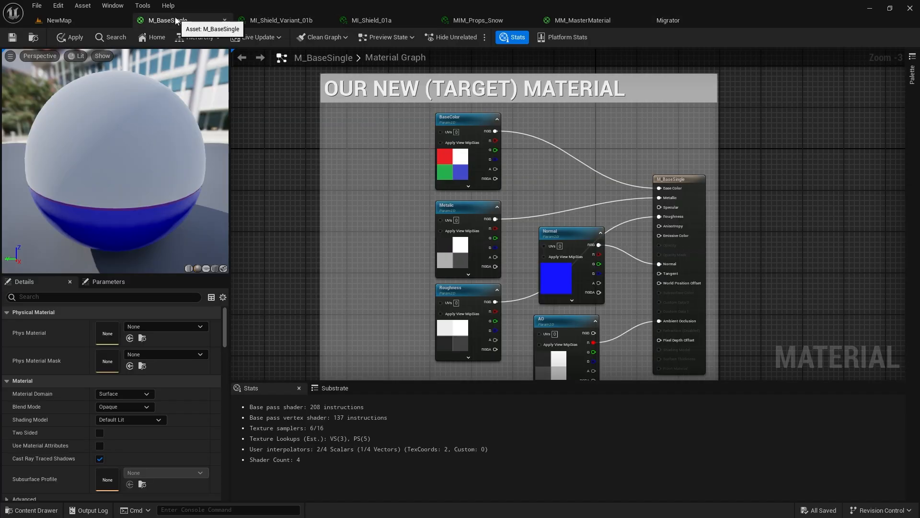
{"action": "left_click", "coordinate": [33, 37]}
{"action": "left_click", "coordinate": [673, 21]}
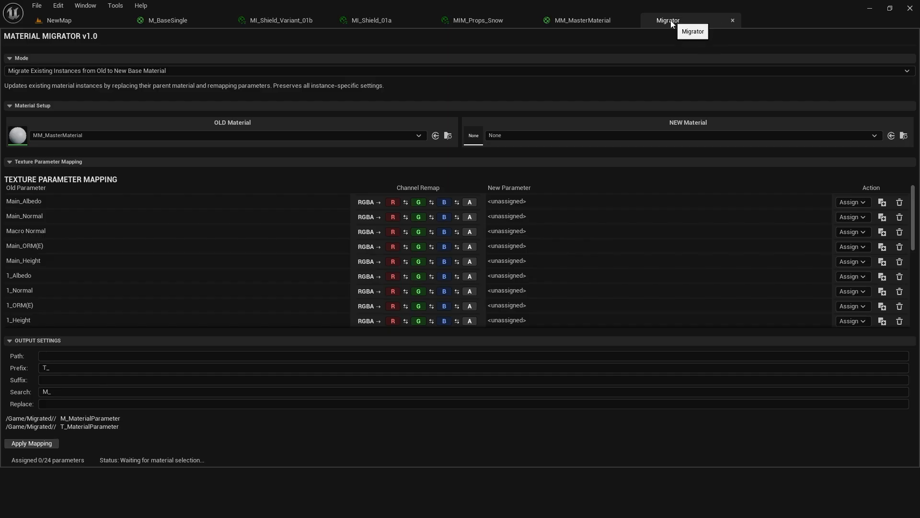
{"action": "left_click", "coordinate": [892, 136]}
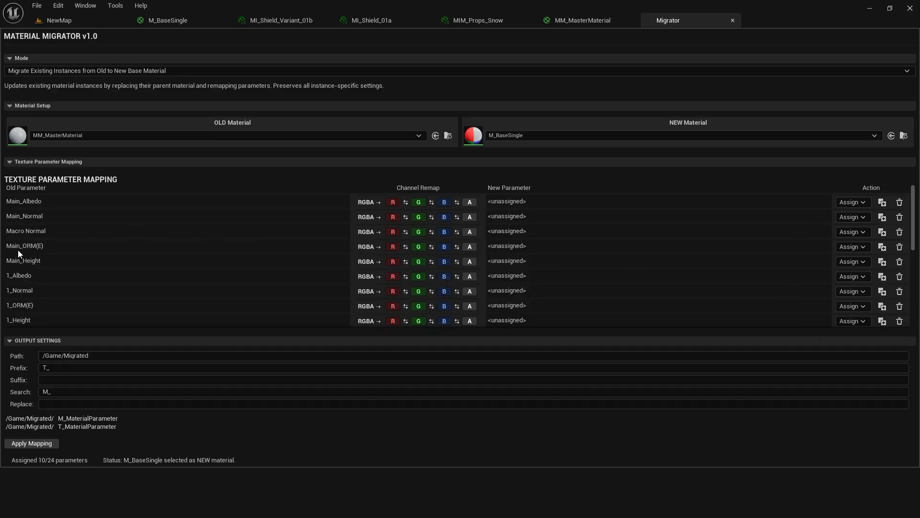
Remove all texture parameter mappings except Main_Albedo, Main_Normal and Main_ORM(E).
{"action": "left_click", "coordinate": [900, 306]}
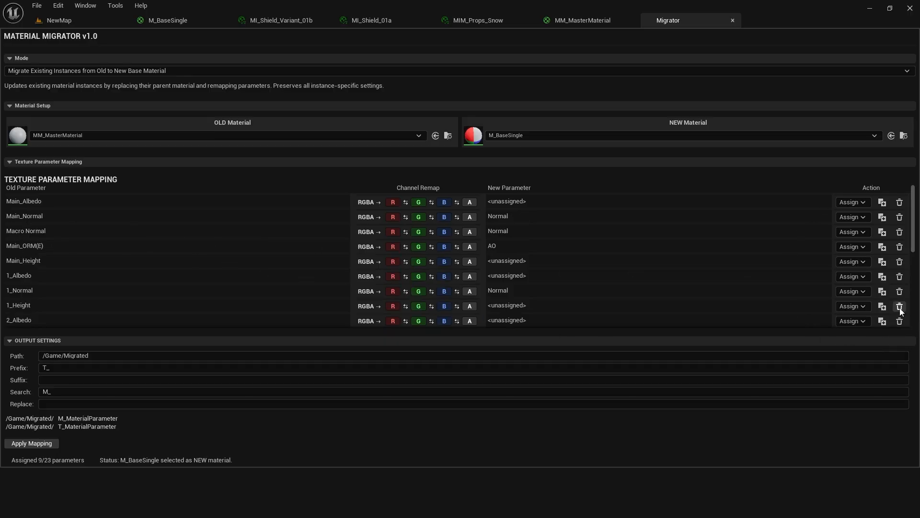
{"action": "left_click", "coordinate": [900, 306]}
{"action": "left_click", "coordinate": [900, 306]}
{"action": "left_click", "coordinate": [900, 307]}
{"action": "left_click", "coordinate": [900, 306]}
{"action": "left_click", "coordinate": [900, 307]}
{"action": "left_click", "coordinate": [899, 307]}
{"action": "left_click", "coordinate": [899, 306]}
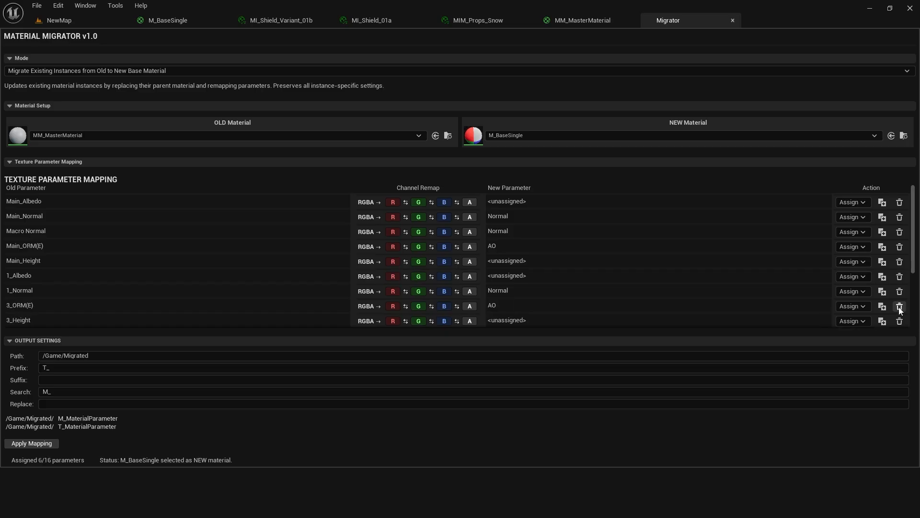
{"action": "left_click", "coordinate": [900, 306]}
{"action": "left_click", "coordinate": [900, 306]}
{"action": "left_click", "coordinate": [900, 306]}
{"action": "left_click", "coordinate": [899, 306]}
{"action": "left_click", "coordinate": [899, 307]}
{"action": "left_click", "coordinate": [900, 306]}
{"action": "left_click", "coordinate": [900, 307]}
{"action": "left_click", "coordinate": [900, 306]}
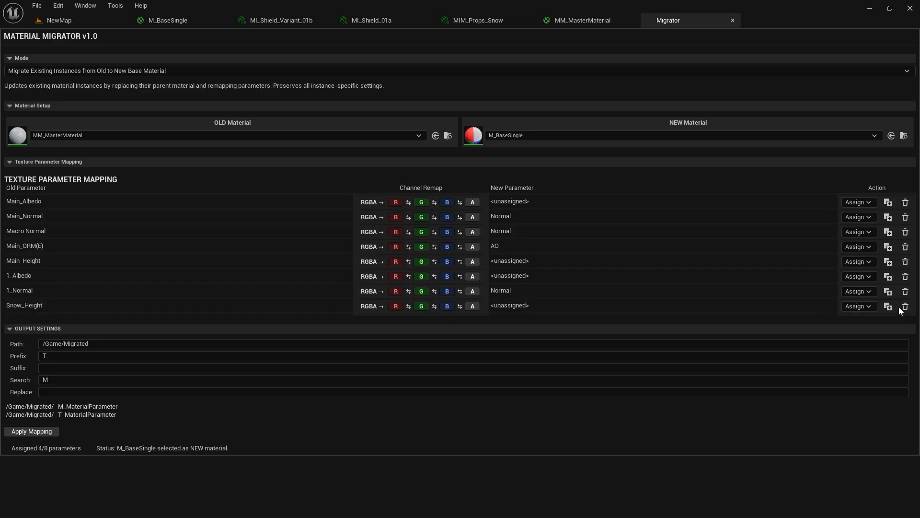
{"action": "left_click", "coordinate": [906, 306]}
{"action": "left_click", "coordinate": [905, 291]}
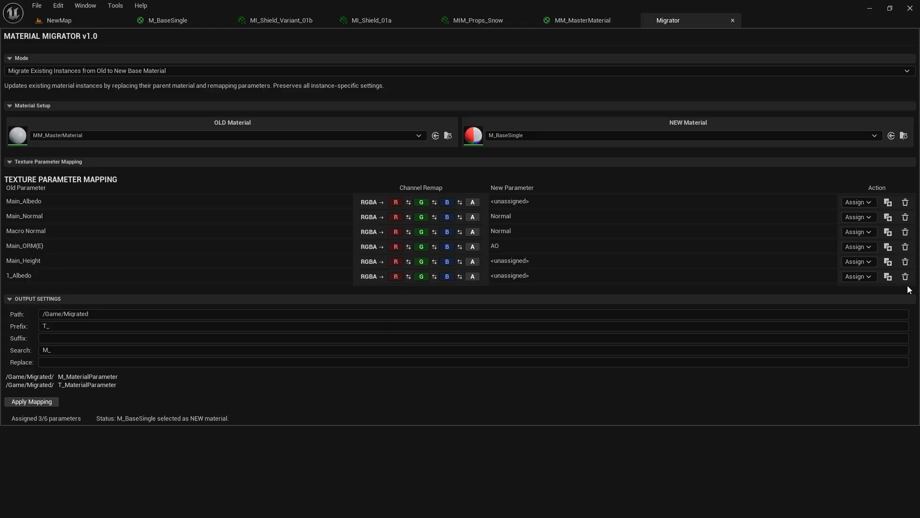
{"action": "left_click", "coordinate": [905, 276]}
{"action": "left_click", "coordinate": [905, 262]}
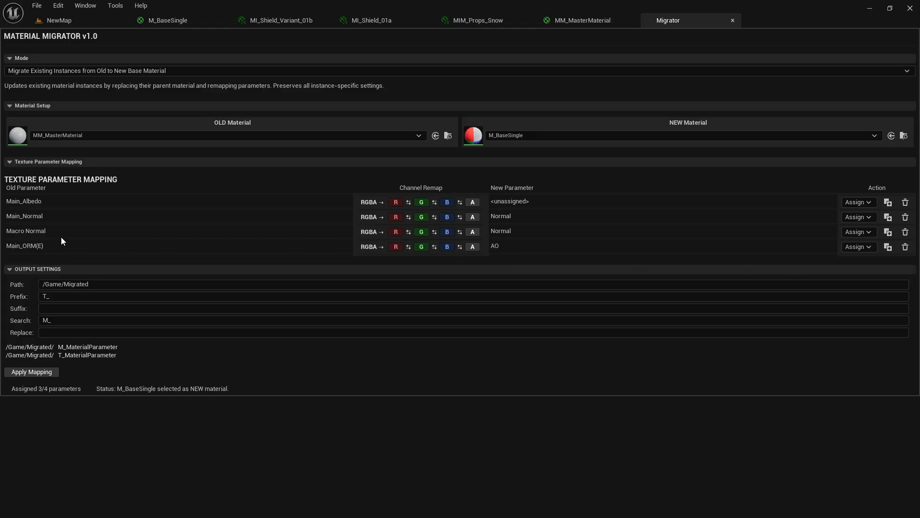
{"action": "left_click", "coordinate": [906, 231]}
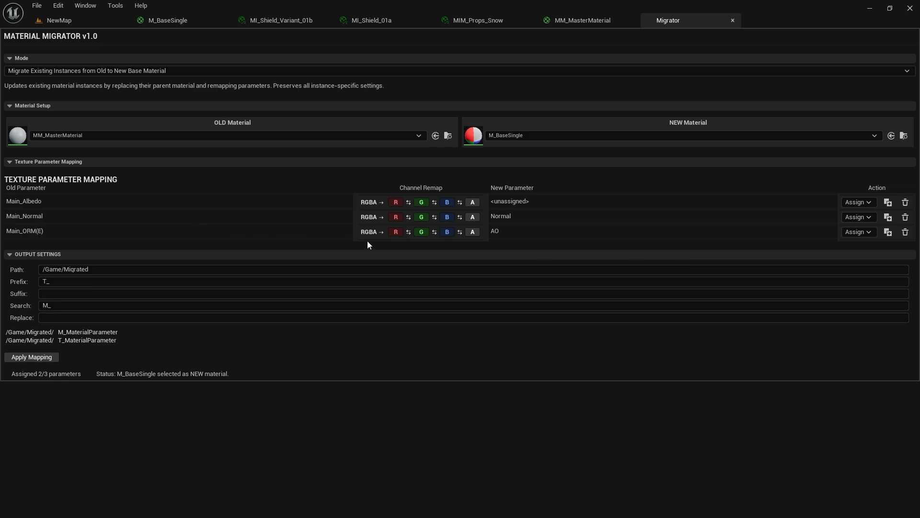
Assign Main_Albedo to BaseColor and split Main_ORM(E) into three cloned mappings for its R, G and B channels.
{"action": "left_click", "coordinate": [865, 202]}
{"action": "left_click", "coordinate": [859, 226]}
{"action": "left_click", "coordinate": [417, 232]}
{"action": "left_click", "coordinate": [888, 232]}
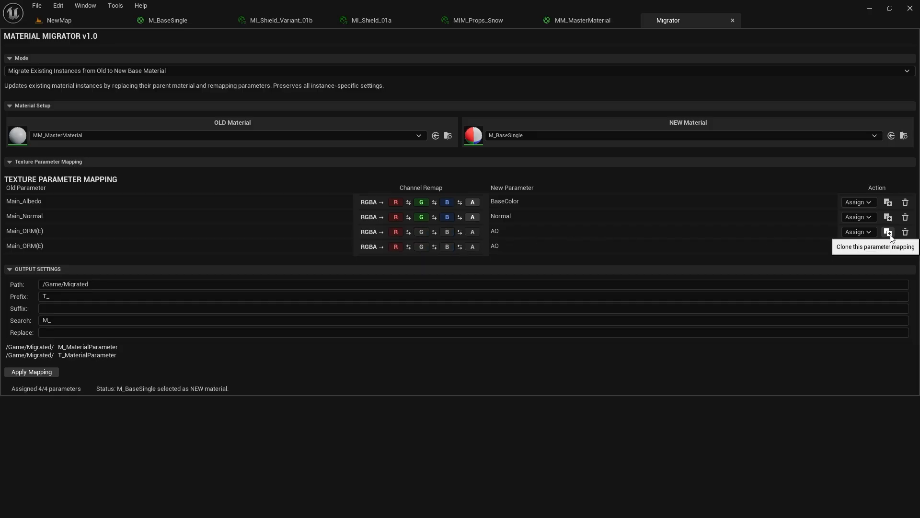
{"action": "left_click", "coordinate": [888, 232]}
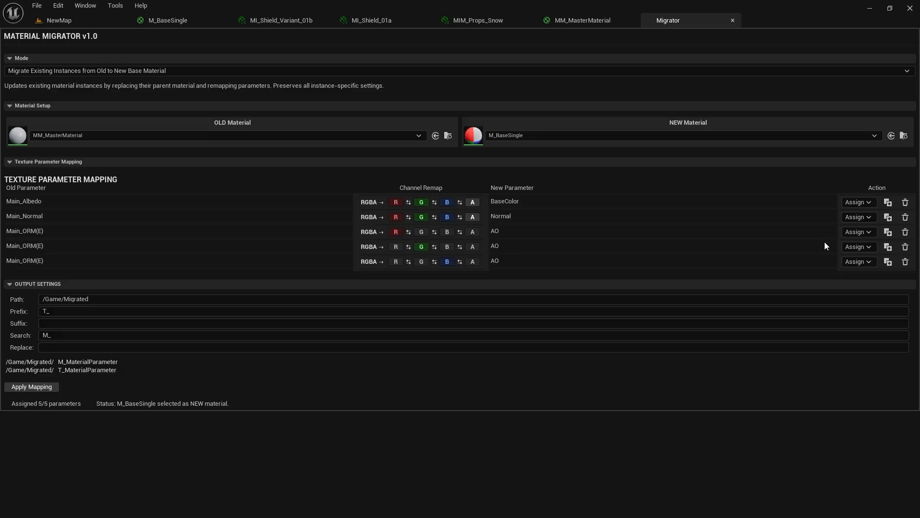
Assign the green Main_ORM(E) channel to Roughness and the blue one to Metalic, and apply the mapping.
{"action": "left_click", "coordinate": [864, 249]}
{"action": "left_click", "coordinate": [864, 290]}
{"action": "left_click", "coordinate": [856, 262]}
{"action": "left_click", "coordinate": [864, 298]}
{"action": "left_click", "coordinate": [40, 390]}
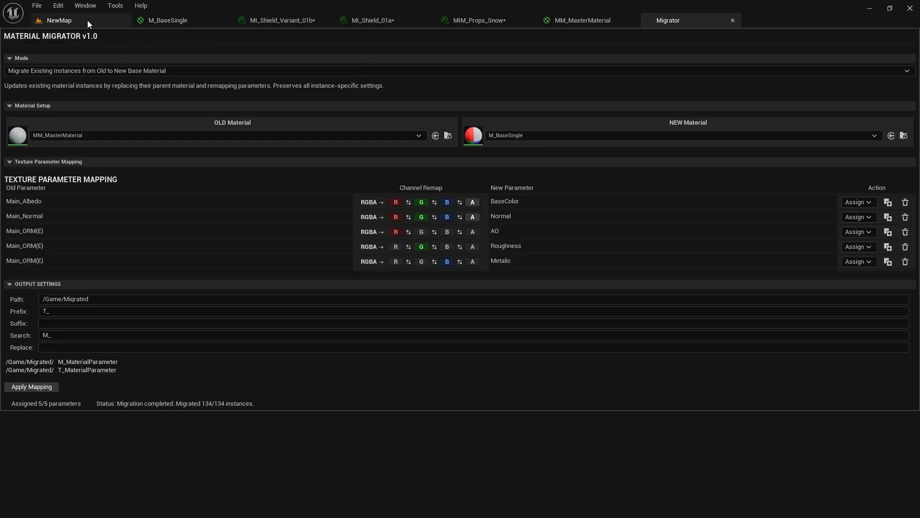
Inspect the leaning shield SM_Shield_Variant_02b in NewMap and locate its material instance in the content folders.
{"action": "left_click", "coordinate": [160, 20]}
{"action": "left_click", "coordinate": [72, 20]}
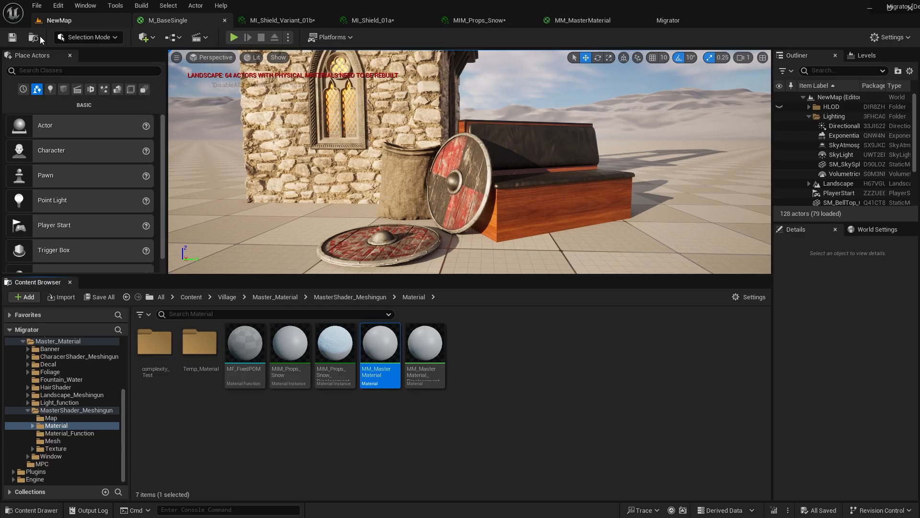
{"action": "left_click", "coordinate": [455, 196]}
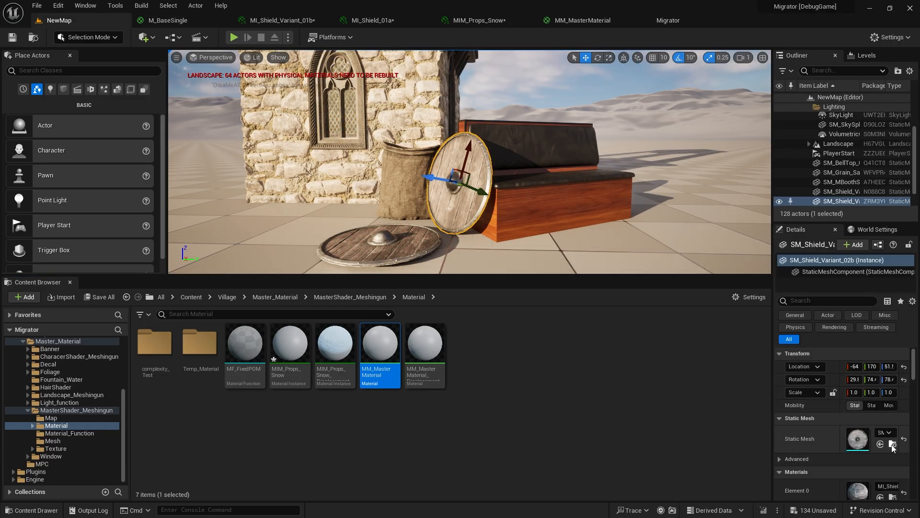
{"action": "left_click", "coordinate": [893, 498]}
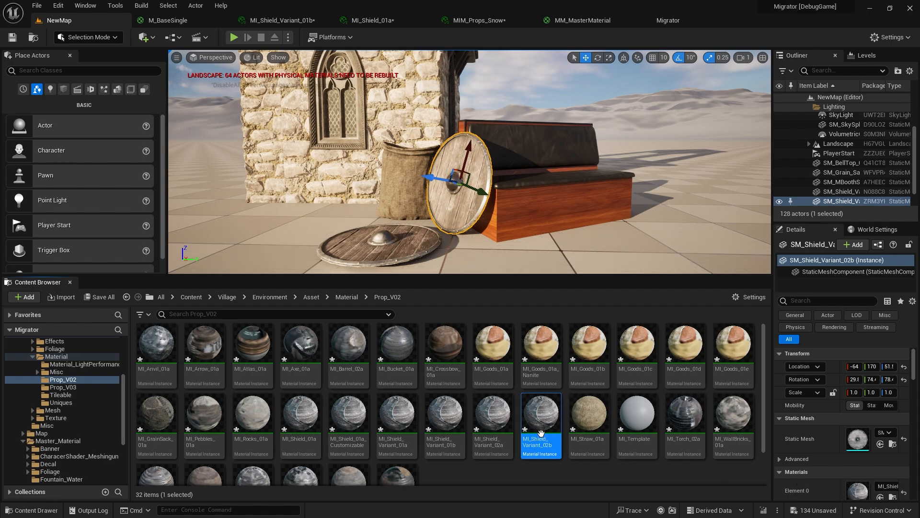
{"action": "mouse_move", "coordinate": [551, 424]}
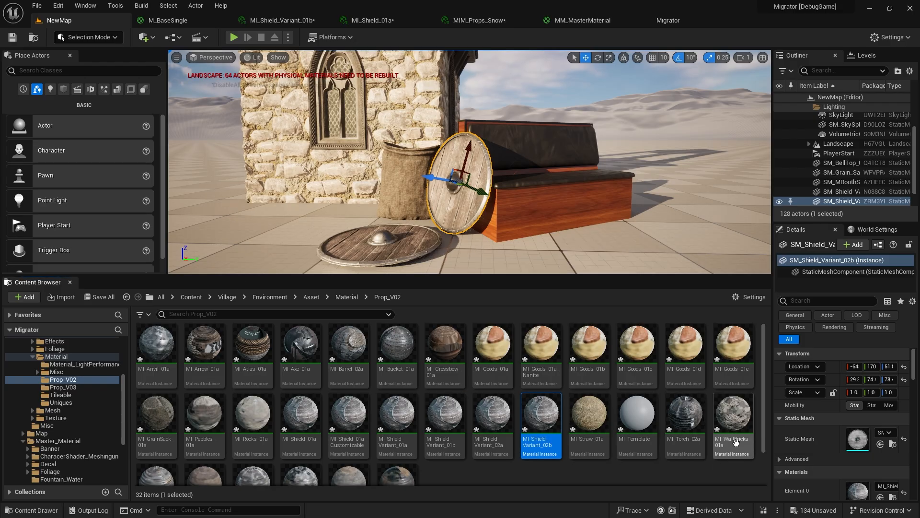
Select the shield on the ground and open its migrated material instance MI_Shield_Variant_01b for review.
{"action": "left_click", "coordinate": [390, 251]}
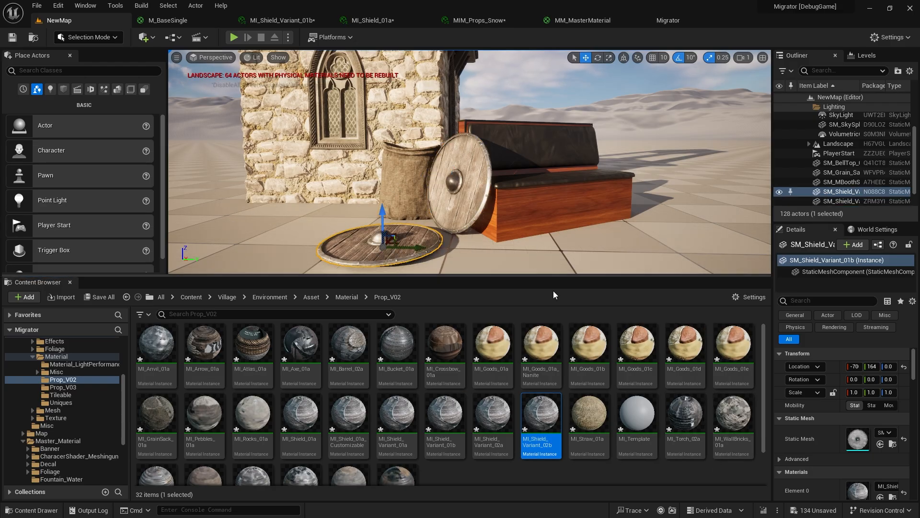
{"action": "left_click", "coordinate": [893, 497]}
{"action": "double_click", "coordinate": [432, 425]}
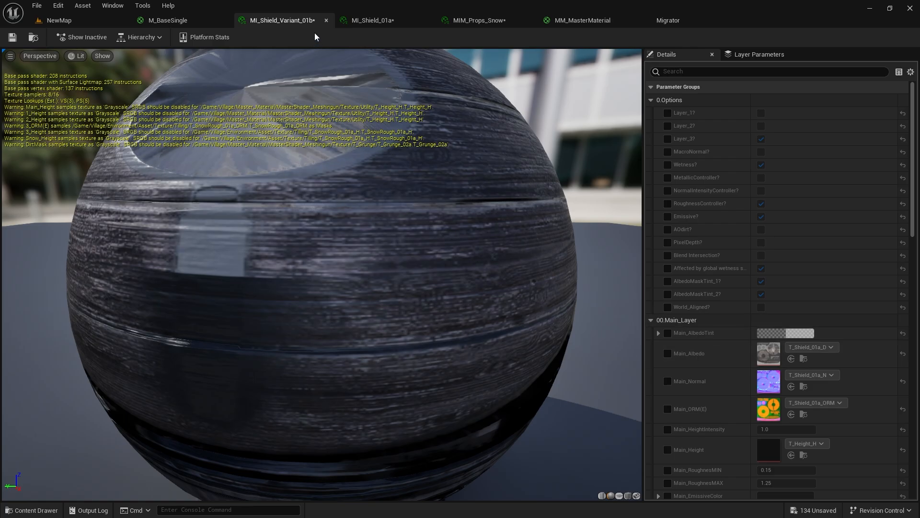
Close the outdated MI_Shield_Variant_01b editor and reopen the instance from the Prop_V02 folder to review its migrated texture parameters.
{"action": "left_click", "coordinate": [326, 21]}
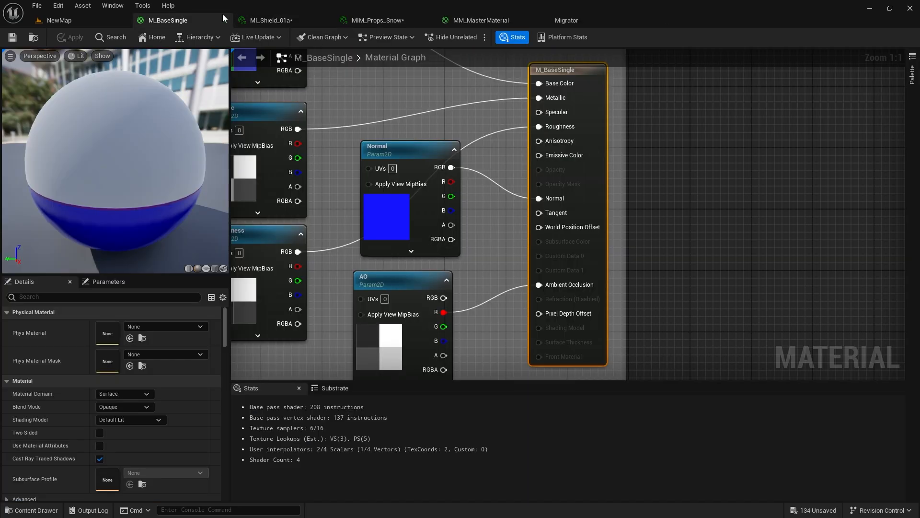
{"action": "left_click", "coordinate": [103, 19]}
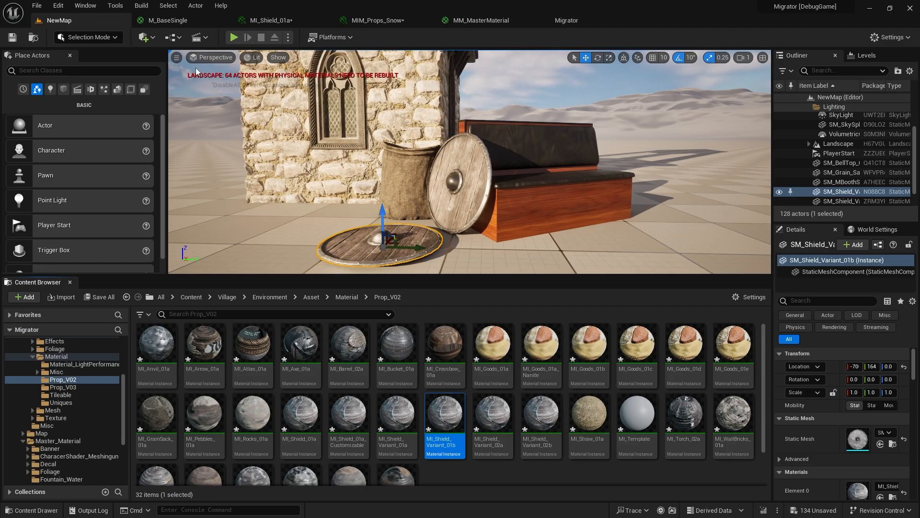
{"action": "double_click", "coordinate": [442, 416]}
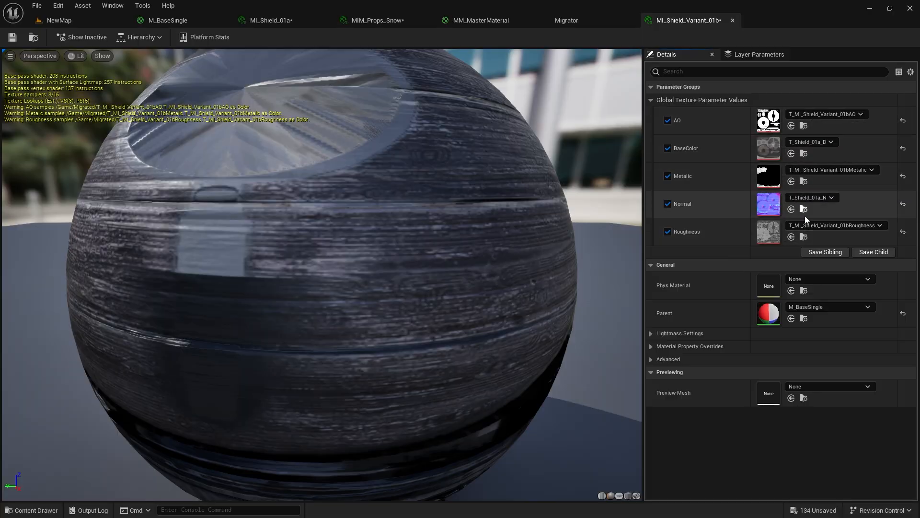
Locate the Roughness texture of MI_Shield_Variant_01b and look through the textures in the Migrated folder, checking the leaning shield and grain sack in the scene.
{"action": "left_click", "coordinate": [804, 236]}
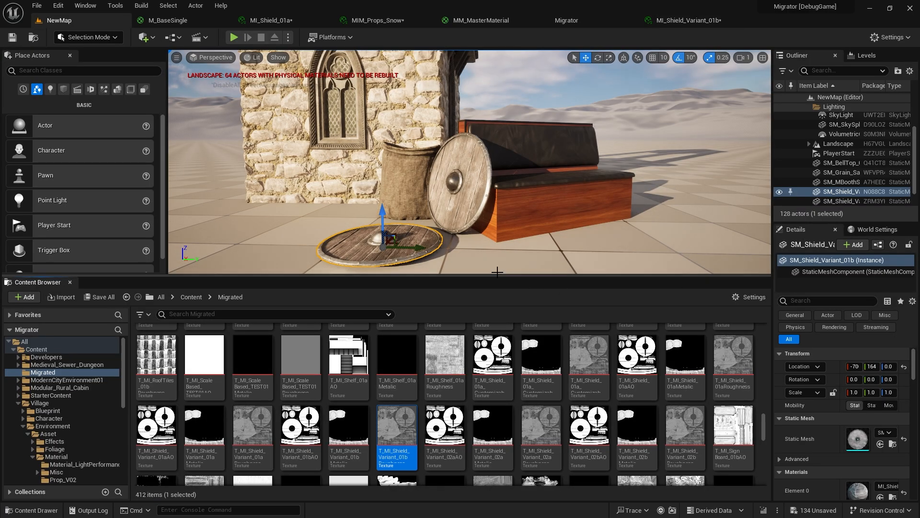
{"action": "scroll", "coordinate": [537, 361], "scroll_direction": "up", "scroll_amount": 10}
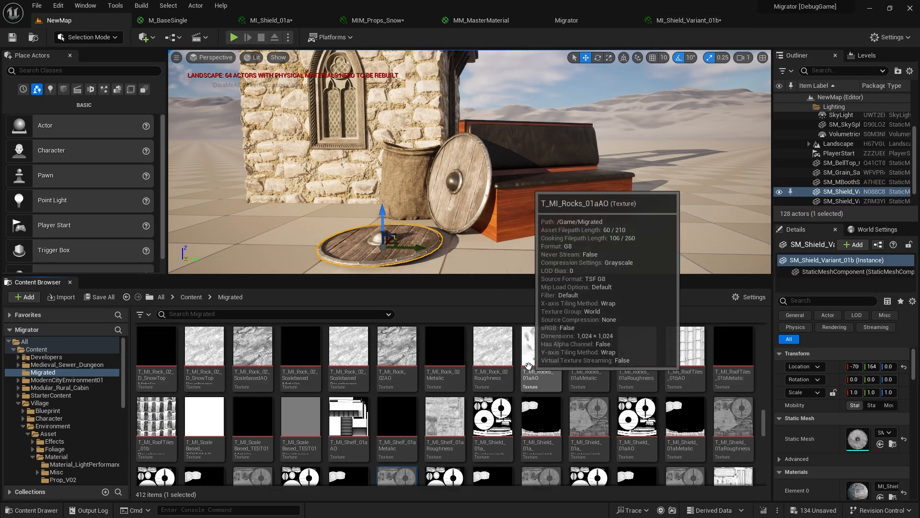
{"action": "scroll", "coordinate": [537, 362], "scroll_direction": "up", "scroll_amount": 3}
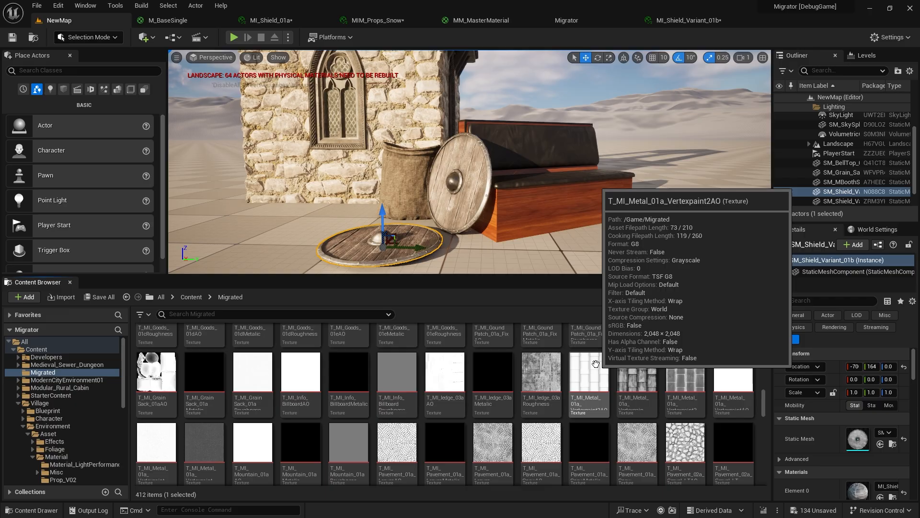
{"action": "scroll", "coordinate": [595, 364], "scroll_direction": "down", "scroll_amount": 3, "text": "ctrl"}
{"action": "scroll", "coordinate": [604, 364], "scroll_direction": "up", "scroll_amount": 2}
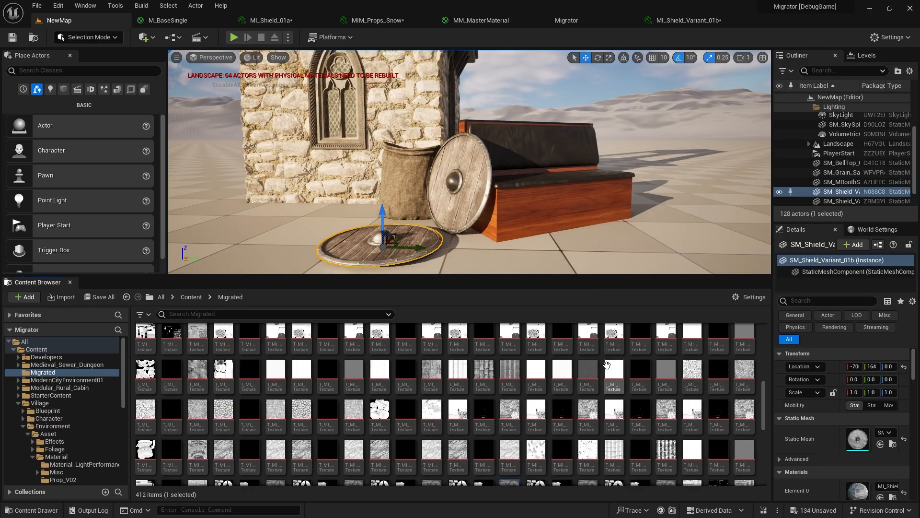
{"action": "scroll", "coordinate": [618, 374], "scroll_direction": "down", "scroll_amount": 4}
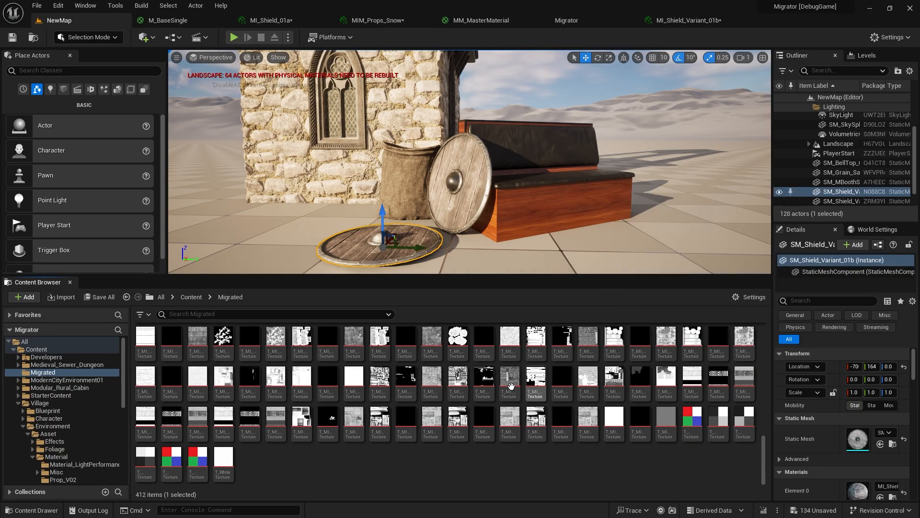
{"action": "scroll", "coordinate": [634, 394], "scroll_direction": "up", "scroll_amount": 10}
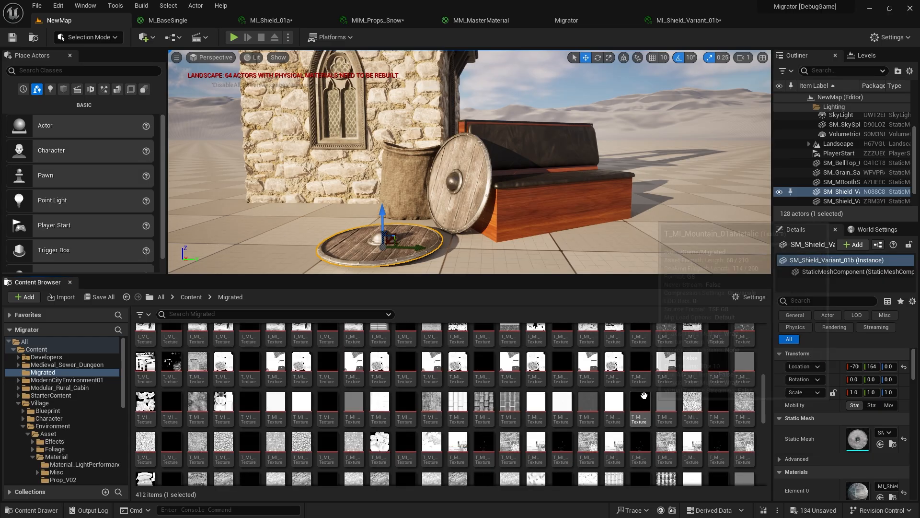
{"action": "scroll", "coordinate": [644, 394], "scroll_direction": "up", "scroll_amount": 6}
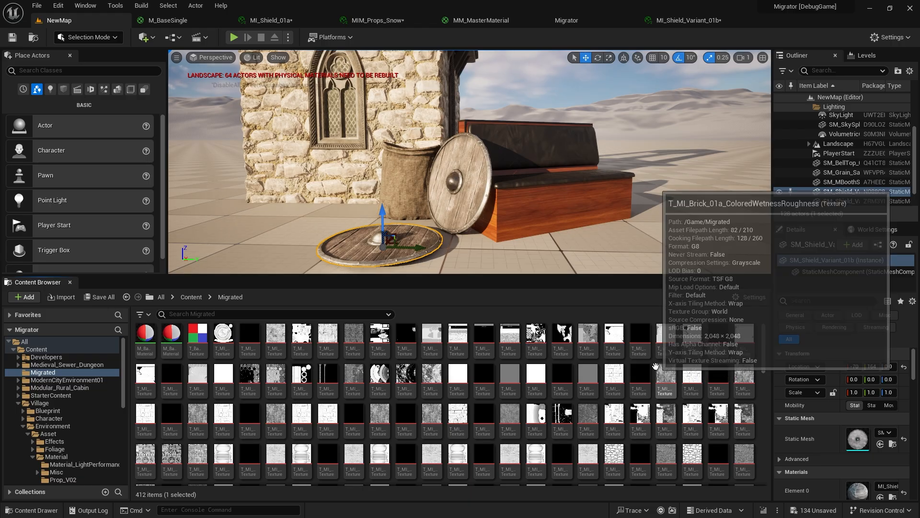
{"action": "left_click", "coordinate": [458, 215]}
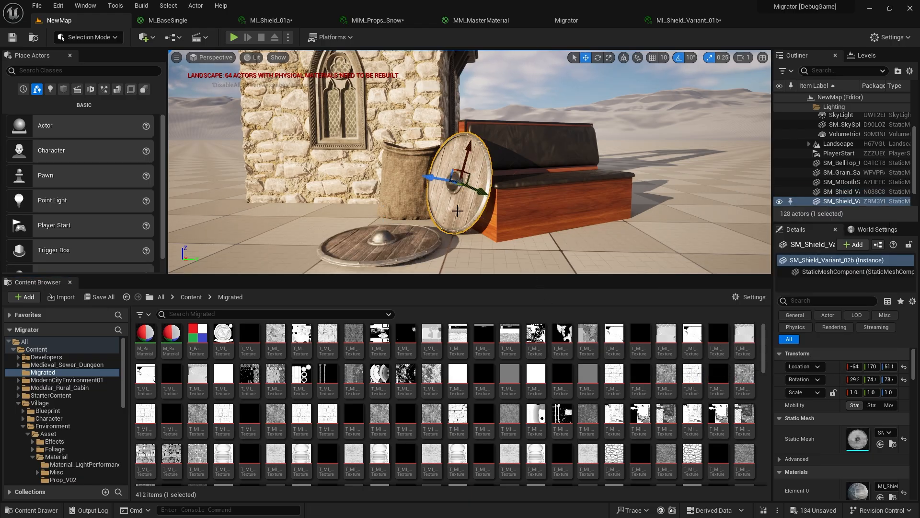
{"action": "left_click", "coordinate": [398, 171]}
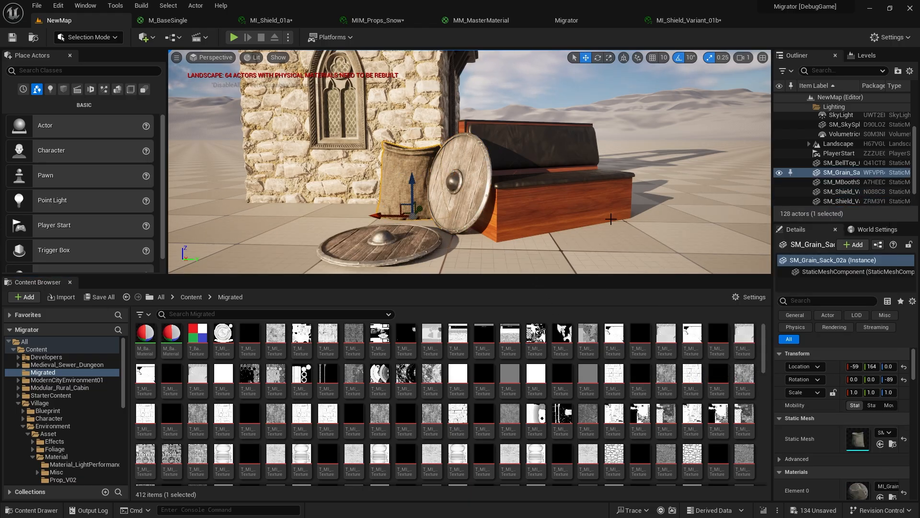
Locate MI_Shield_01a in the Prop_V02 folder, close its outdated editor and reopen the instance.
{"action": "left_click", "coordinate": [257, 24]}
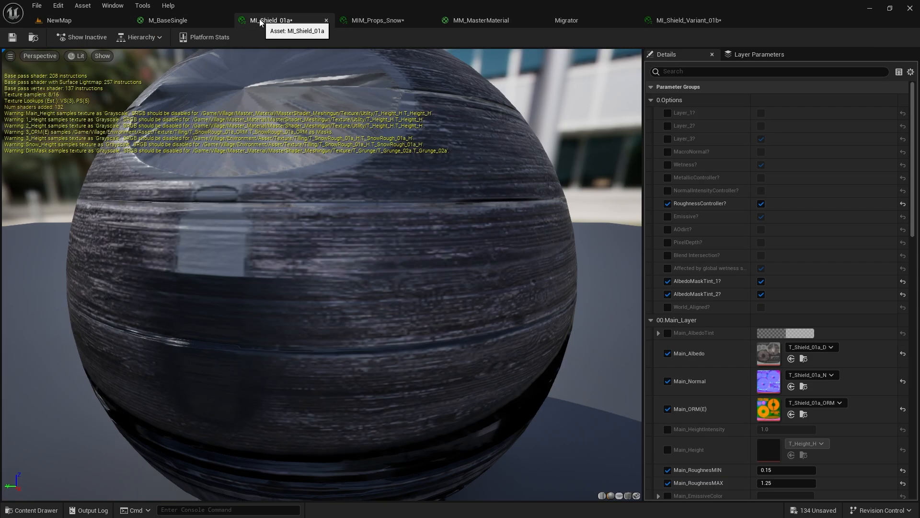
{"action": "left_click", "coordinate": [33, 37]}
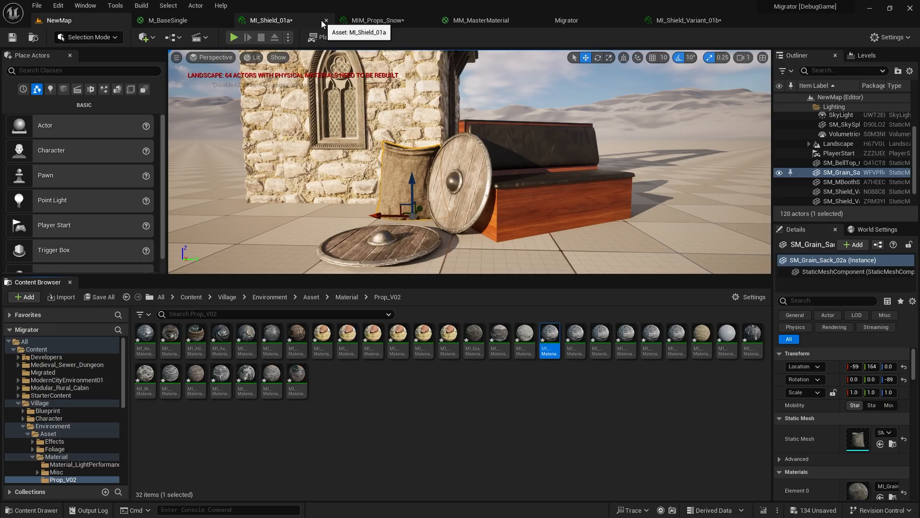
{"action": "left_click", "coordinate": [327, 22]}
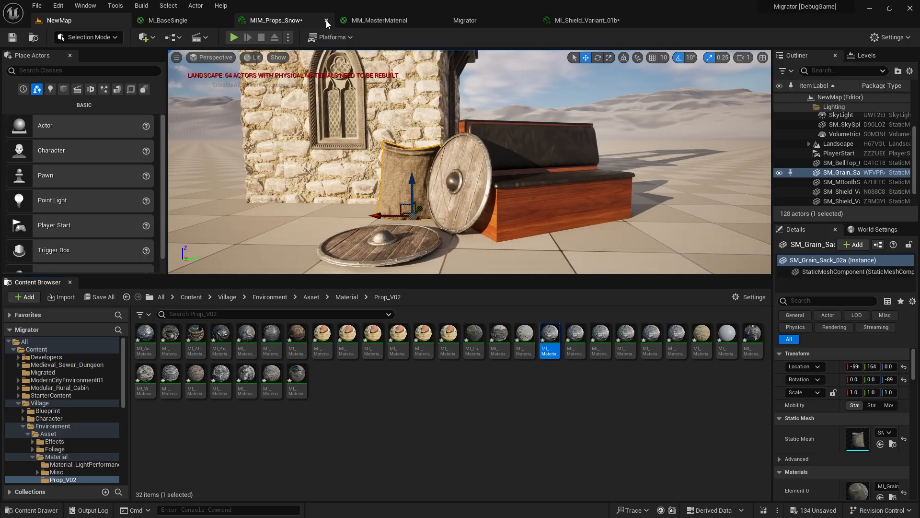
{"action": "double_click", "coordinate": [556, 333]}
Locate MIM_Props_Snow in its Material folder, close its outdated editor and reopen it to review the migrated parameters.
{"action": "left_click", "coordinate": [278, 20]}
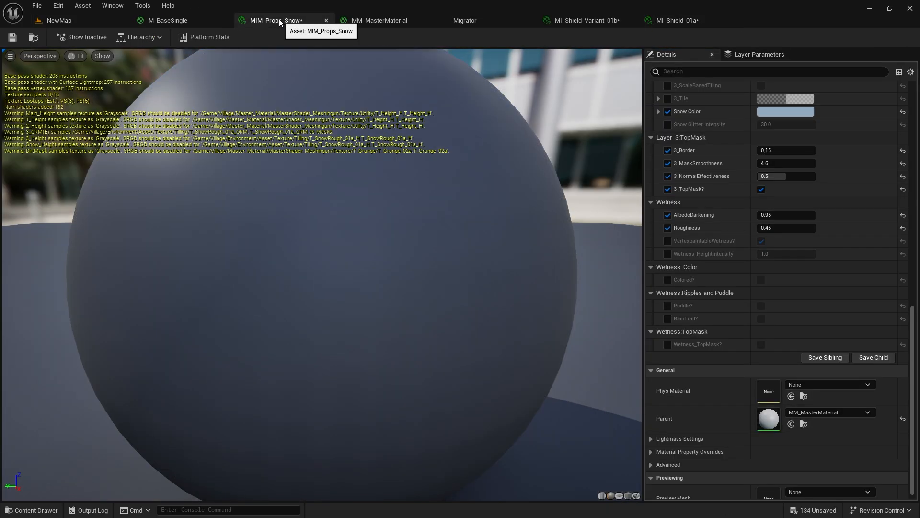
{"action": "left_click", "coordinate": [34, 38]}
{"action": "left_click", "coordinate": [327, 20]}
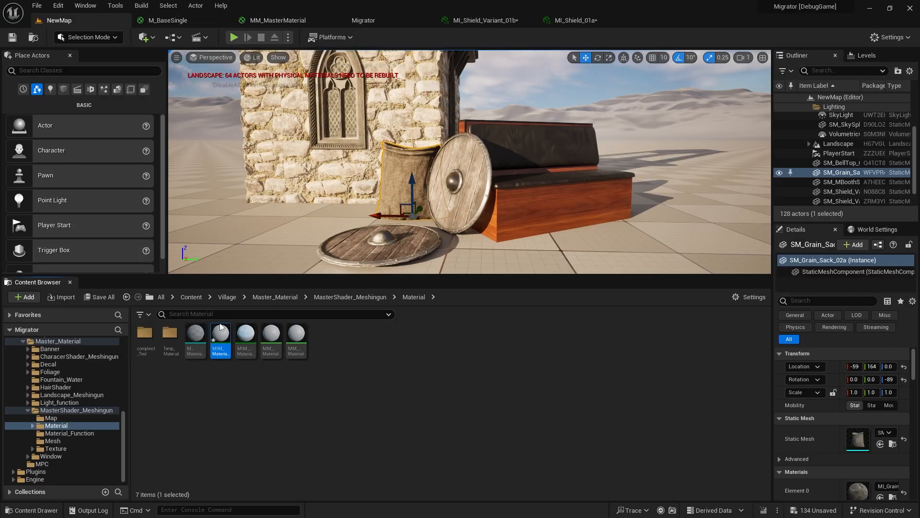
{"action": "double_click", "coordinate": [226, 329]}
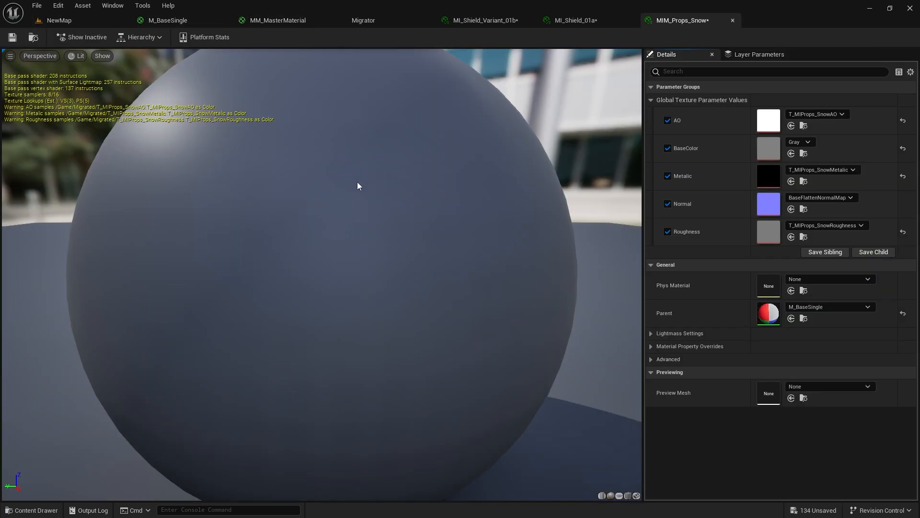
View the MM_MasterMaterial graph and locate the old master material in the content folders.
{"action": "left_click", "coordinate": [281, 19]}
{"action": "scroll", "coordinate": [393, 172], "scroll_direction": "down", "scroll_amount": 3}
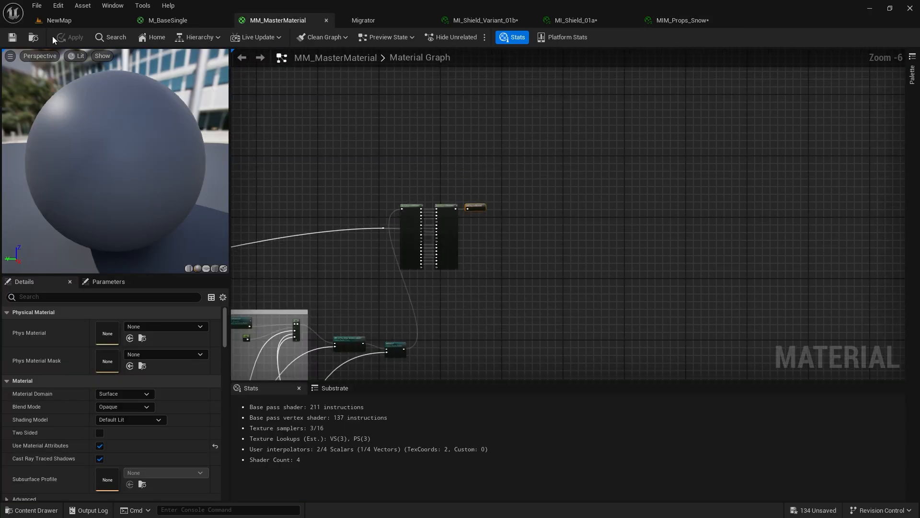
{"action": "left_click", "coordinate": [39, 39]}
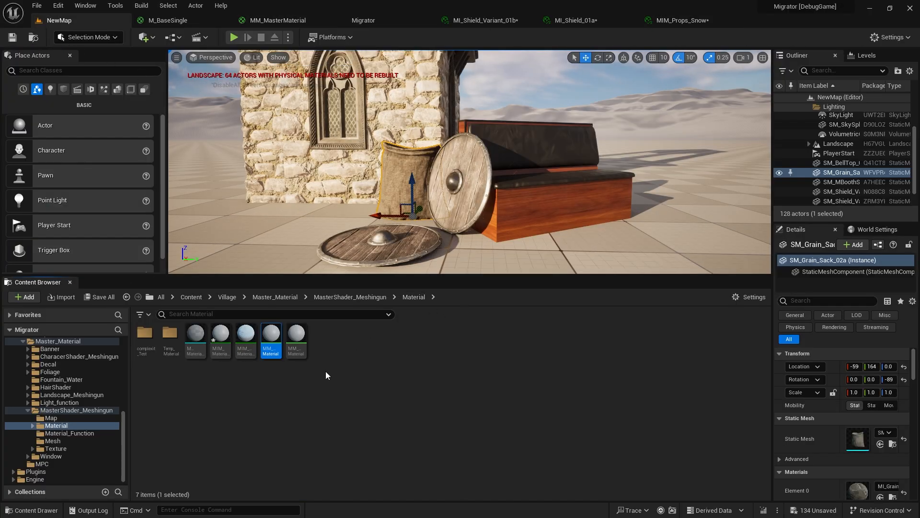
{"action": "right_click_drag", "start_coordinate": [448, 227], "coordinate": [531, 187]}
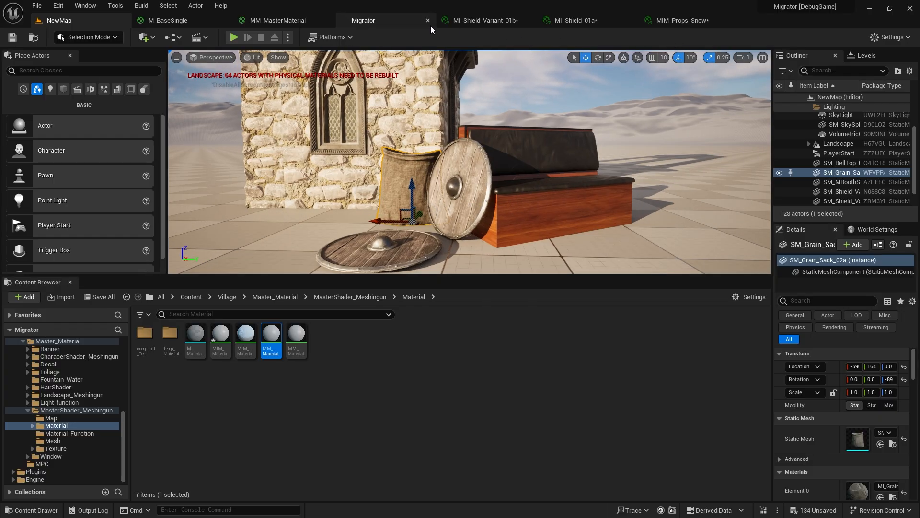
{"action": "left_click", "coordinate": [377, 21]}
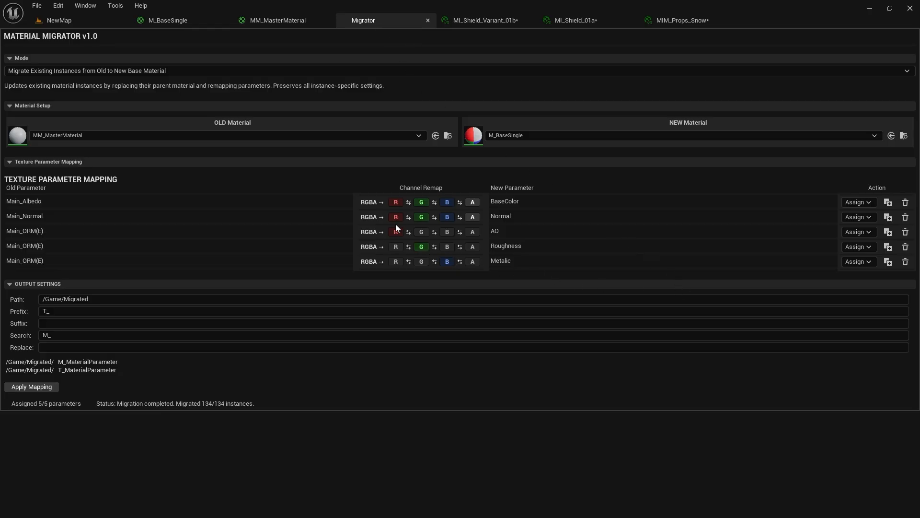
{"action": "left_click", "coordinate": [428, 20]}
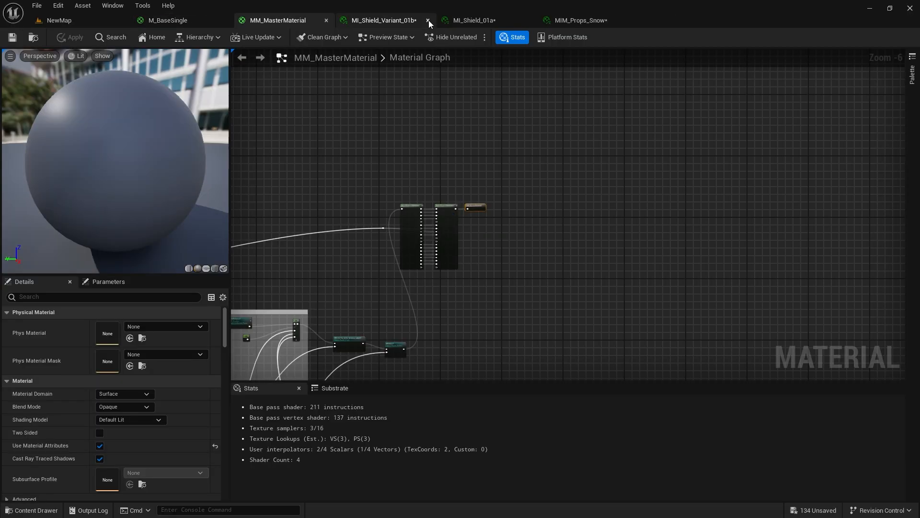
{"action": "left_click", "coordinate": [327, 20]}
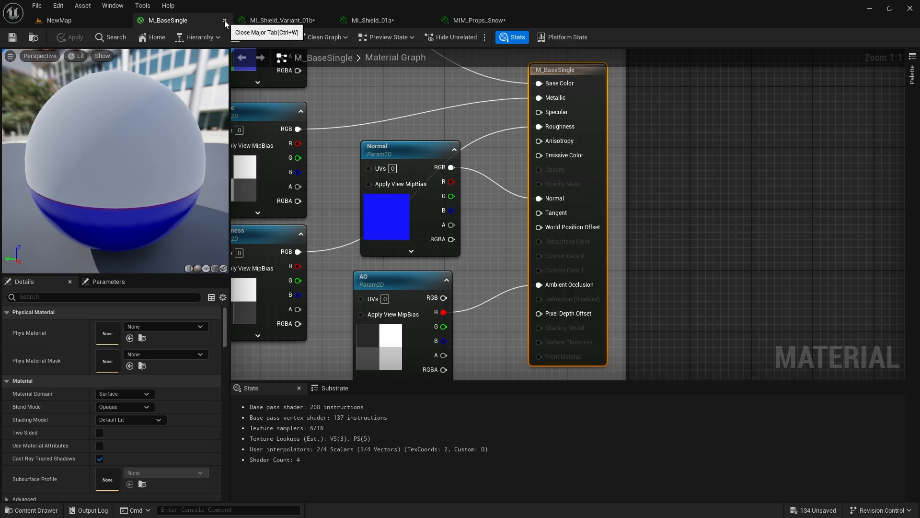
{"action": "left_click", "coordinate": [325, 20]}
{"action": "left_click", "coordinate": [326, 20]}
{"action": "left_click", "coordinate": [326, 20]}
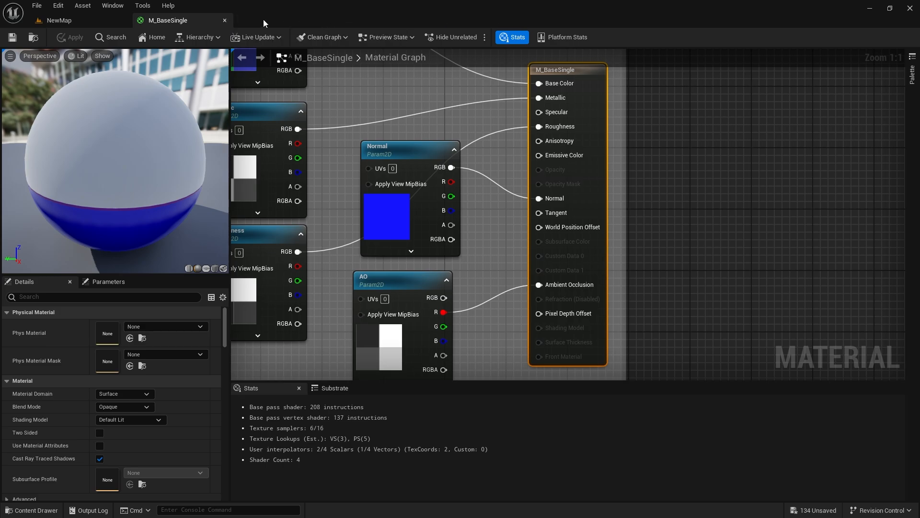
Select the booth seat SM_MBoothSeat in NewMap, locate its material M_MBoothSeat in the content folders and open it.
{"action": "left_click", "coordinate": [105, 20]}
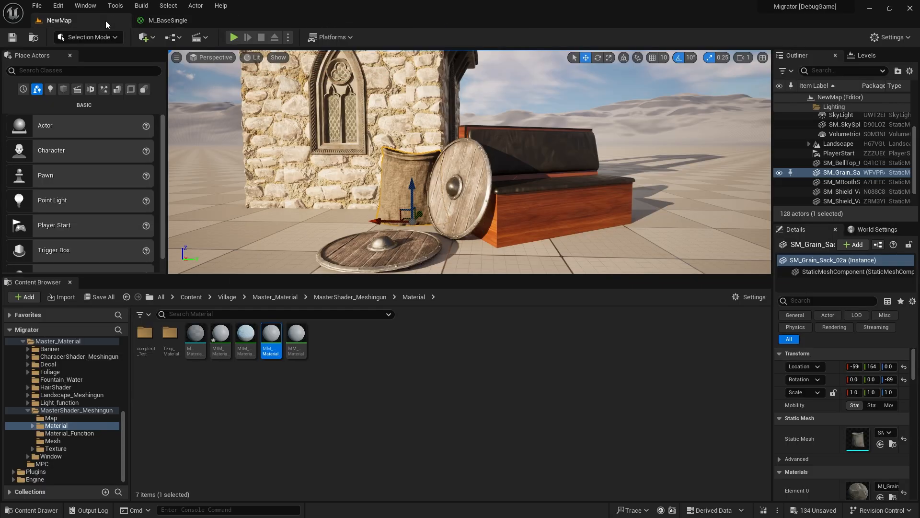
{"action": "left_click", "coordinate": [537, 198]}
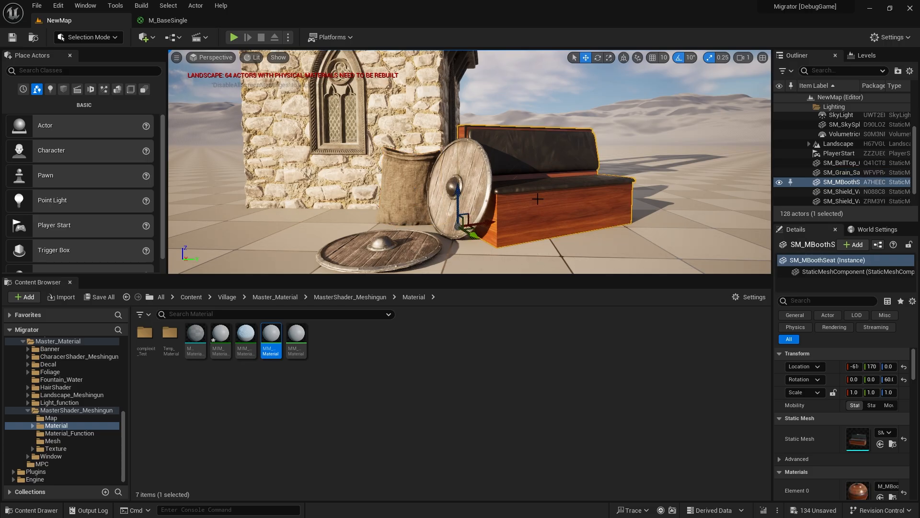
{"action": "scroll", "coordinate": [839, 432], "scroll_direction": "down", "scroll_amount": 2}
{"action": "left_click", "coordinate": [892, 451]}
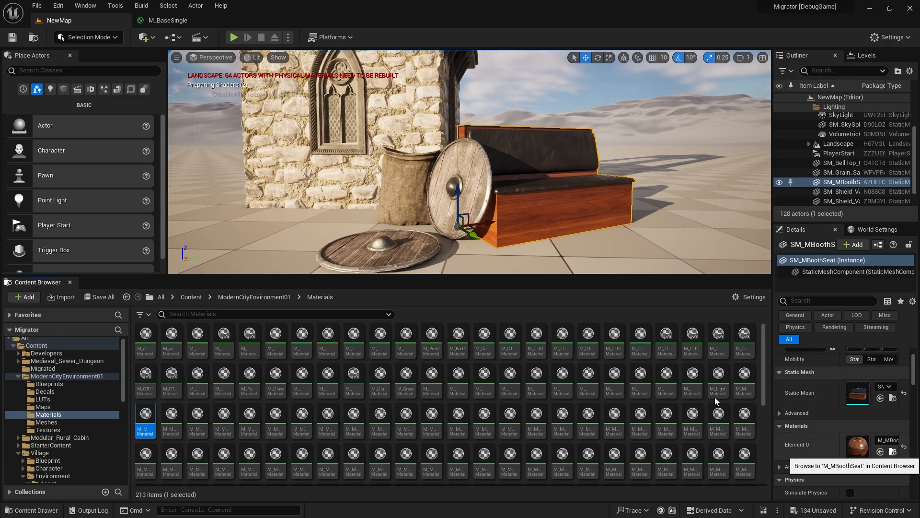
{"action": "scroll", "coordinate": [288, 387], "scroll_direction": "up", "scroll_amount": 3, "text": "ctrl"}
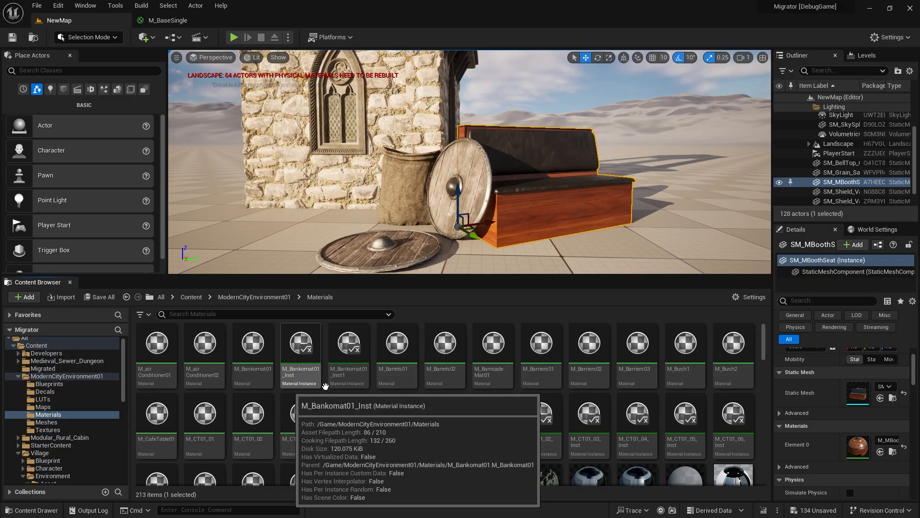
{"action": "left_click", "coordinate": [893, 451]}
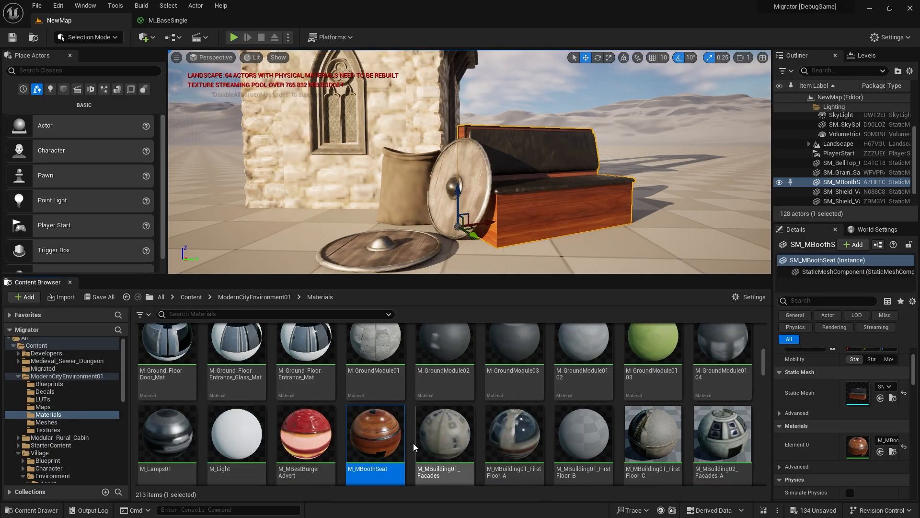
{"action": "double_click", "coordinate": [384, 439]}
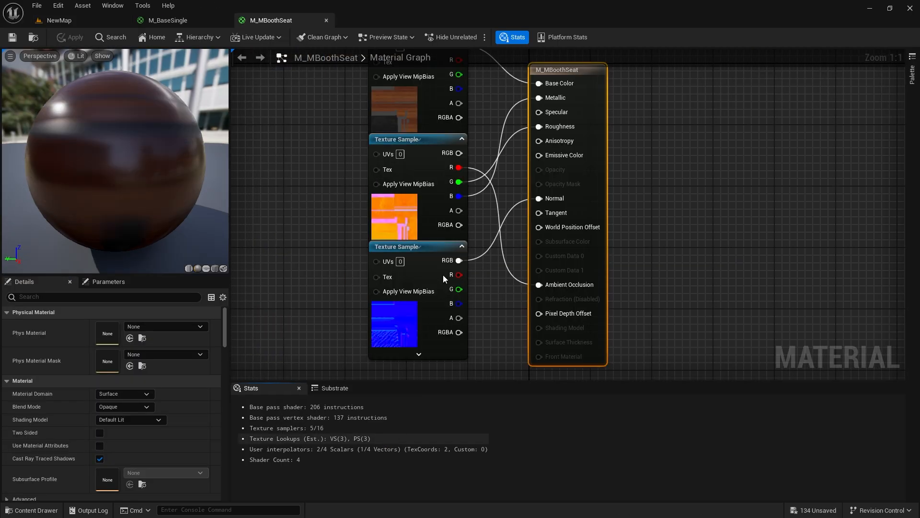
Examine the T_MBoothSeat_ORM texture sample in M_MBoothSeat's graph and open the neighbouring material M_MBuilding01_Facades for comparison.
{"action": "scroll", "coordinate": [443, 275], "scroll_direction": "down", "scroll_amount": 2}
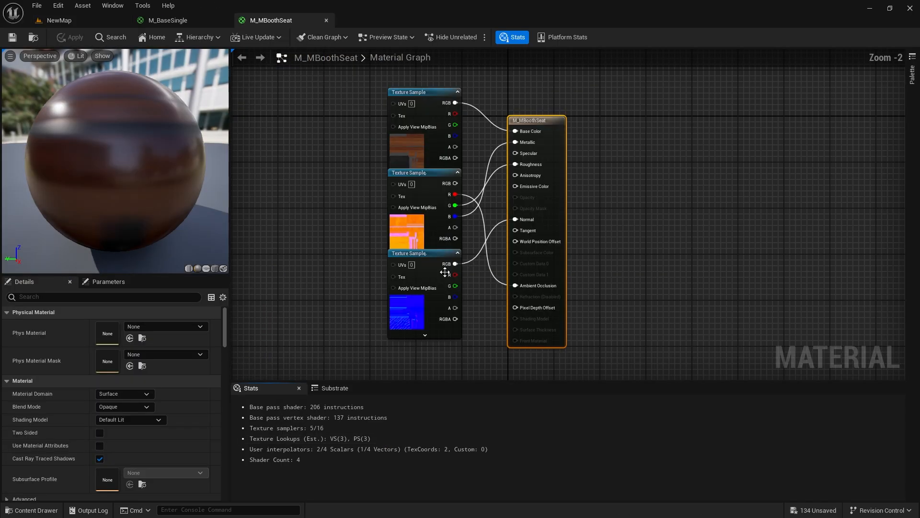
{"action": "left_click", "coordinate": [425, 231]}
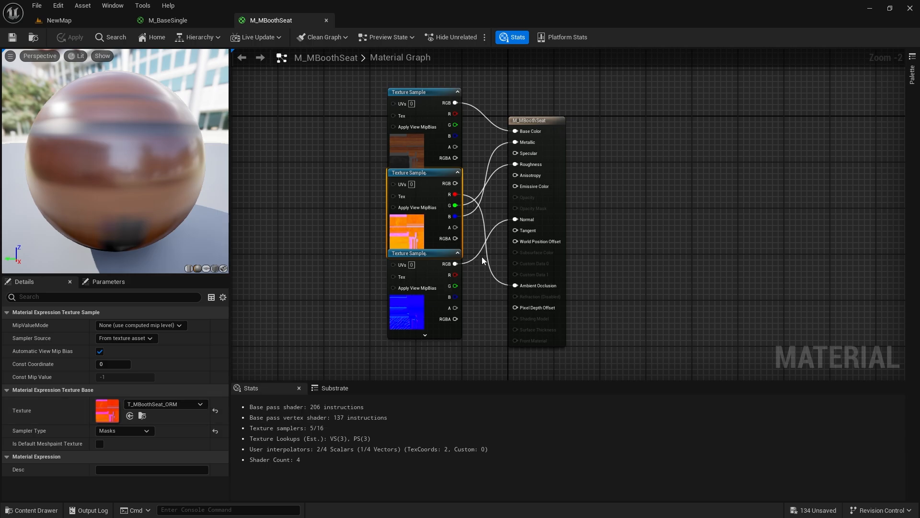
{"action": "left_click", "coordinate": [38, 39]}
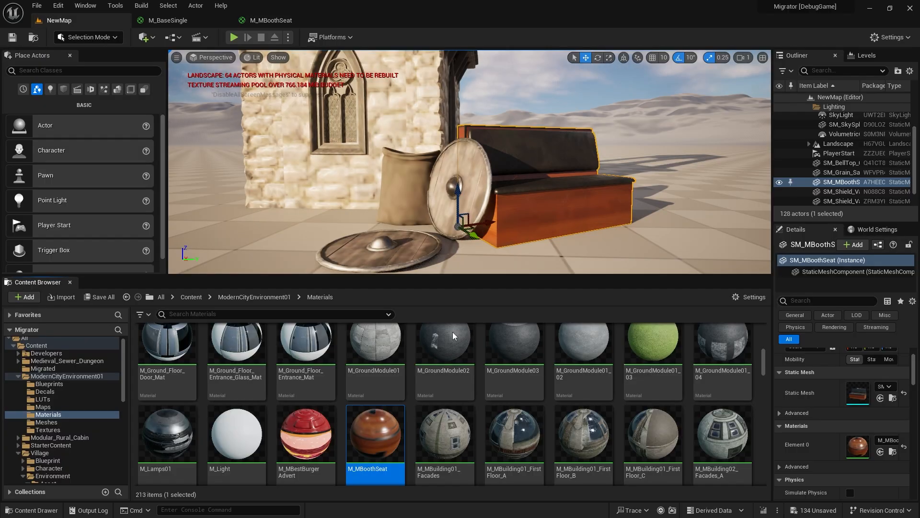
{"action": "double_click", "coordinate": [440, 431]}
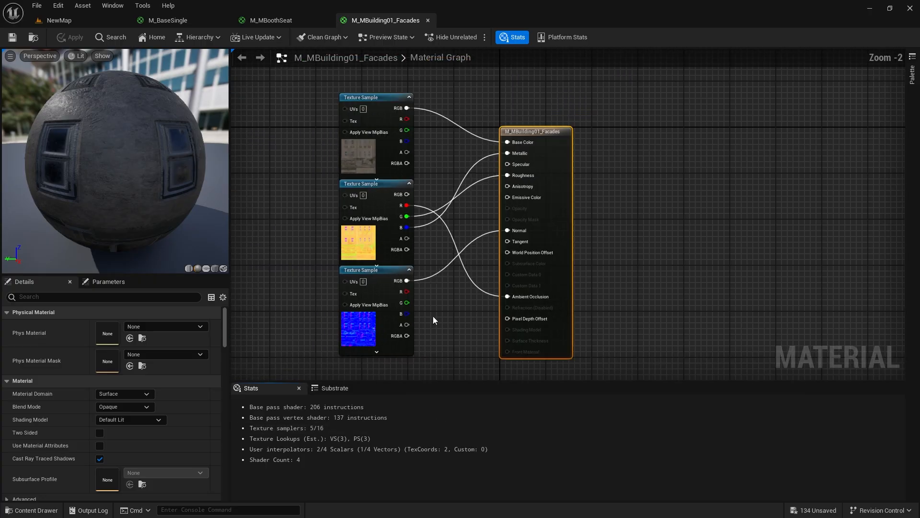
Open the material M_MBuilding01_FirstFloor_A and check the conversion options of its base color texture sample.
{"action": "left_click", "coordinate": [33, 38]}
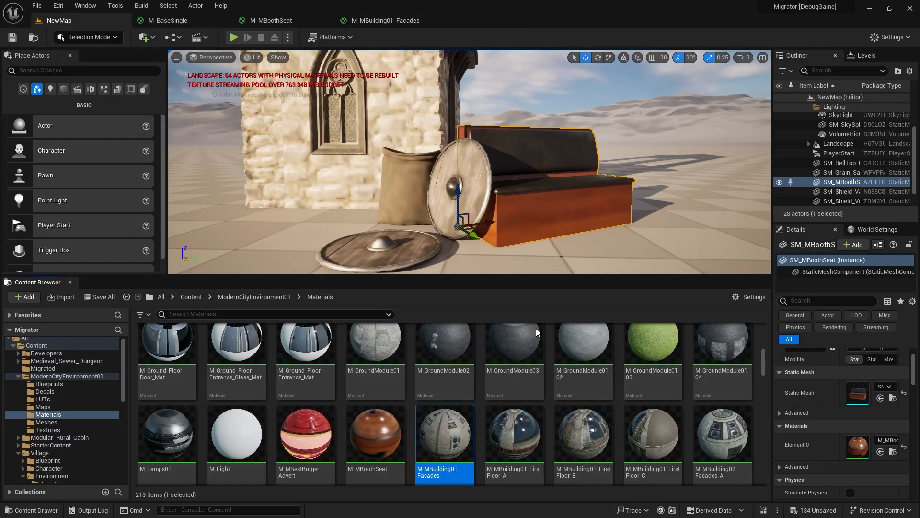
{"action": "double_click", "coordinate": [514, 430]}
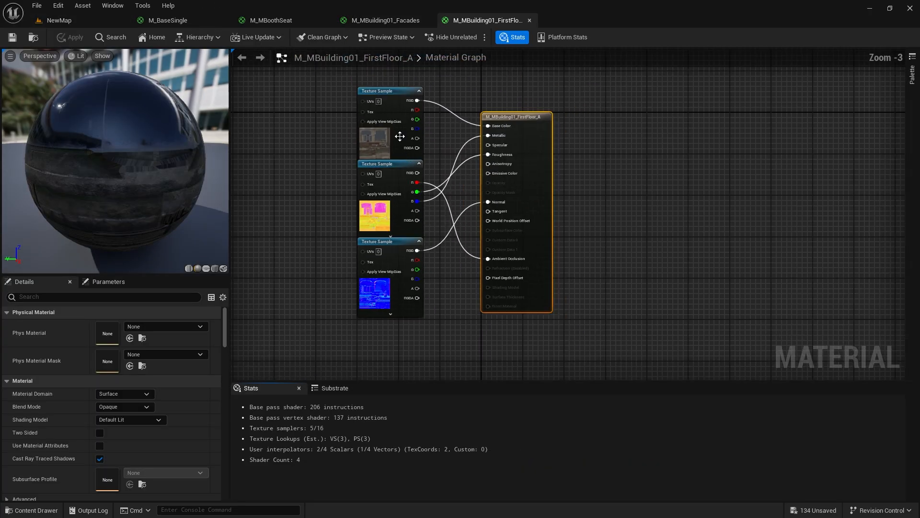
{"action": "left_click", "coordinate": [375, 141]}
{"action": "right_click", "coordinate": [376, 140]}
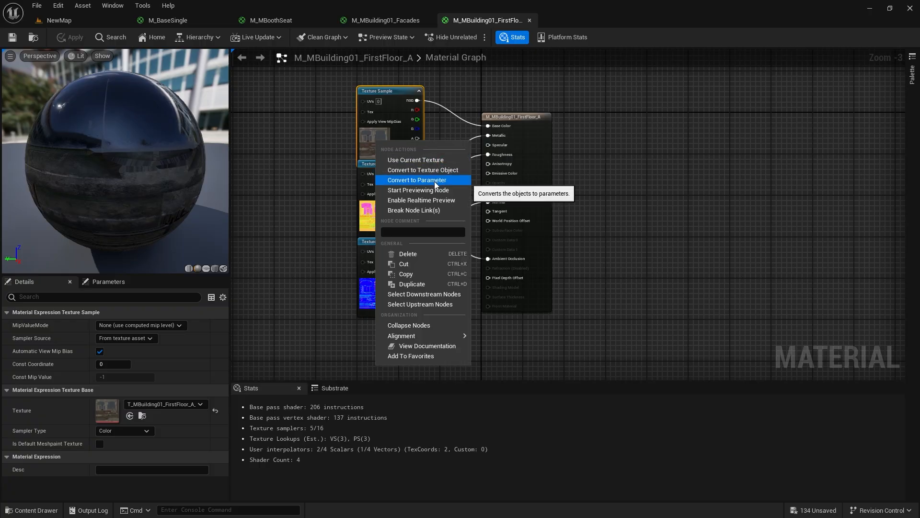
Open the Material Migrator from the level editor and set its mode to Migrate Material Instances in Folder.
{"action": "left_click", "coordinate": [81, 18]}
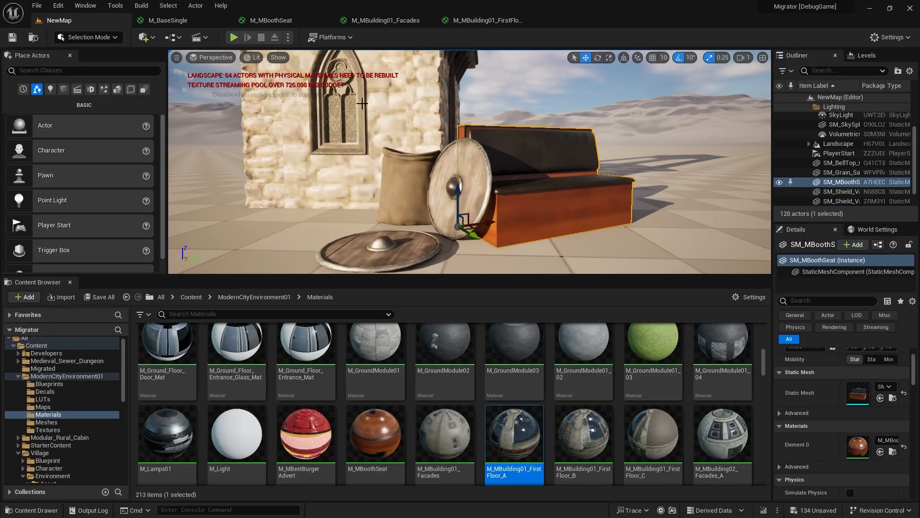
{"action": "left_click", "coordinate": [116, 6]}
{"action": "left_click", "coordinate": [169, 190]}
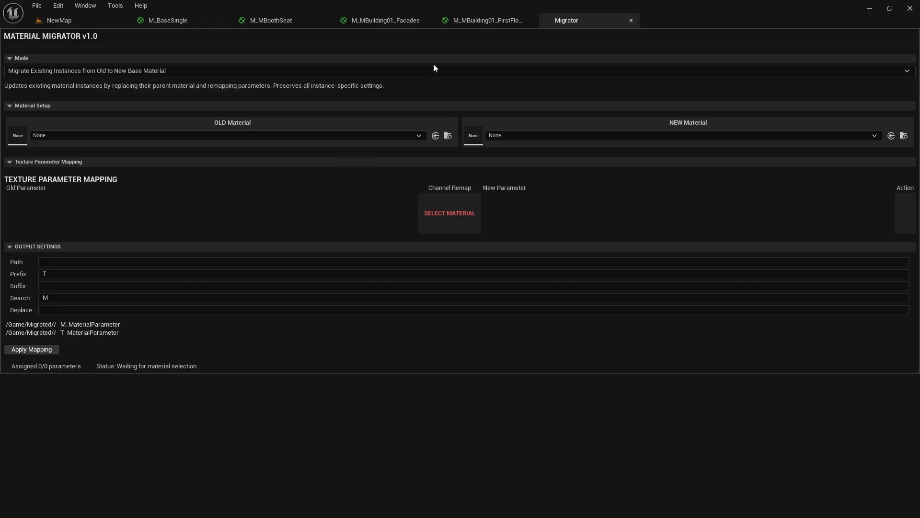
{"action": "left_click", "coordinate": [72, 135]}
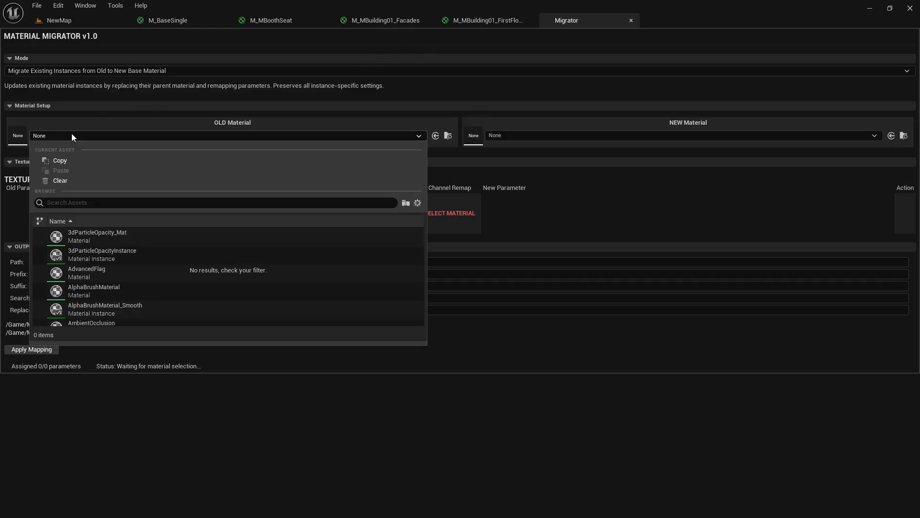
{"action": "left_click", "coordinate": [73, 71]}
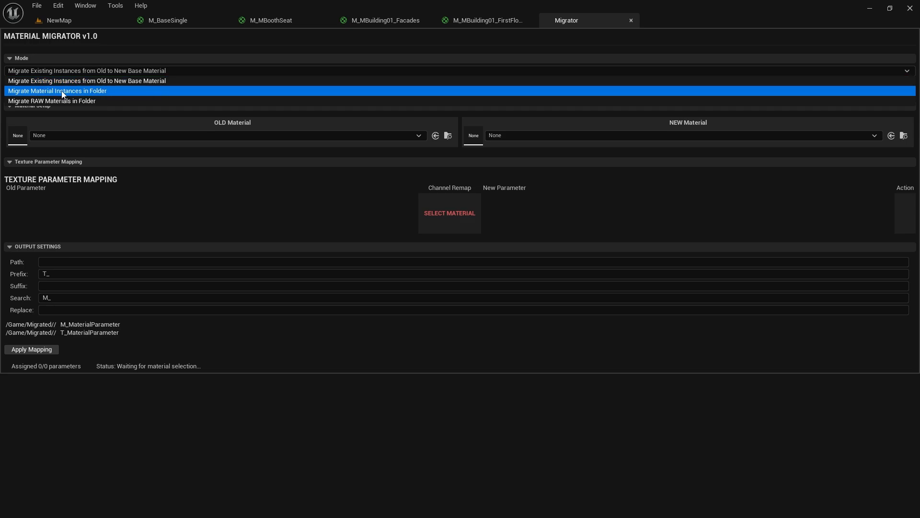
{"action": "left_click", "coordinate": [63, 91]}
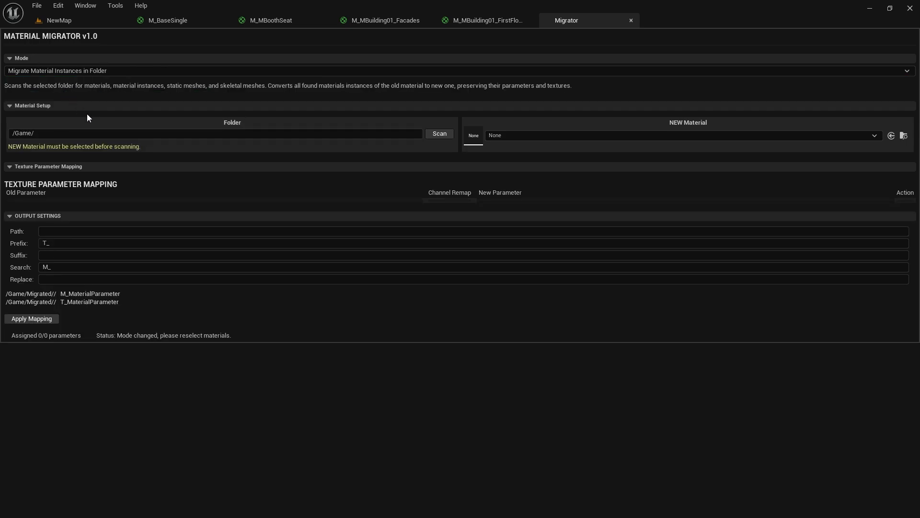
Set the Migrator's source folder to /Game/Village and try to scan it.
{"action": "left_click", "coordinate": [70, 133]}
{"action": "type", "text": "Vi"}
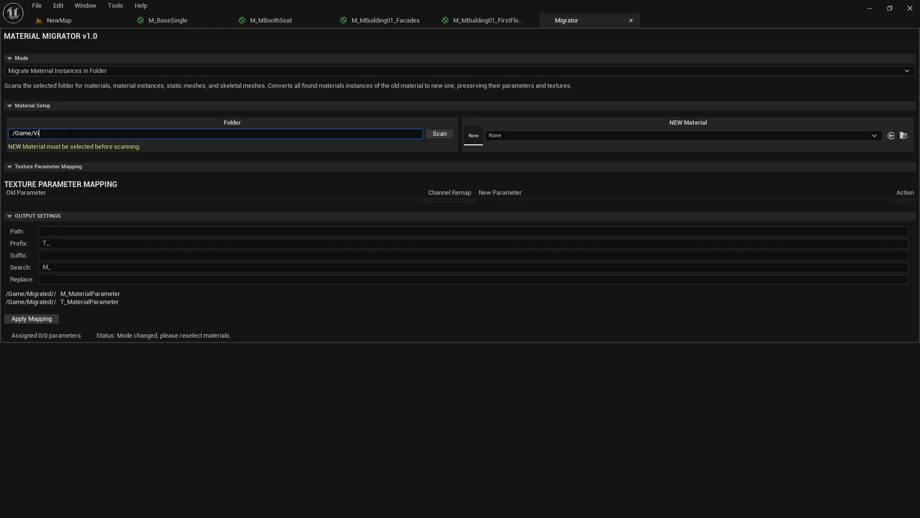
{"action": "type", "text": "llage"}
{"action": "left_click", "coordinate": [435, 137]}
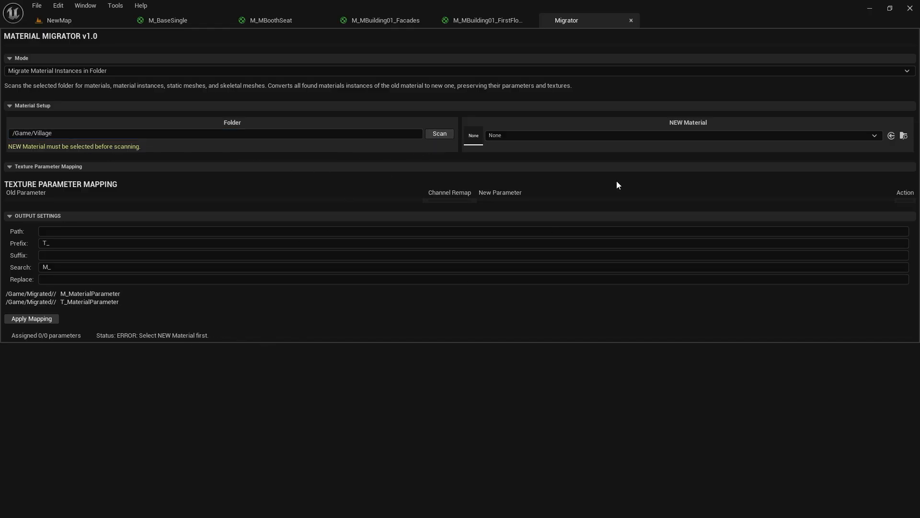
Assign M_BaseSingle as the Migrator's NEW material and scan the Village folder.
{"action": "left_click", "coordinate": [168, 23]}
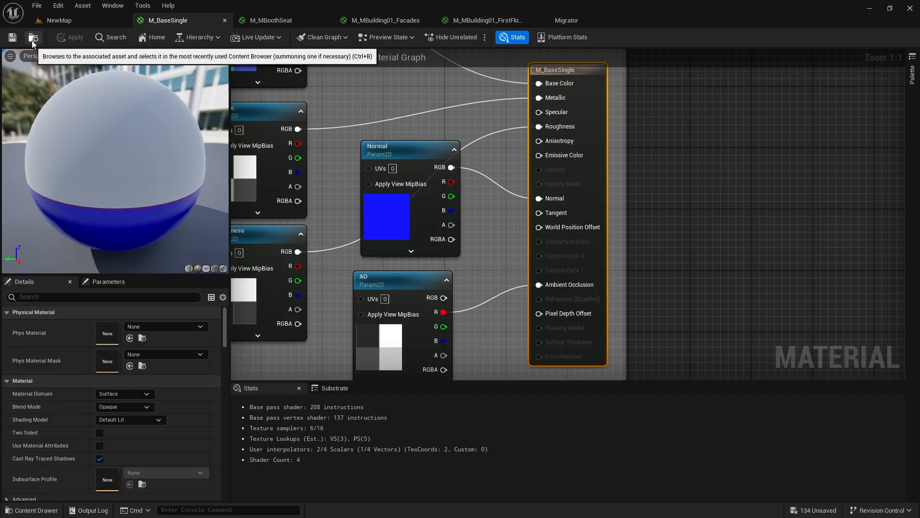
{"action": "left_click", "coordinate": [32, 41]}
{"action": "left_click", "coordinate": [580, 20]}
{"action": "left_click", "coordinate": [891, 138]}
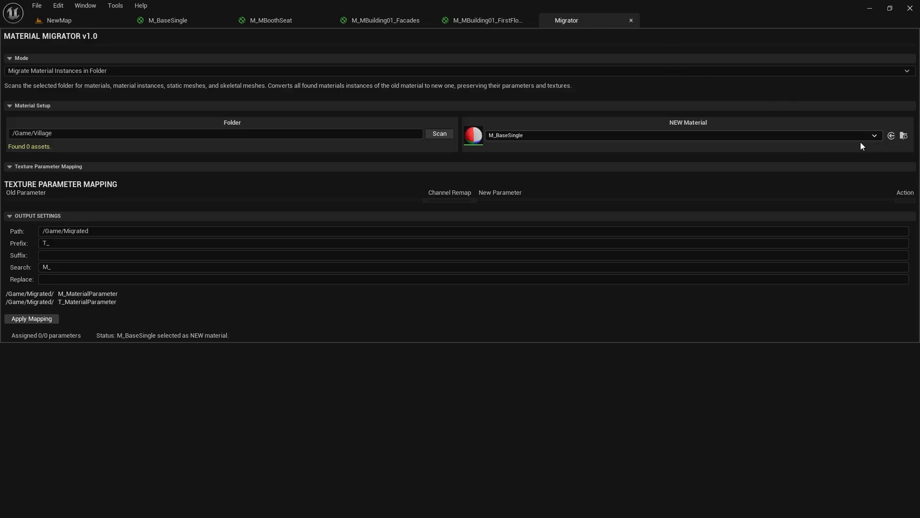
{"action": "left_click", "coordinate": [447, 135]}
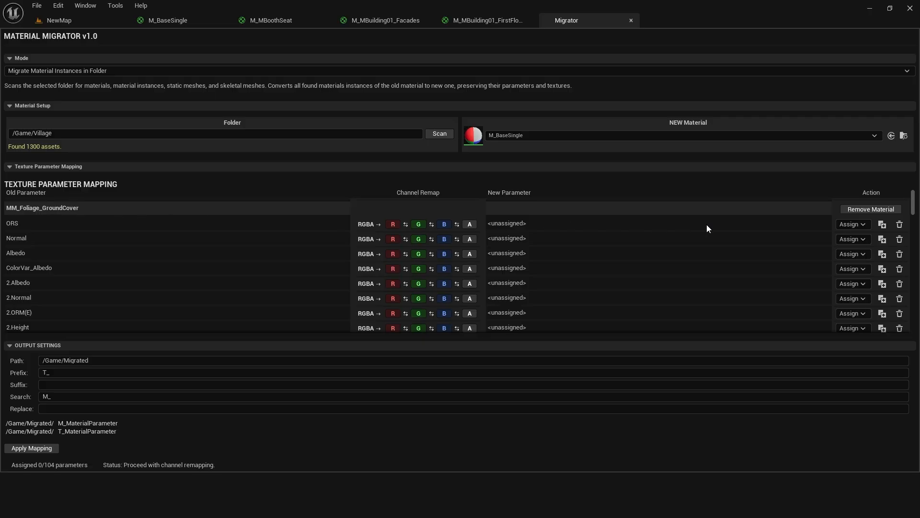
Remove every scanned material group from the texture parameter mapping, from MM_Foliage_GroundCover through M_Sky_Lightfunction.
{"action": "left_click", "coordinate": [871, 209]}
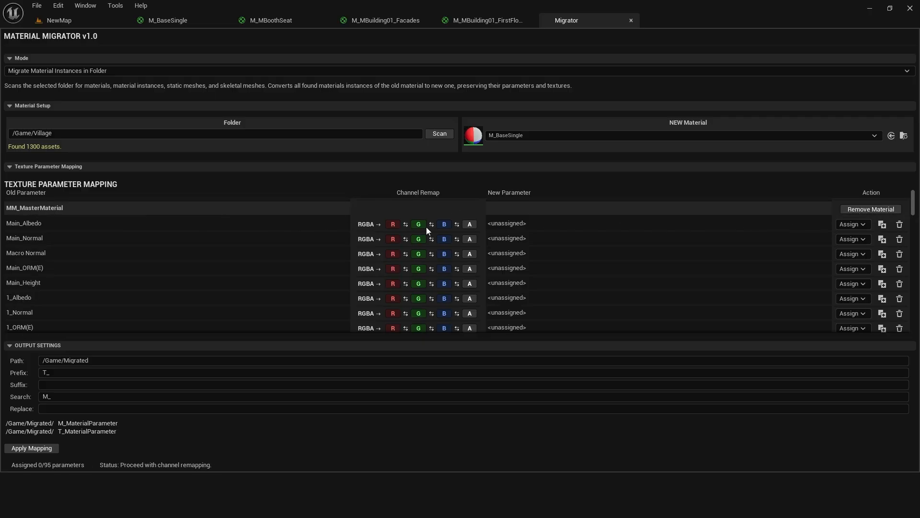
{"action": "left_click", "coordinate": [845, 210]}
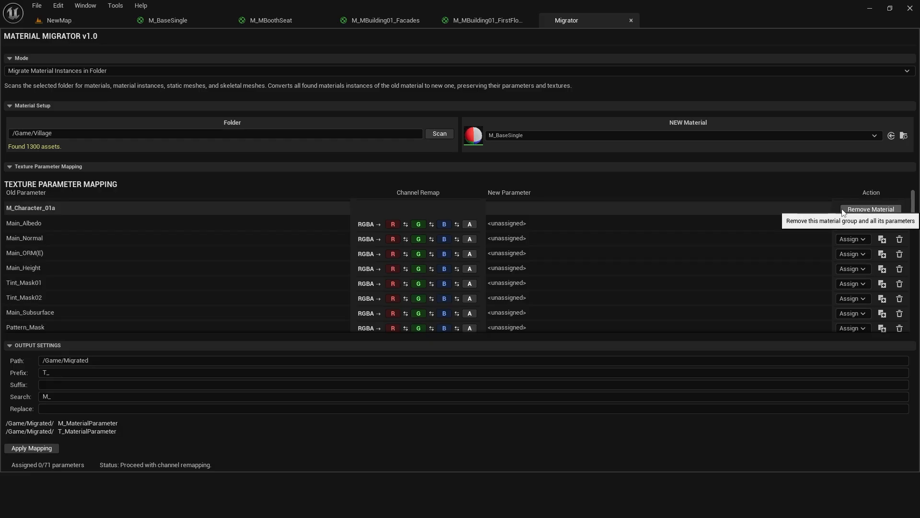
{"action": "left_click", "coordinate": [869, 210]}
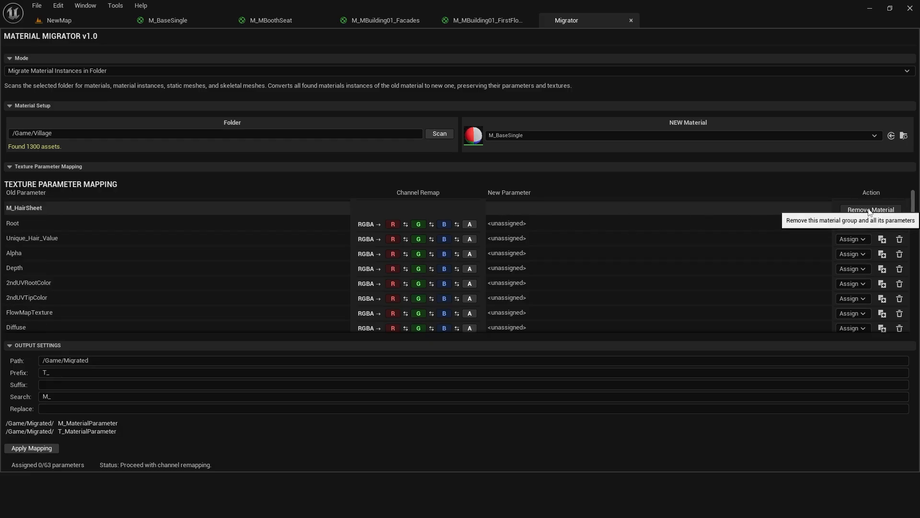
{"action": "left_click", "coordinate": [870, 210]}
{"action": "left_click", "coordinate": [870, 210]}
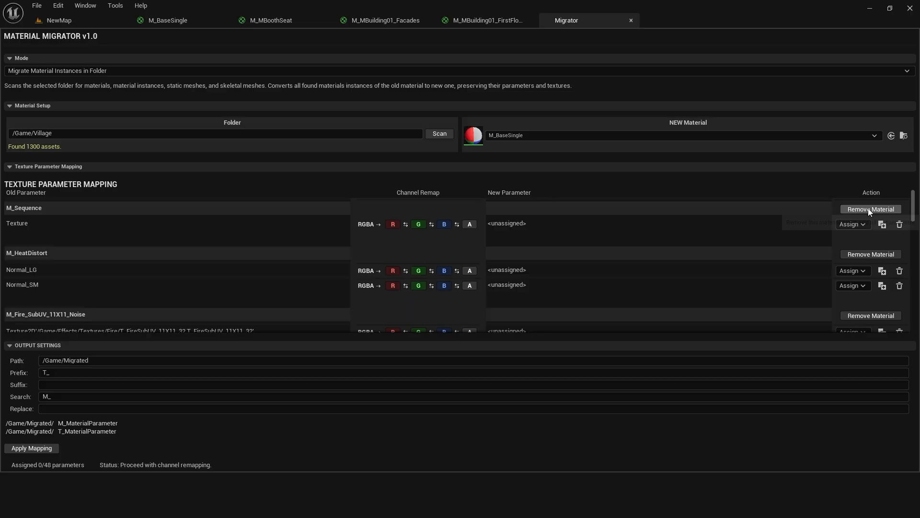
{"action": "left_click", "coordinate": [870, 210]}
{"action": "left_click", "coordinate": [870, 210]}
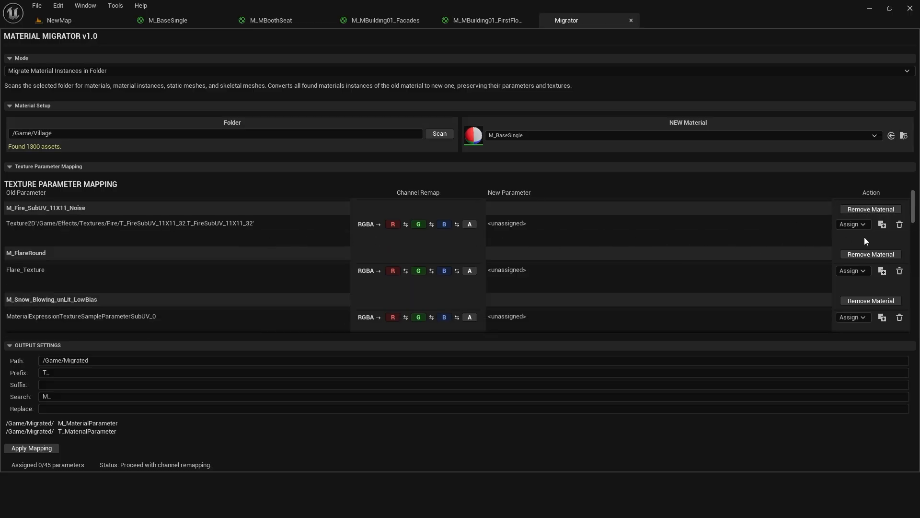
{"action": "left_click", "coordinate": [877, 210]}
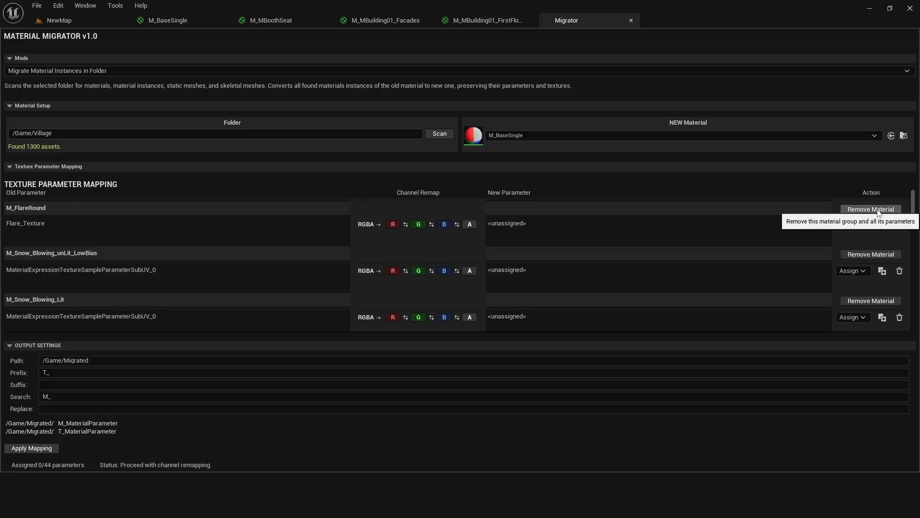
{"action": "left_click", "coordinate": [877, 210]}
{"action": "left_click", "coordinate": [878, 210]}
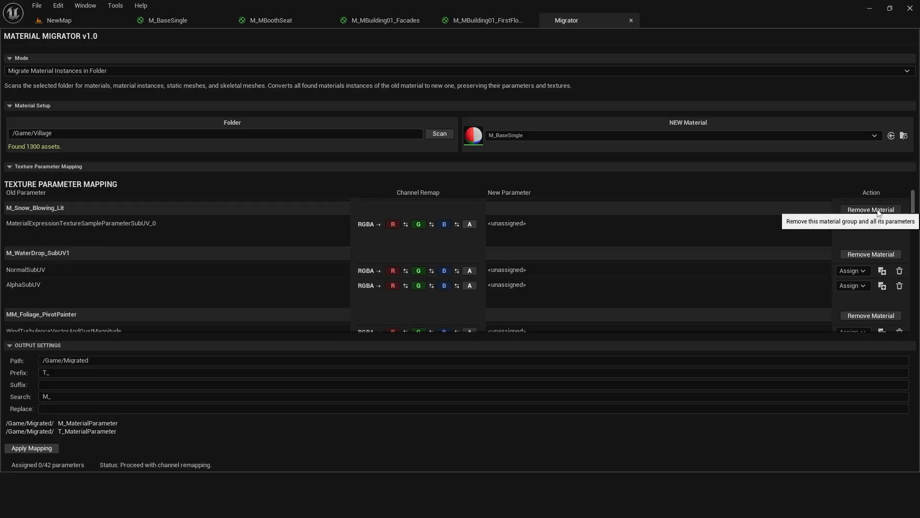
{"action": "left_click", "coordinate": [877, 210]}
{"action": "left_click", "coordinate": [877, 209]}
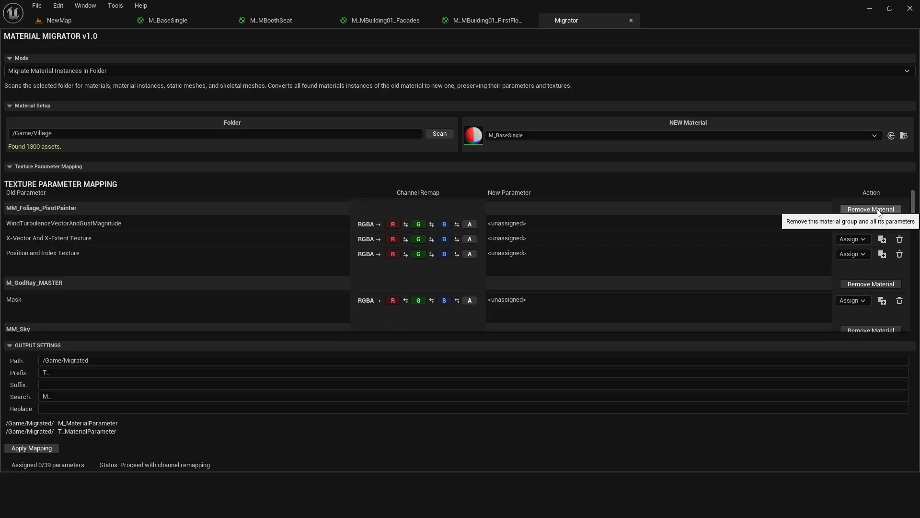
{"action": "left_click", "coordinate": [877, 209]}
{"action": "left_click", "coordinate": [877, 210]}
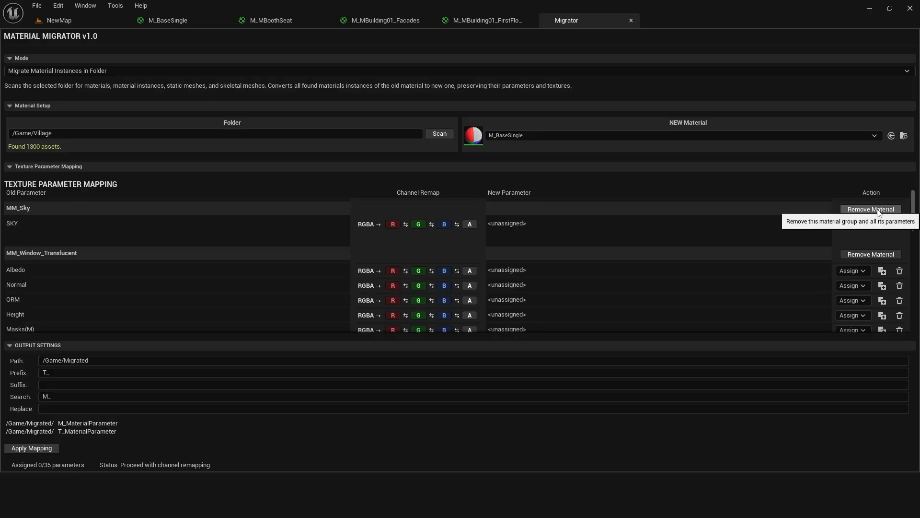
{"action": "left_click", "coordinate": [878, 210]}
{"action": "left_click", "coordinate": [877, 209]}
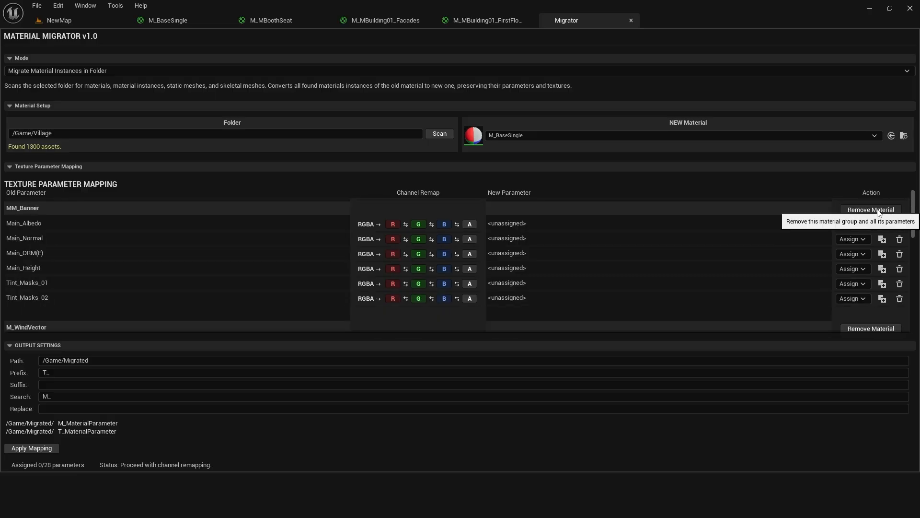
{"action": "left_click", "coordinate": [878, 209]}
{"action": "left_click", "coordinate": [877, 210]}
{"action": "left_click", "coordinate": [877, 210]}
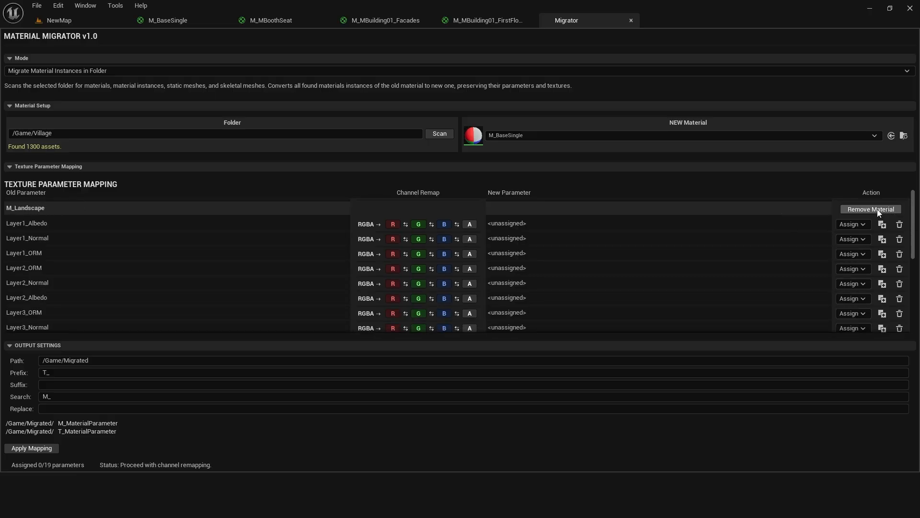
{"action": "left_click", "coordinate": [877, 210]}
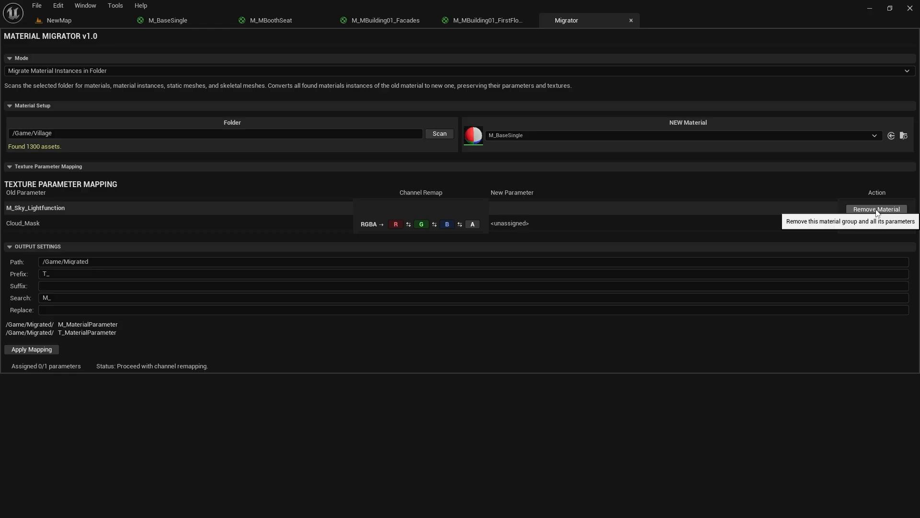
{"action": "left_click", "coordinate": [877, 209]}
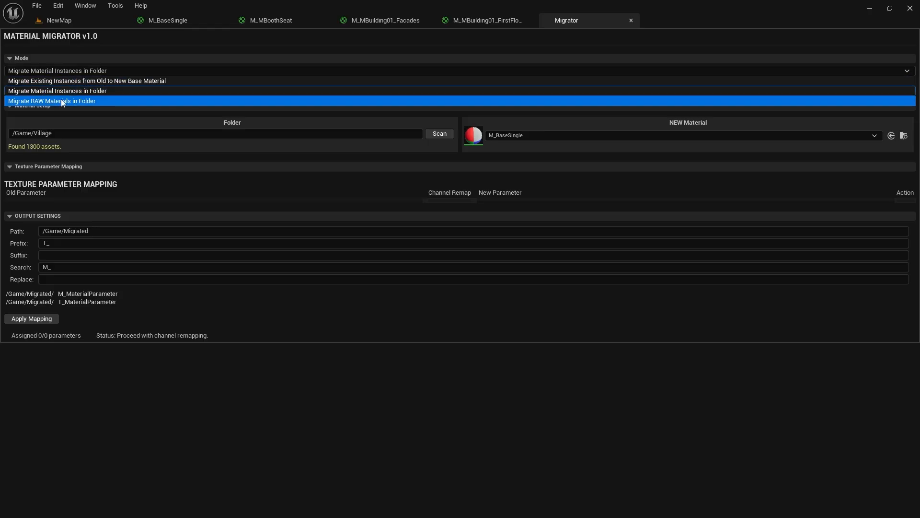
Switch the Migrator to Migrate RAW Materials in Folder mode and copy the asset reference of M_MBoothSeat from the content folders.
{"action": "left_click", "coordinate": [60, 99]}
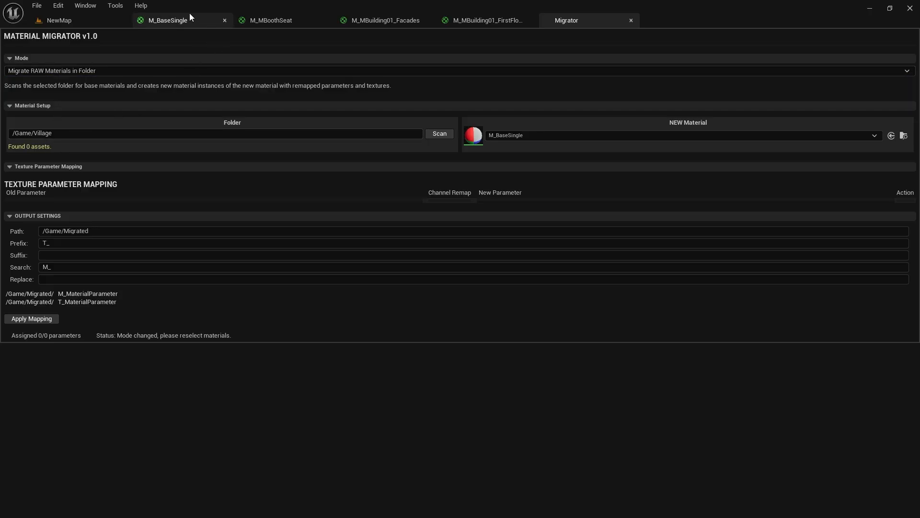
{"action": "left_click", "coordinate": [280, 20]}
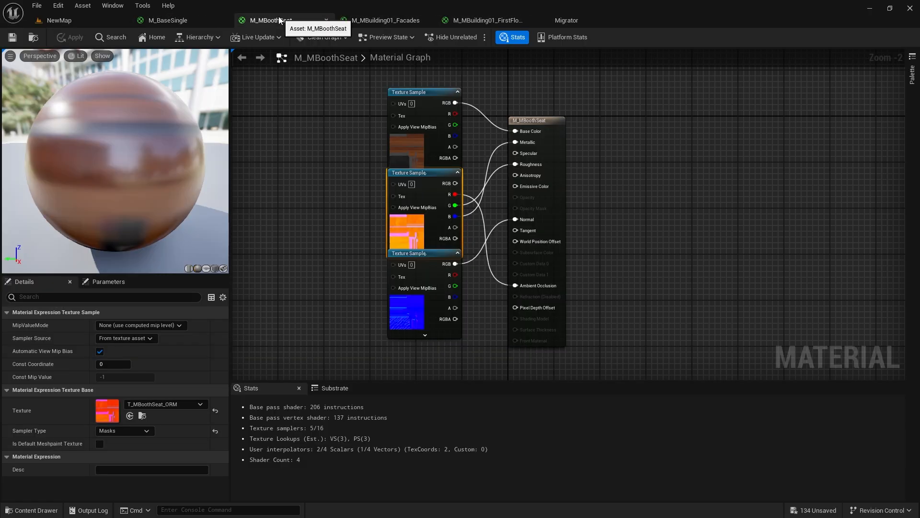
{"action": "left_click", "coordinate": [35, 38]}
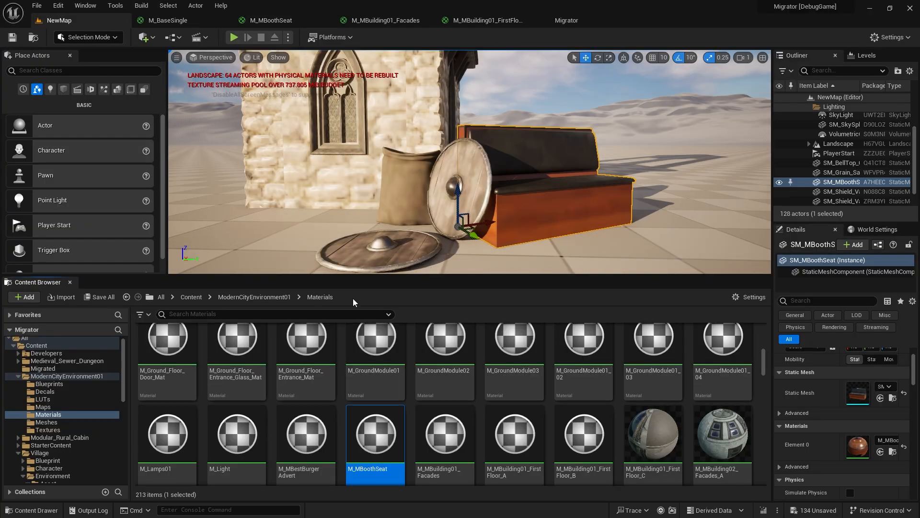
{"action": "right_click", "coordinate": [369, 434]}
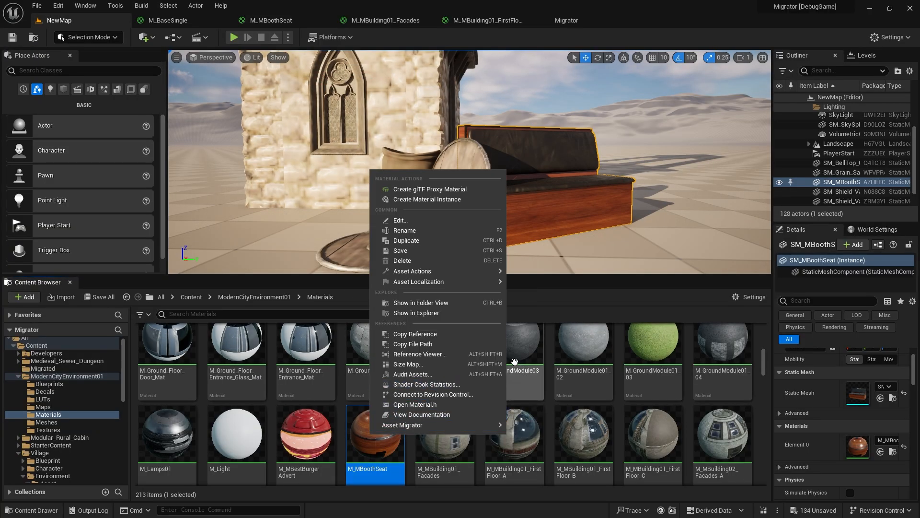
{"action": "left_click", "coordinate": [452, 329]}
Paste the copied reference as the Migrator's source folder and trim it to /Game/ModernCityEnvironment01/Materials/.
{"action": "left_click", "coordinate": [565, 20]}
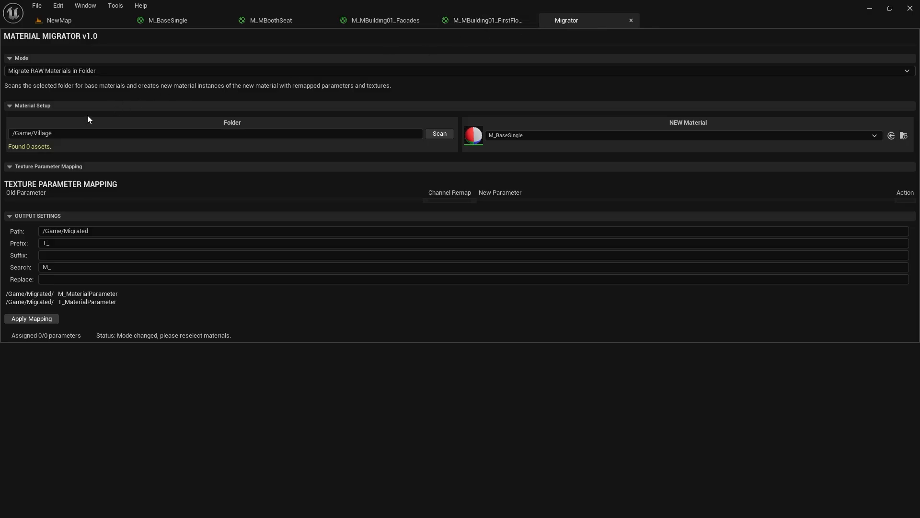
{"action": "left_click", "coordinate": [57, 133]}
{"action": "key", "text": "ctrl+v"}
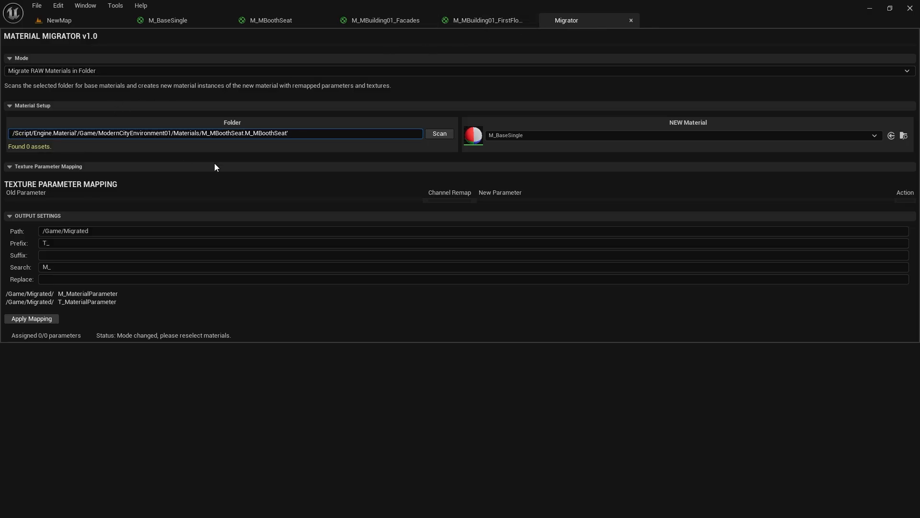
{"action": "left_click_drag", "start_coordinate": [289, 133], "coordinate": [202, 132]}
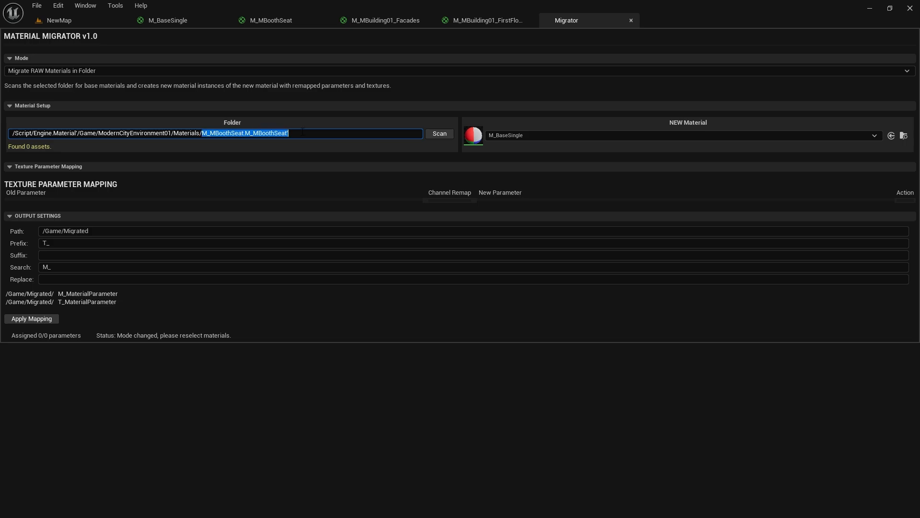
{"action": "key", "text": "BackSpace"}
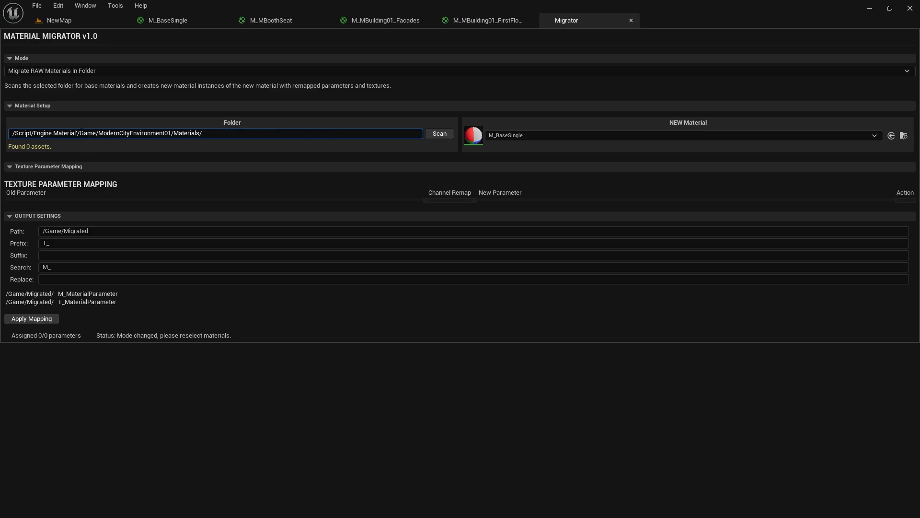
{"action": "left_click_drag", "start_coordinate": [80, 133], "coordinate": [11, 133]}
{"action": "key", "text": "BackSpace"}
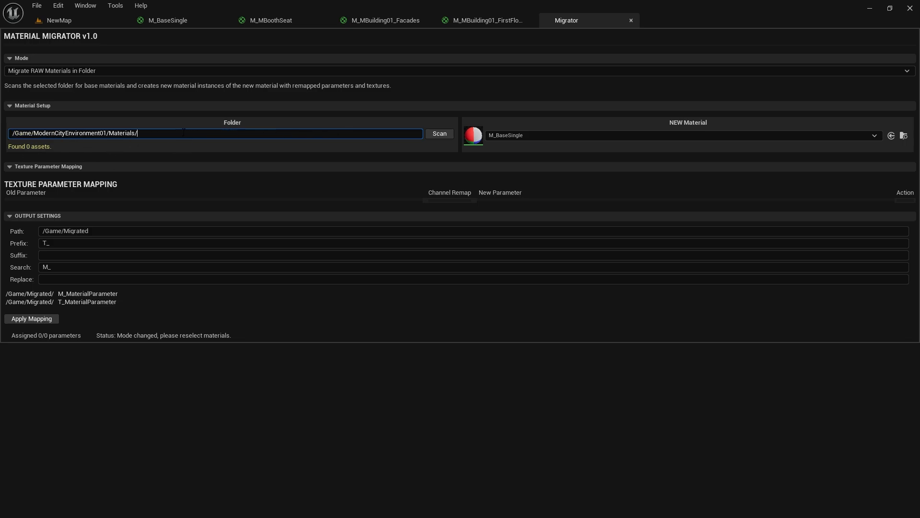
Scan the ModernCityEnvironment01 Materials folder and remove the last two parameter mappings, including Specular.
{"action": "key", "text": "Return"}
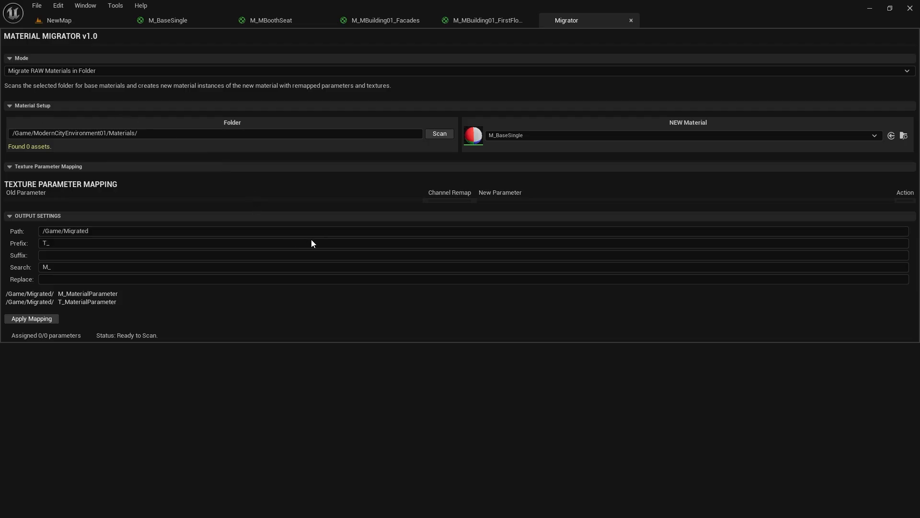
{"action": "left_click", "coordinate": [441, 135]}
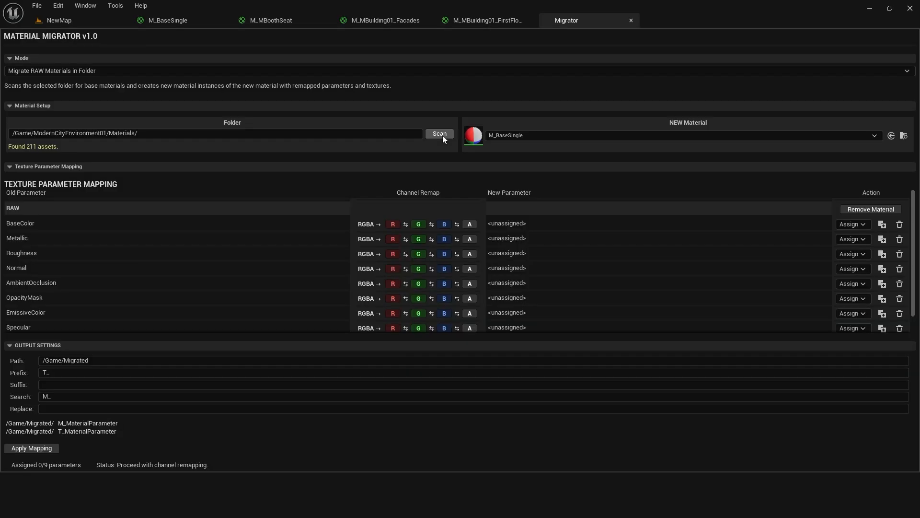
{"action": "scroll", "coordinate": [163, 245], "scroll_direction": "down", "scroll_amount": 1}
{"action": "left_click", "coordinate": [900, 323]}
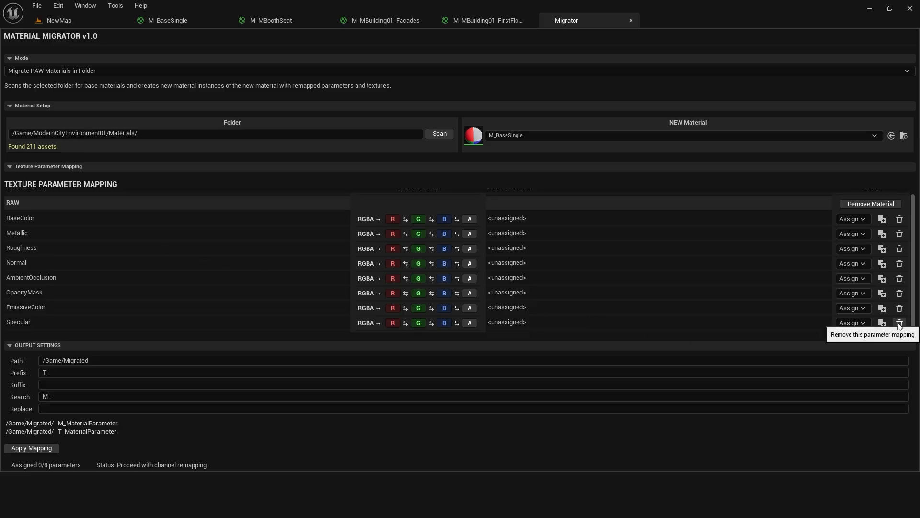
{"action": "left_click", "coordinate": [899, 323]}
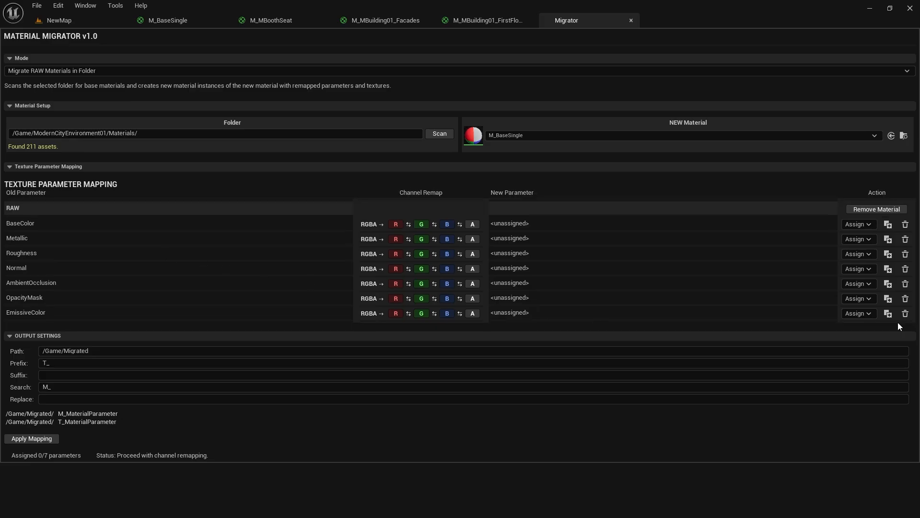
Map the old EmissiveColor parameter to BaseColor and remove the OpacityMask mapping.
{"action": "left_click", "coordinate": [858, 313]}
{"action": "left_click", "coordinate": [867, 335]}
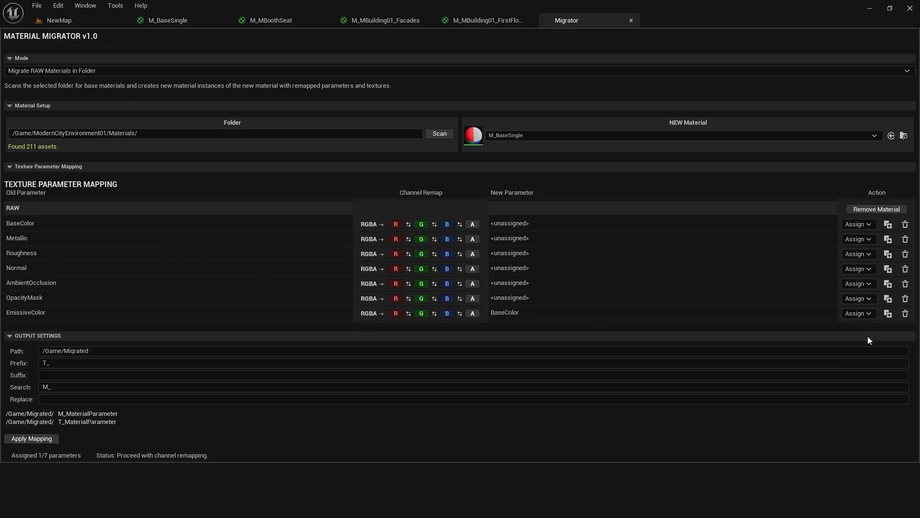
{"action": "left_click", "coordinate": [901, 299]}
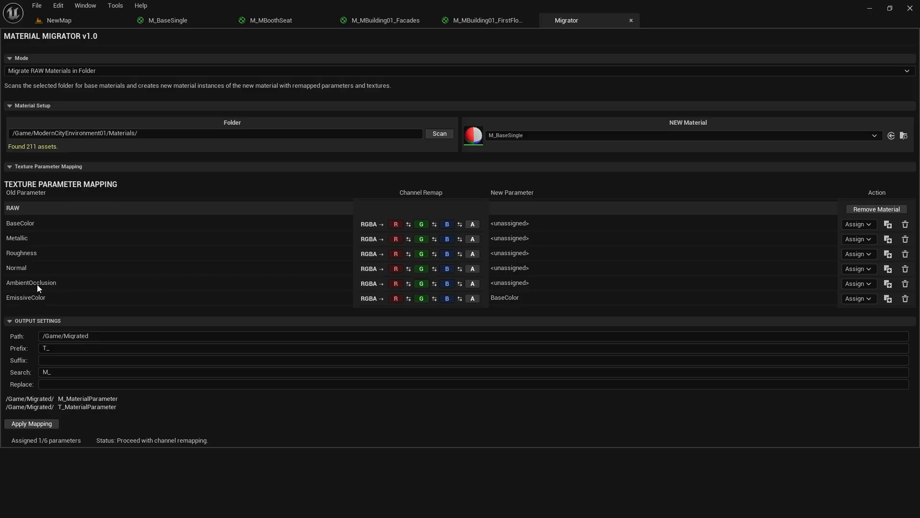
Assign the old BaseColor parameter to the new BaseColor and the old Normal to the new Normal.
{"action": "left_click", "coordinate": [843, 225]}
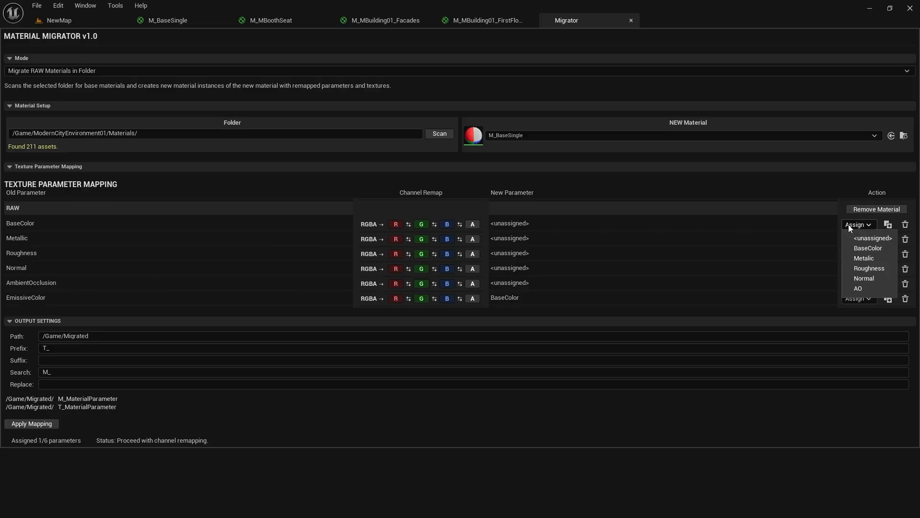
{"action": "left_click", "coordinate": [864, 246]}
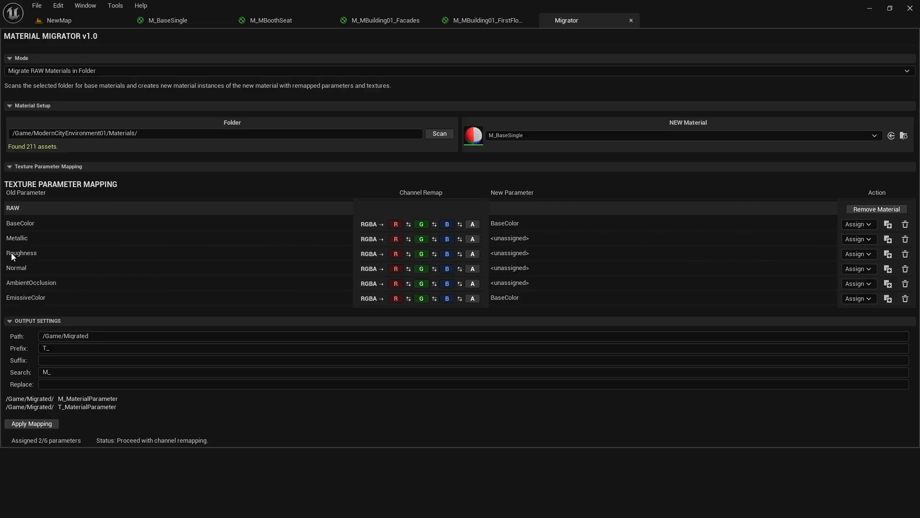
{"action": "left_click", "coordinate": [873, 269]}
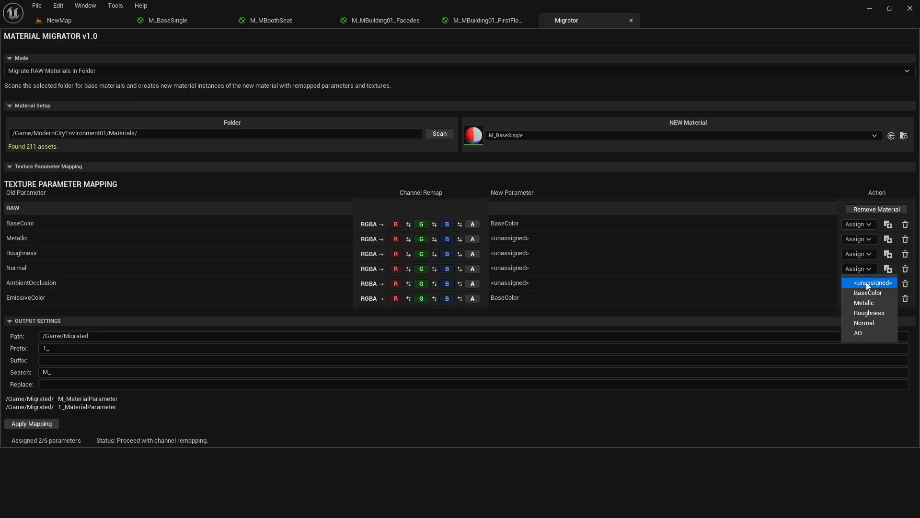
{"action": "left_click", "coordinate": [866, 322]}
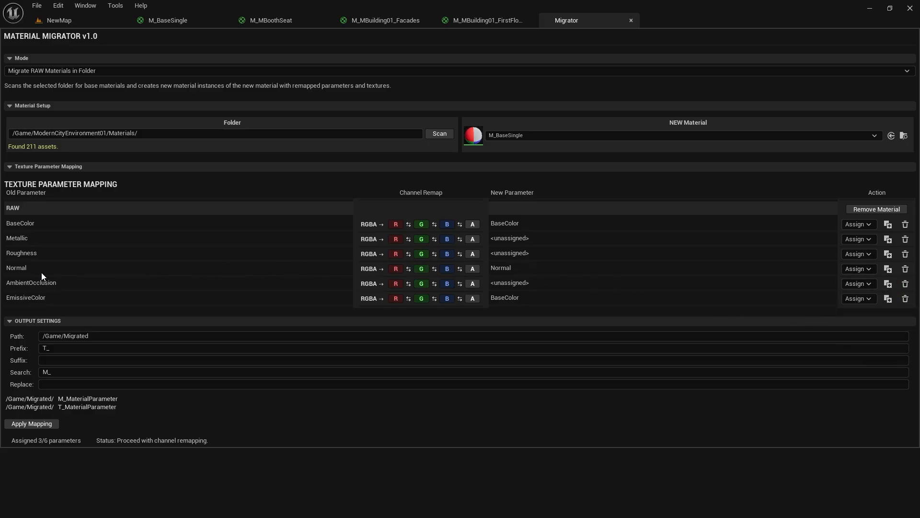
Check the ORM channel wiring in M_MBoothSeat's graph and map Metallic to Metalic using only the blue channel.
{"action": "left_click", "coordinate": [271, 20]}
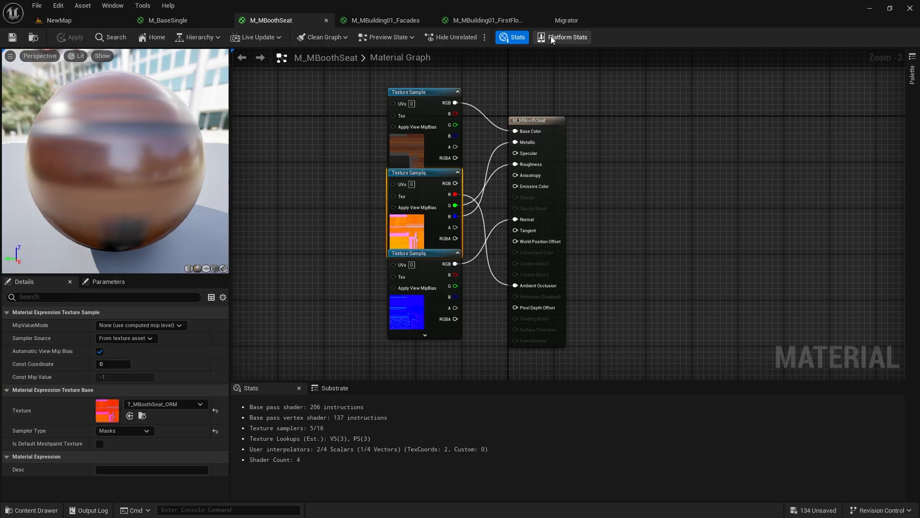
{"action": "left_click", "coordinate": [570, 20]}
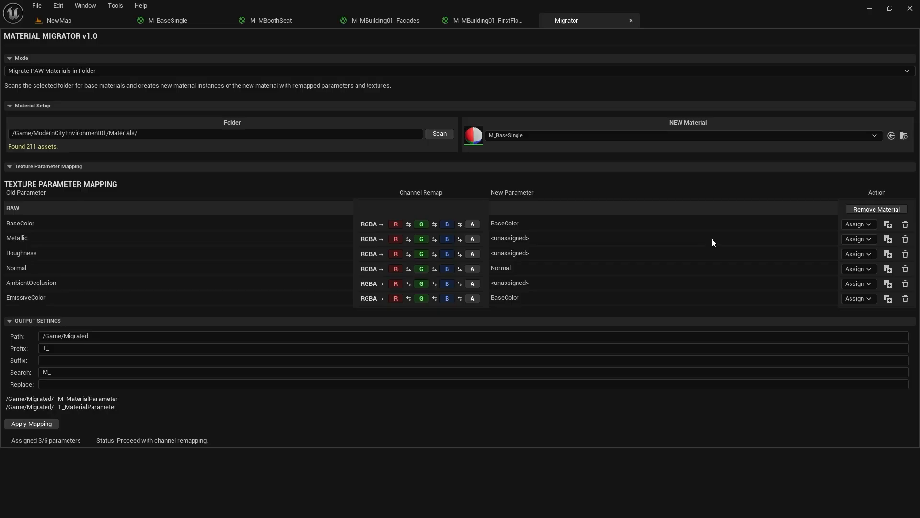
{"action": "left_click", "coordinate": [855, 239]}
{"action": "left_click", "coordinate": [862, 266]}
{"action": "left_click", "coordinate": [272, 20]}
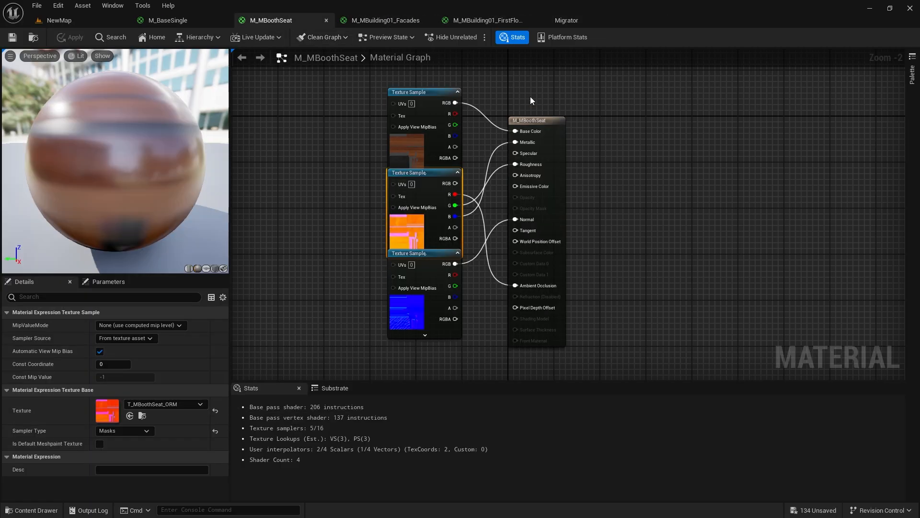
{"action": "left_click", "coordinate": [575, 21]}
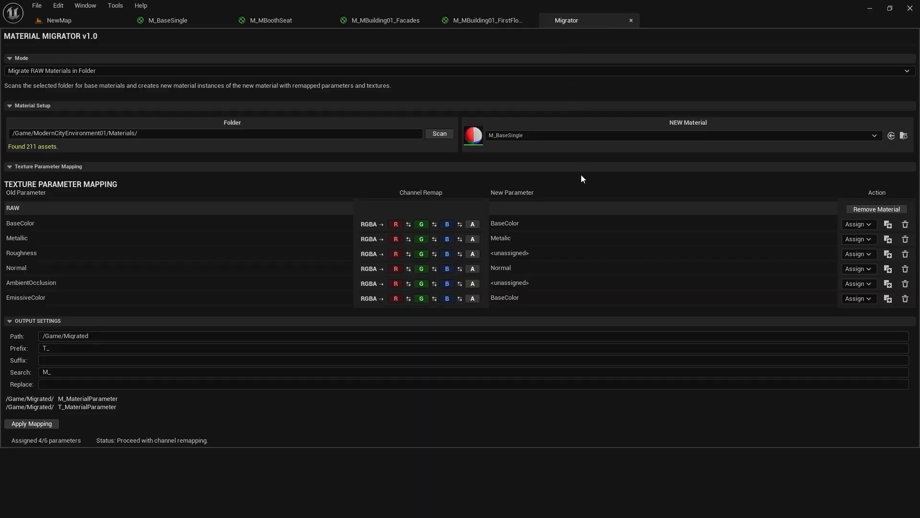
{"action": "left_click", "coordinate": [422, 238]}
Map the old Roughness parameter to the new Roughness using only the green channel.
{"action": "left_click", "coordinate": [858, 254]}
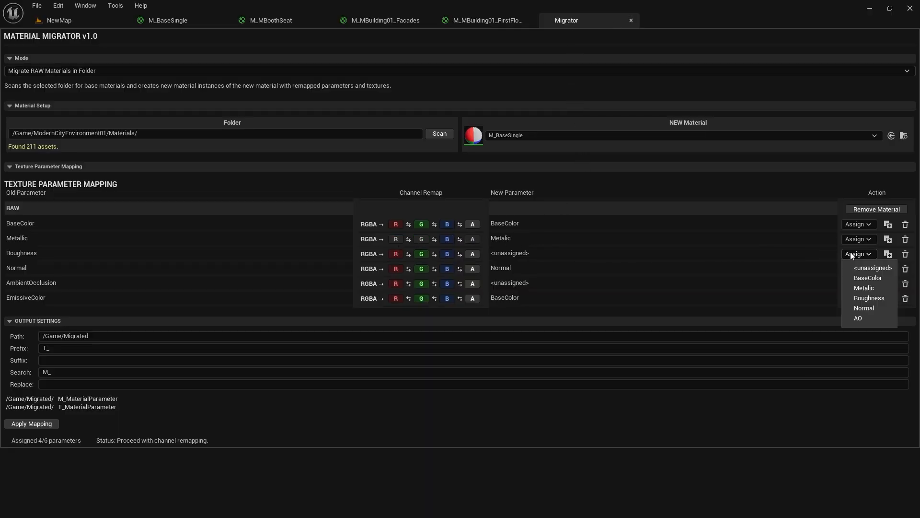
{"action": "left_click", "coordinate": [862, 296]}
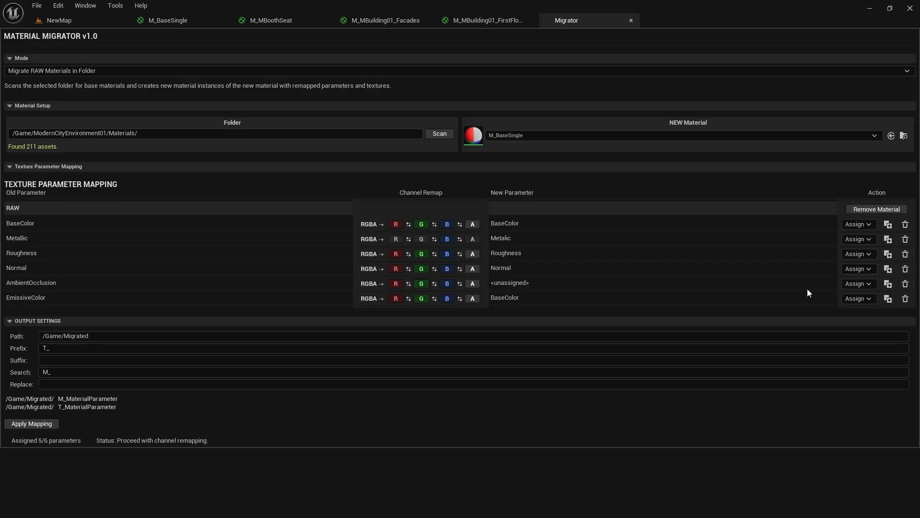
{"action": "left_click", "coordinate": [396, 253]}
Map AmbientOcclusion to AO using only the red channel and apply the mapping to migrate the RAW materials.
{"action": "left_click", "coordinate": [856, 283]}
{"action": "left_click", "coordinate": [871, 345]}
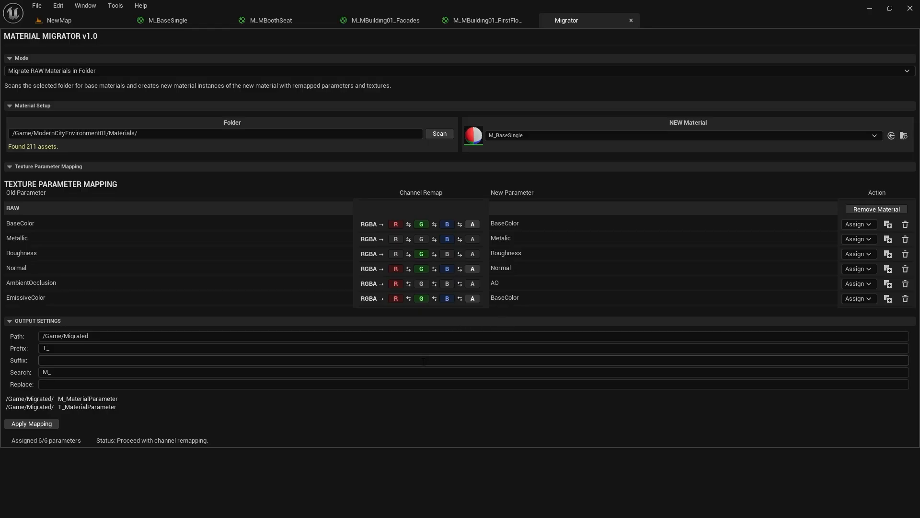
{"action": "left_click", "coordinate": [26, 425]}
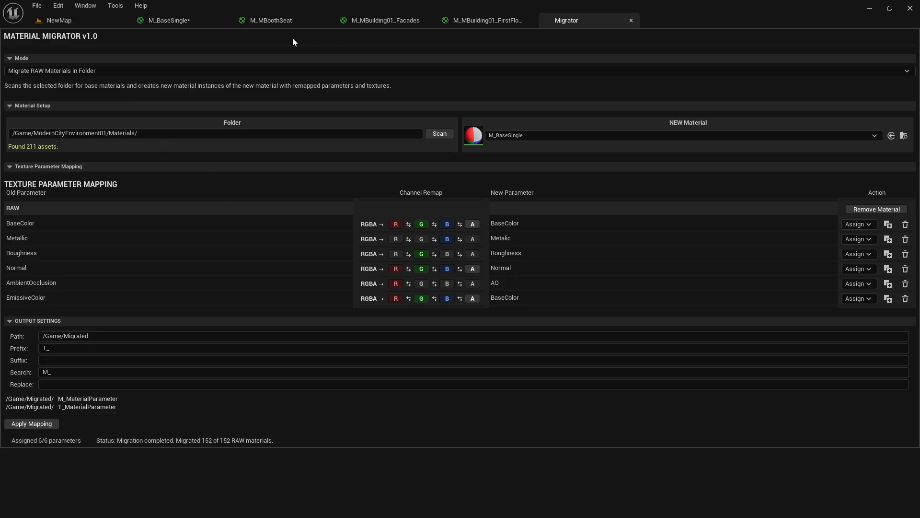
Select the booth seat in NewMap, locate its Element 0 material instance among the content assets and open it for inspection.
{"action": "left_click", "coordinate": [89, 21]}
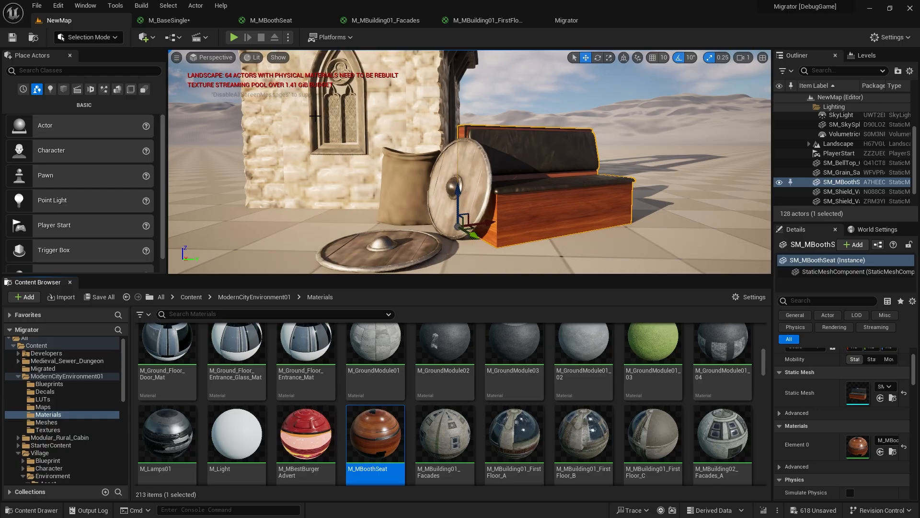
{"action": "left_click", "coordinate": [427, 136]}
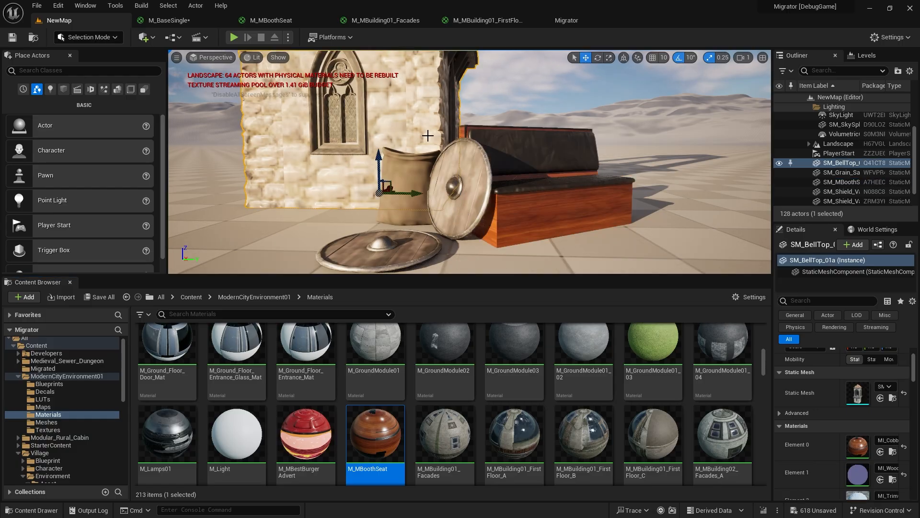
{"action": "left_click", "coordinate": [524, 166]}
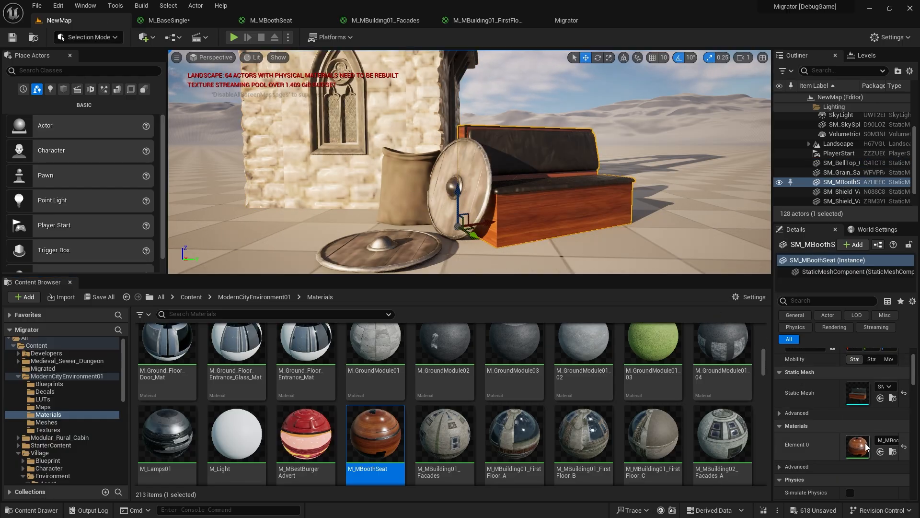
{"action": "left_click", "coordinate": [880, 451]}
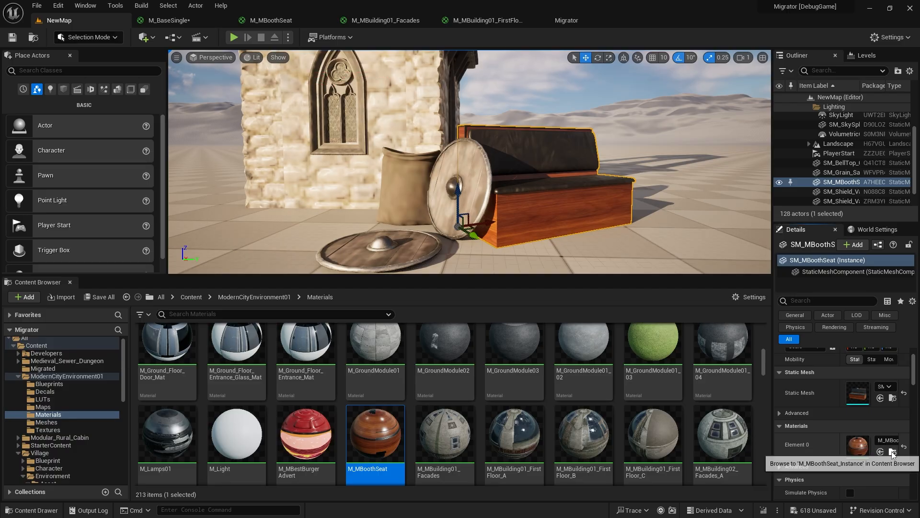
{"action": "left_click", "coordinate": [892, 451]}
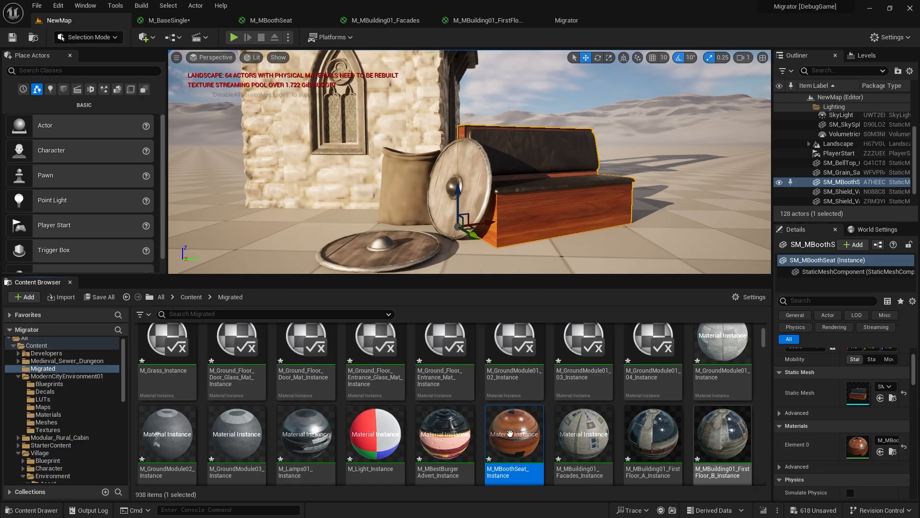
{"action": "mouse_move", "coordinate": [512, 430]}
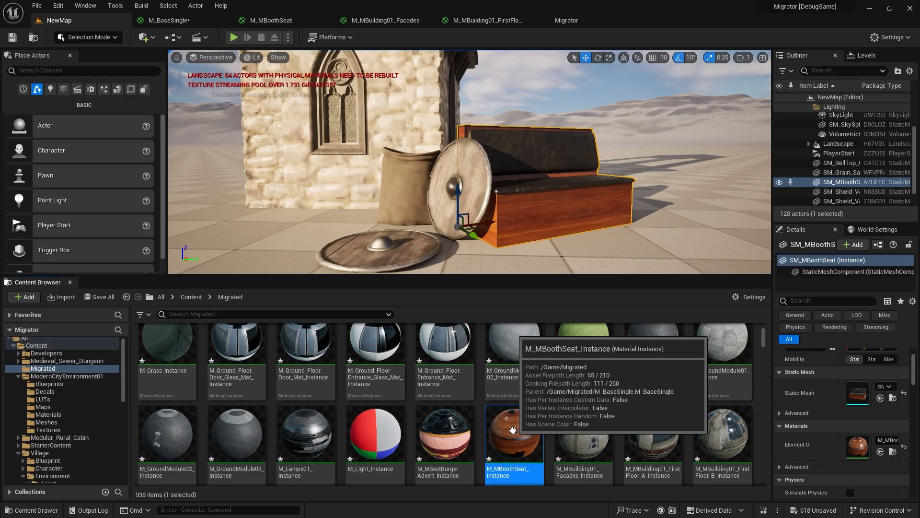
{"action": "double_click", "coordinate": [512, 430]}
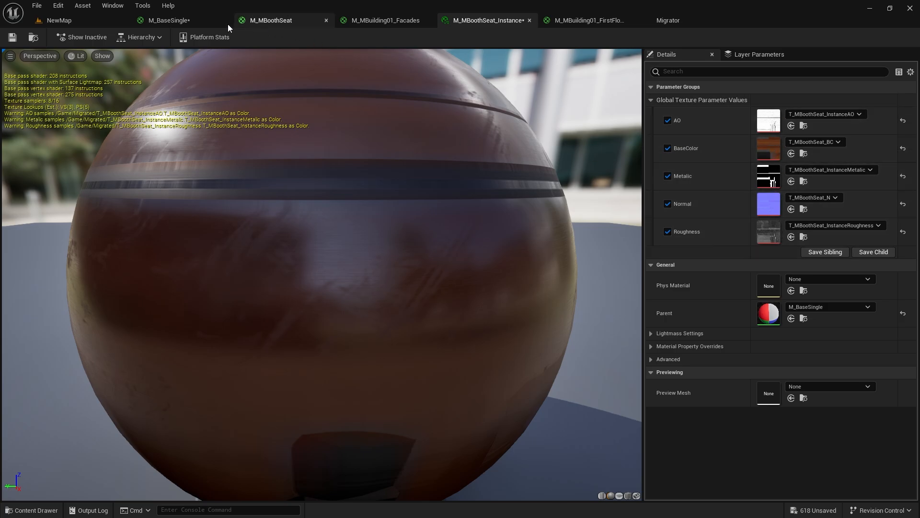
Return to the Migrated folder and look through the generated material instances and textures at a smaller thumbnail size.
{"action": "left_click", "coordinate": [33, 38]}
{"action": "left_click", "coordinate": [513, 378]}
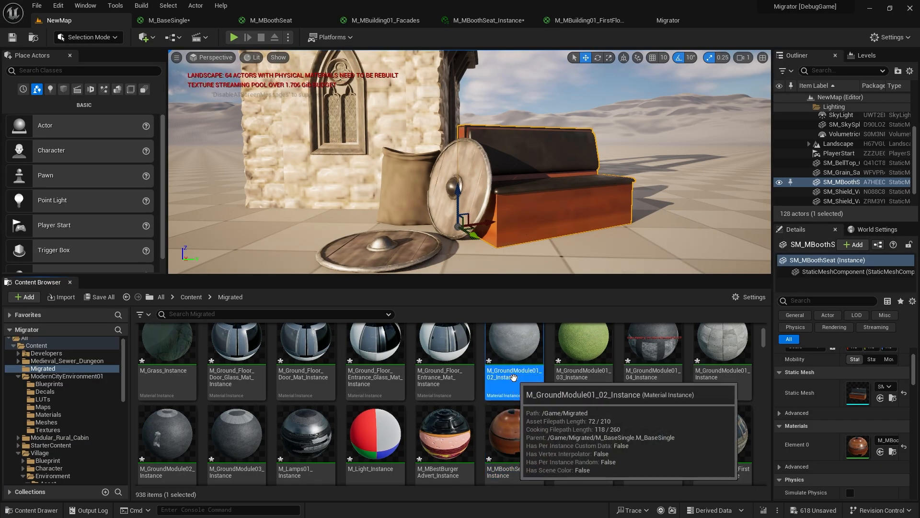
{"action": "scroll", "coordinate": [513, 377], "scroll_direction": "down", "scroll_amount": 5, "text": "ctrl"}
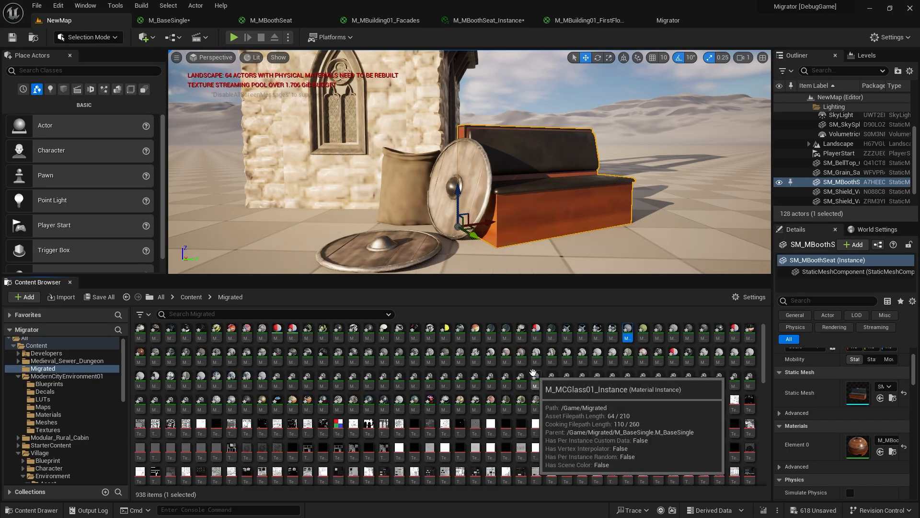
{"action": "scroll", "coordinate": [533, 373], "scroll_direction": "up", "scroll_amount": 3, "text": "ctrl"}
{"action": "scroll", "coordinate": [532, 371], "scroll_direction": "down", "scroll_amount": 1}
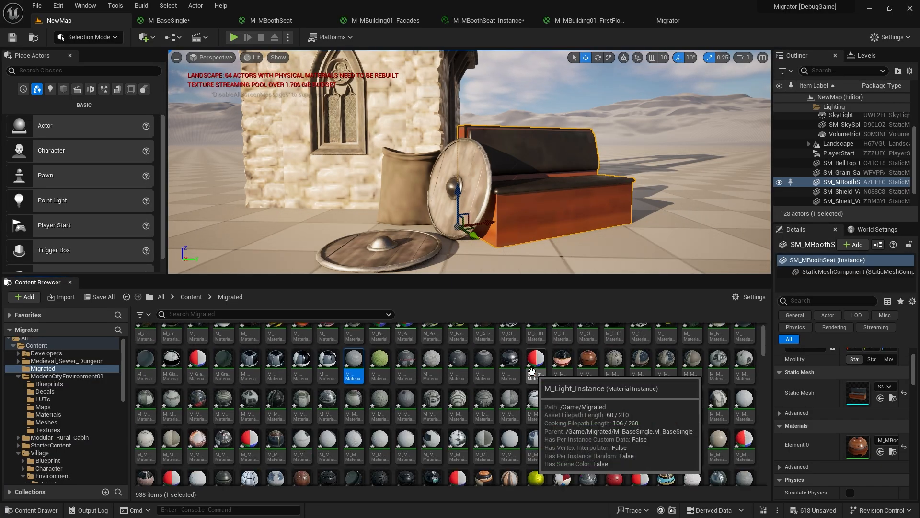
{"action": "scroll", "coordinate": [532, 371], "scroll_direction": "down", "scroll_amount": 10}
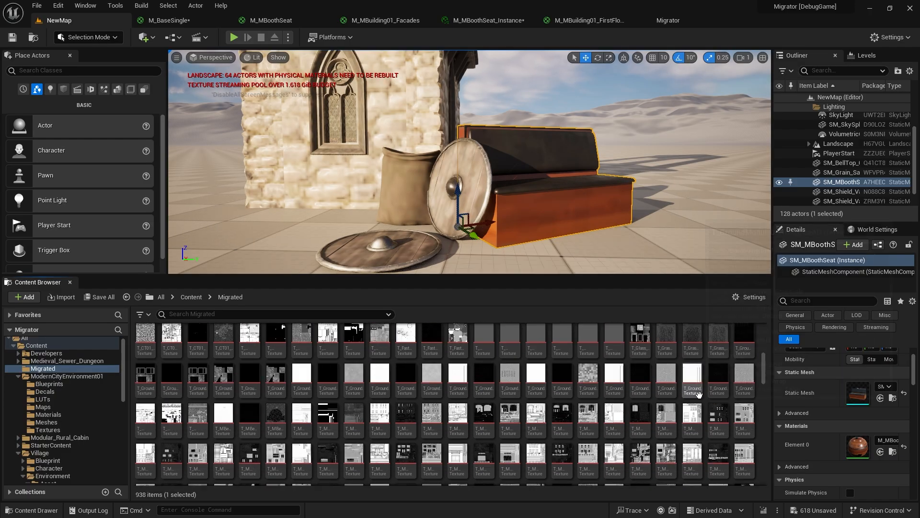
{"action": "scroll", "coordinate": [699, 394], "scroll_direction": "down", "scroll_amount": 8}
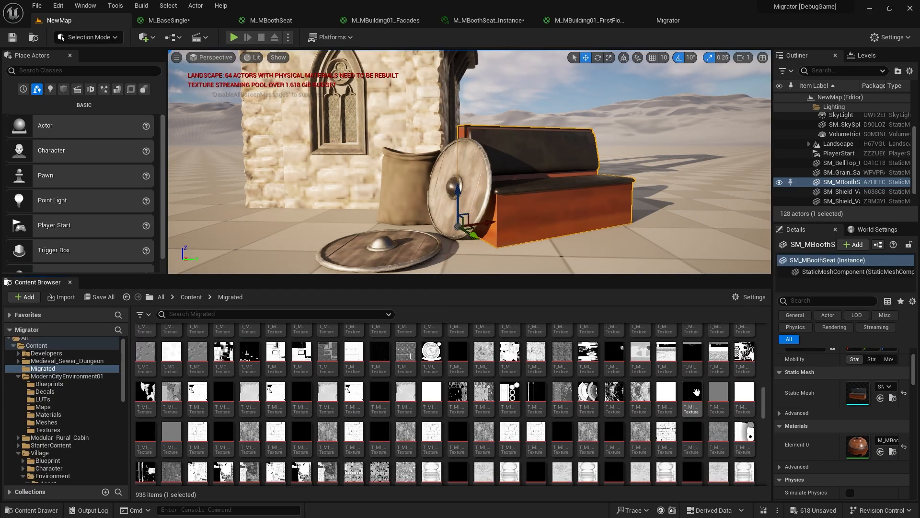
{"action": "scroll", "coordinate": [696, 393], "scroll_direction": "down", "scroll_amount": 5}
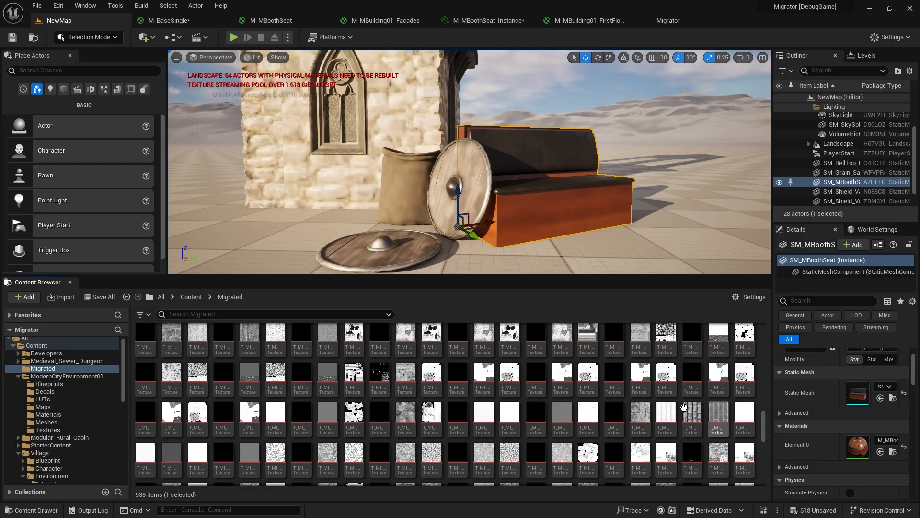
{"action": "scroll", "coordinate": [684, 408], "scroll_direction": "down", "scroll_amount": 5}
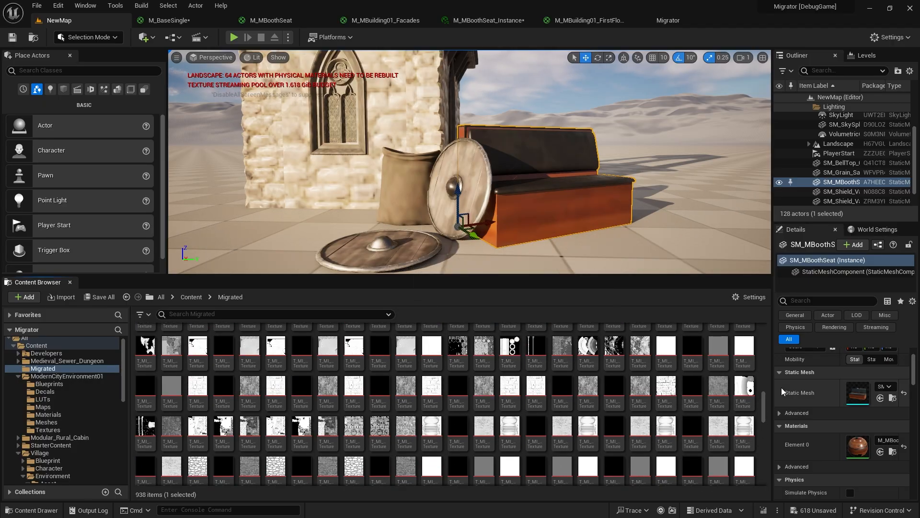
{"action": "left_click_drag", "start_coordinate": [764, 399], "coordinate": [765, 327]}
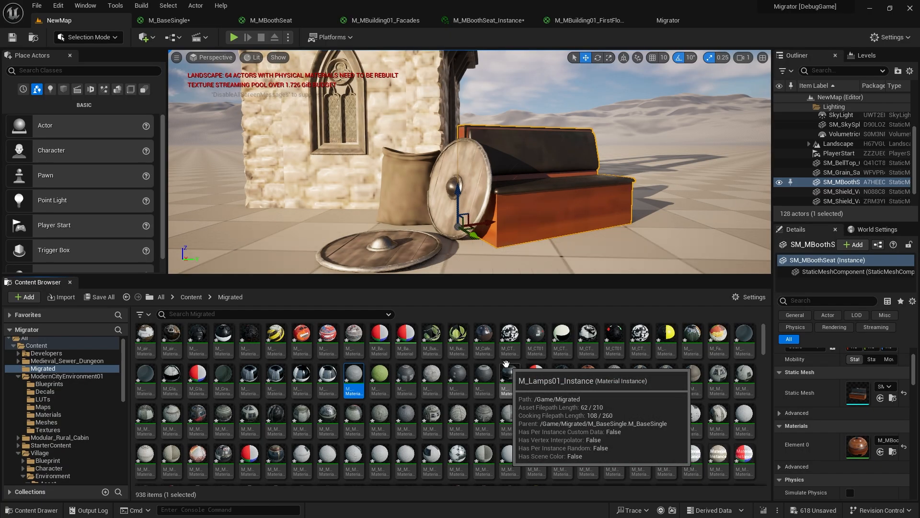
{"action": "scroll", "coordinate": [506, 363], "scroll_direction": "down", "scroll_amount": 2}
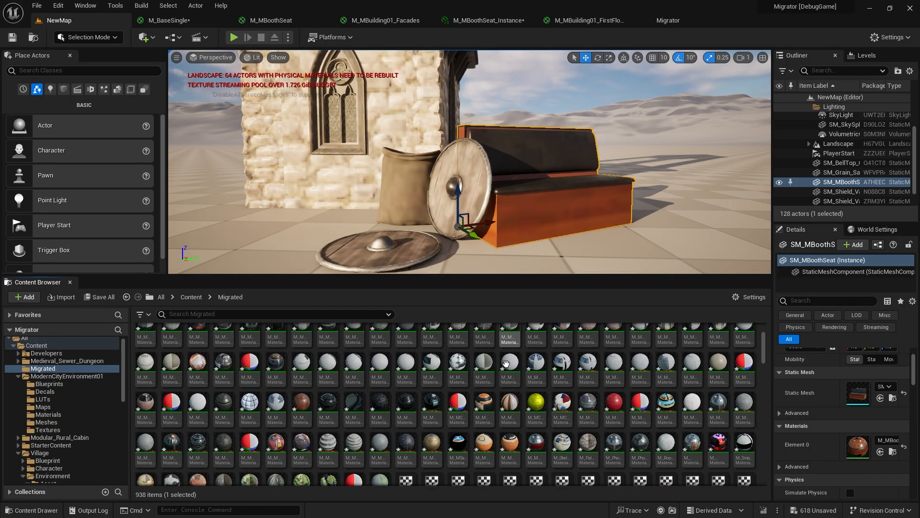
{"action": "scroll", "coordinate": [506, 364], "scroll_direction": "down", "scroll_amount": 2}
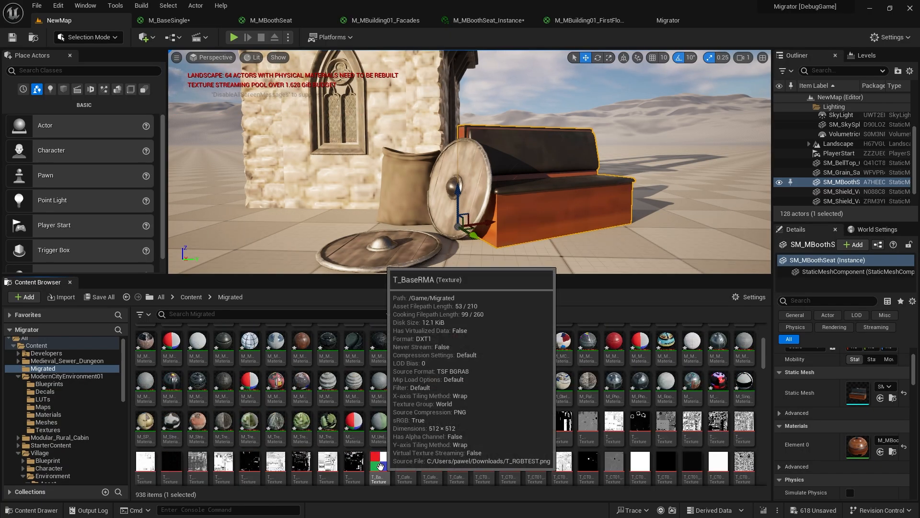
Move the T_BaseRMA texture from the Migrated folder to the Content root and show the Content folder's assets.
{"action": "left_click_drag", "start_coordinate": [380, 466], "coordinate": [37, 351]}
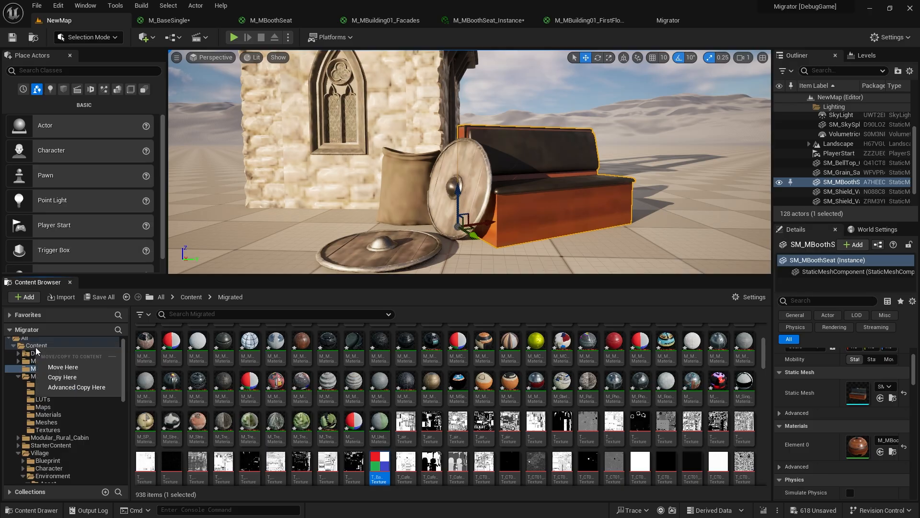
{"action": "left_click", "coordinate": [63, 366]}
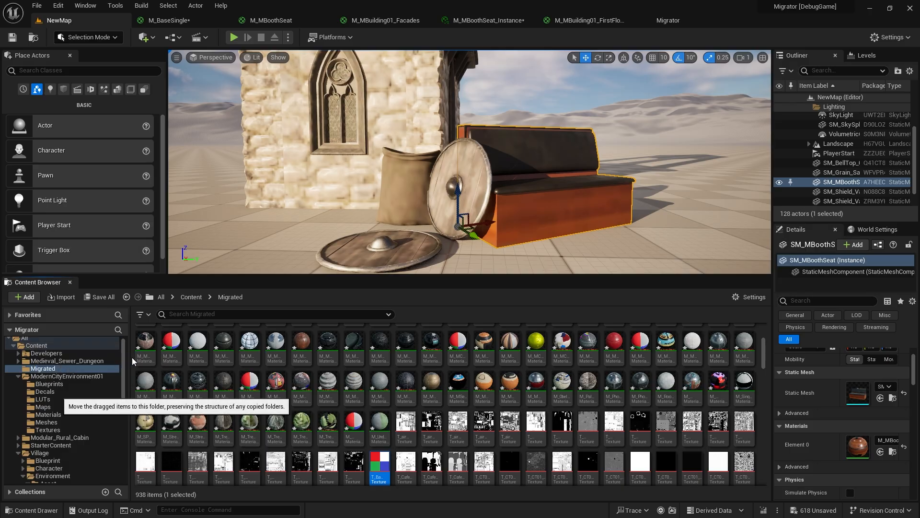
{"action": "left_click", "coordinate": [191, 297]}
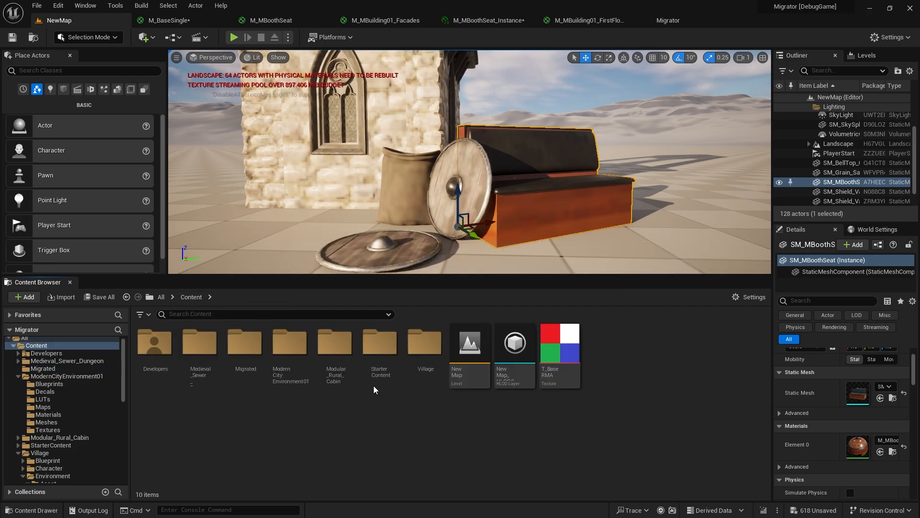
{"action": "scroll", "coordinate": [479, 386], "scroll_direction": "up", "scroll_amount": 3, "text": "ctrl"}
{"action": "scroll", "coordinate": [521, 412], "scroll_direction": "down", "scroll_amount": 3, "text": "ctrl"}
{"action": "scroll", "coordinate": [558, 361], "scroll_direction": "up", "scroll_amount": 2, "text": "ctrl"}
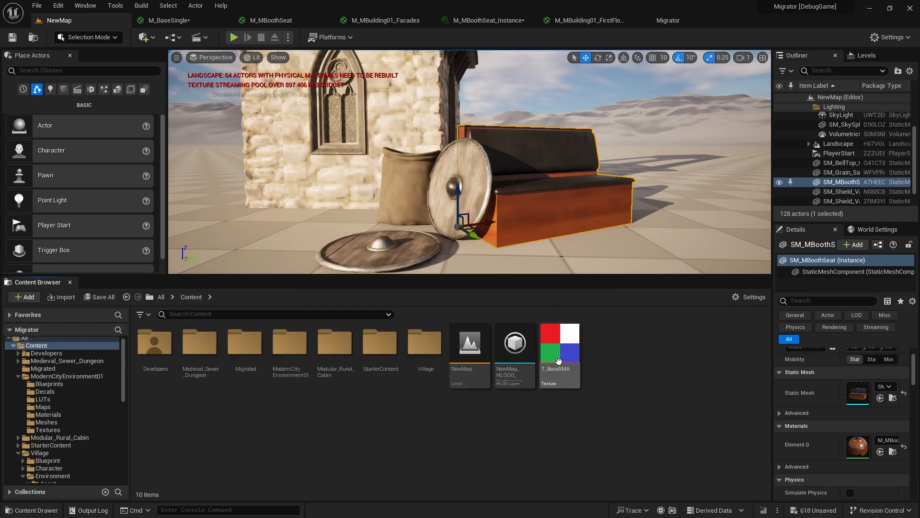
Create a new folder named RGBATEST in the Content folder.
{"action": "right_click", "coordinate": [622, 355]}
{"action": "left_click", "coordinate": [681, 214]}
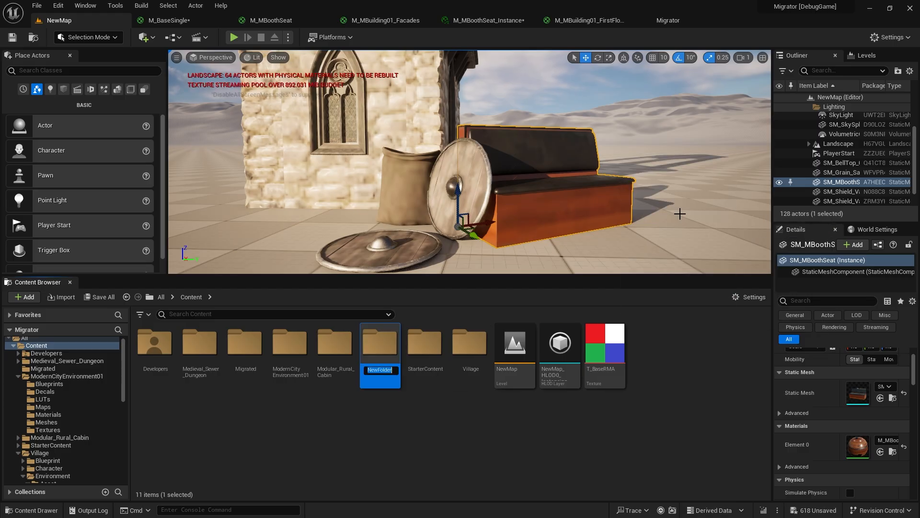
{"action": "type", "text": "RGBATEST"}
{"action": "key", "text": "Return"}
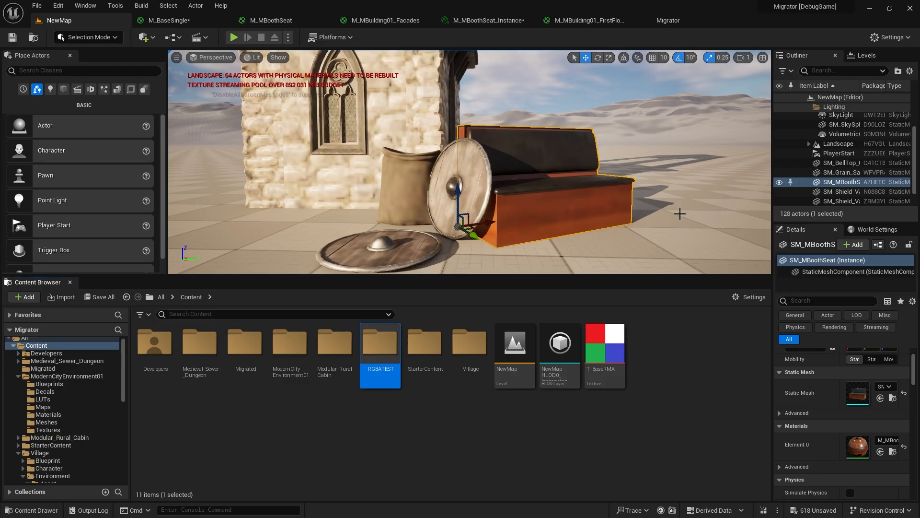
Move the T_BaseRMA texture into the RGBATEST folder and open that folder.
{"action": "left_click_drag", "start_coordinate": [604, 350], "coordinate": [387, 349]}
{"action": "left_click", "coordinate": [399, 363]}
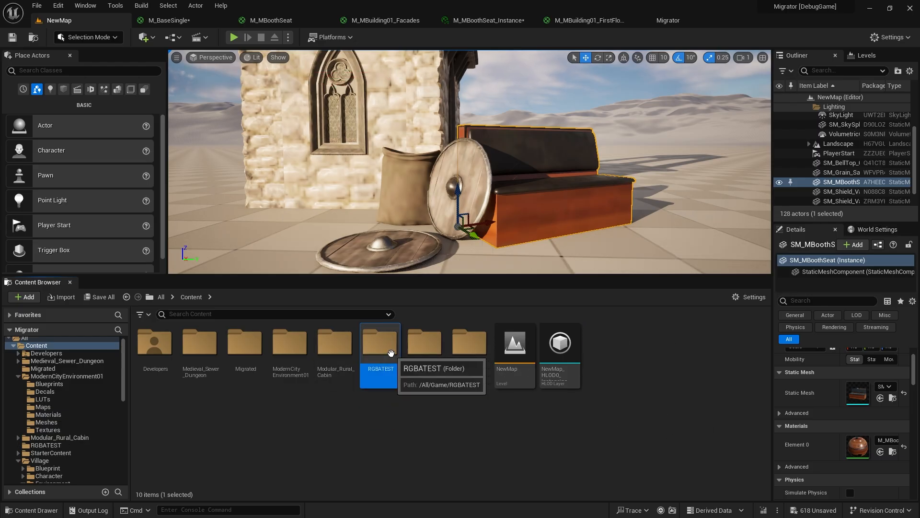
{"action": "double_click", "coordinate": [393, 354]}
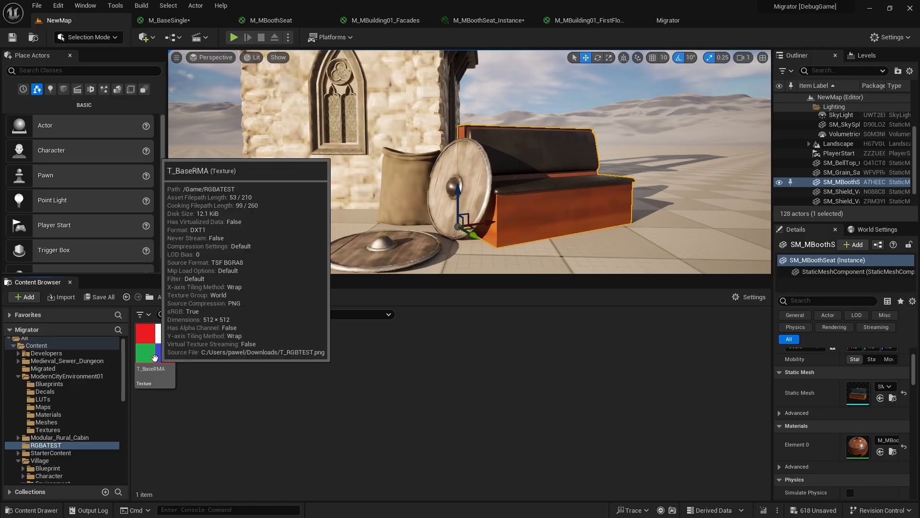
Rename the T_BaseRMA texture with the Asset Migrator, searching for T_ and replacing it with nothing.
{"action": "right_click", "coordinate": [158, 357]}
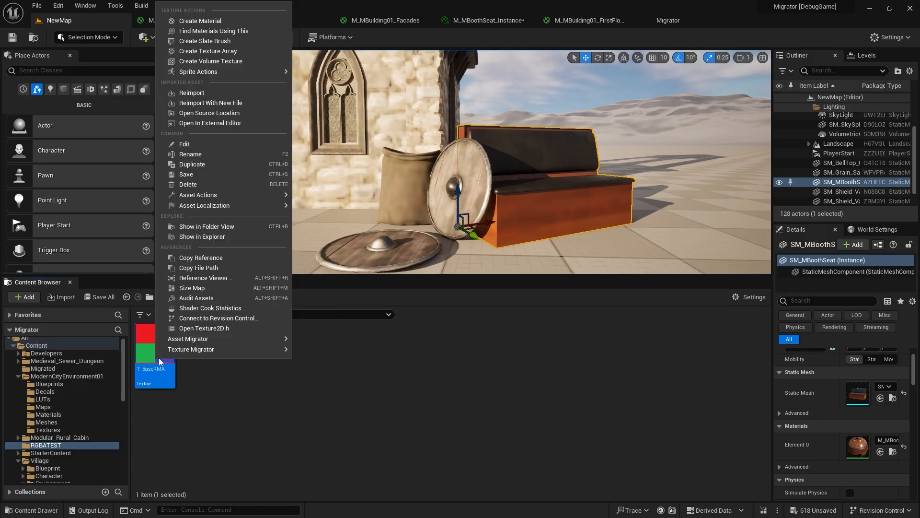
{"action": "mouse_move", "coordinate": [245, 348]}
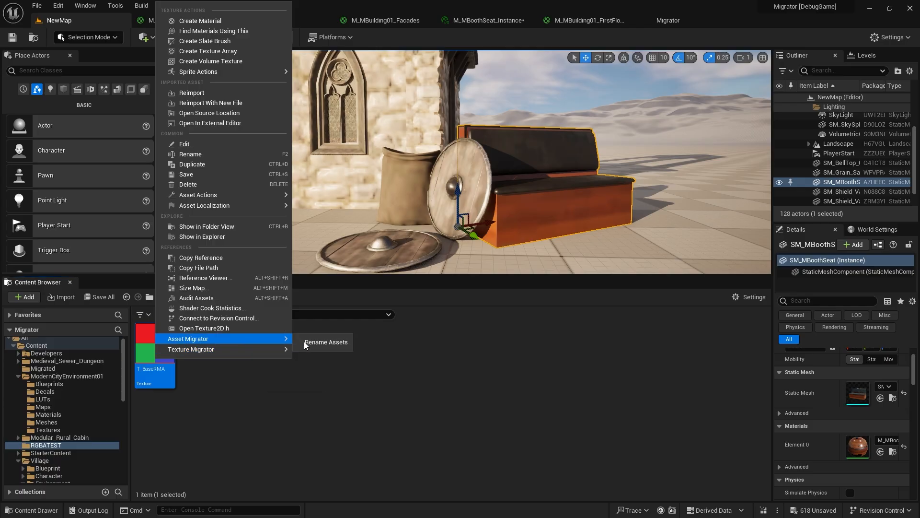
{"action": "left_click", "coordinate": [319, 341]}
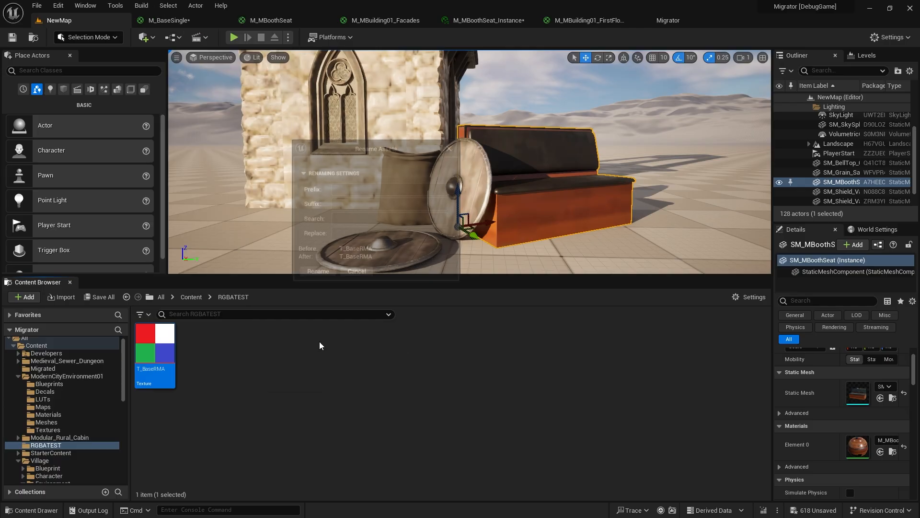
{"action": "left_click", "coordinate": [345, 216]}
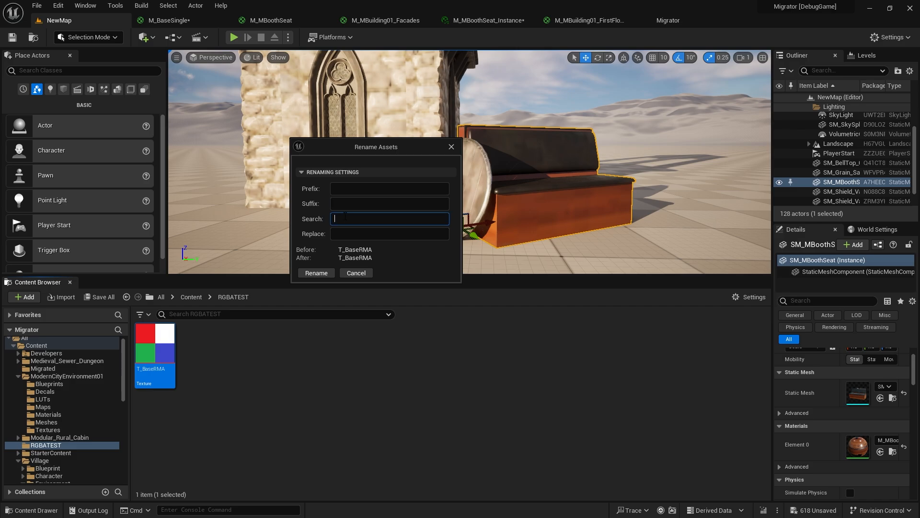
{"action": "key", "text": "Tab"}
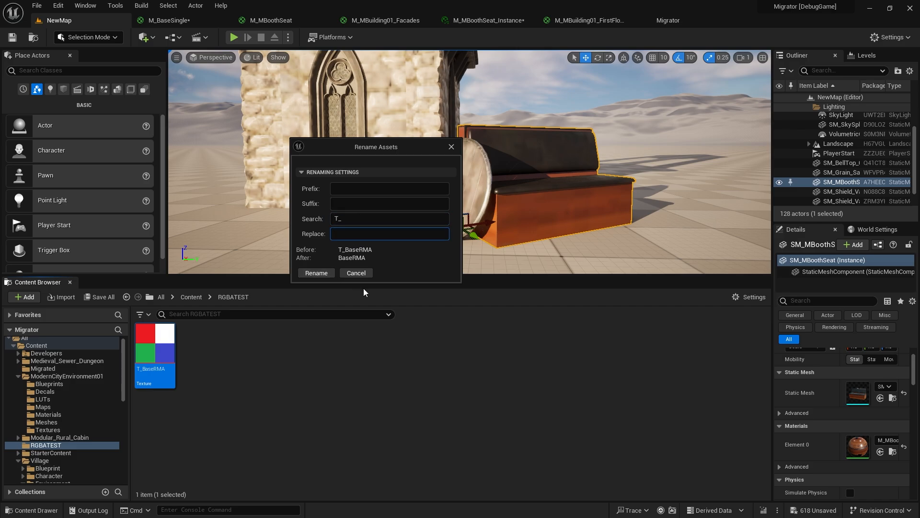
{"action": "type", "text": "X"}
{"action": "left_click", "coordinate": [392, 218]}
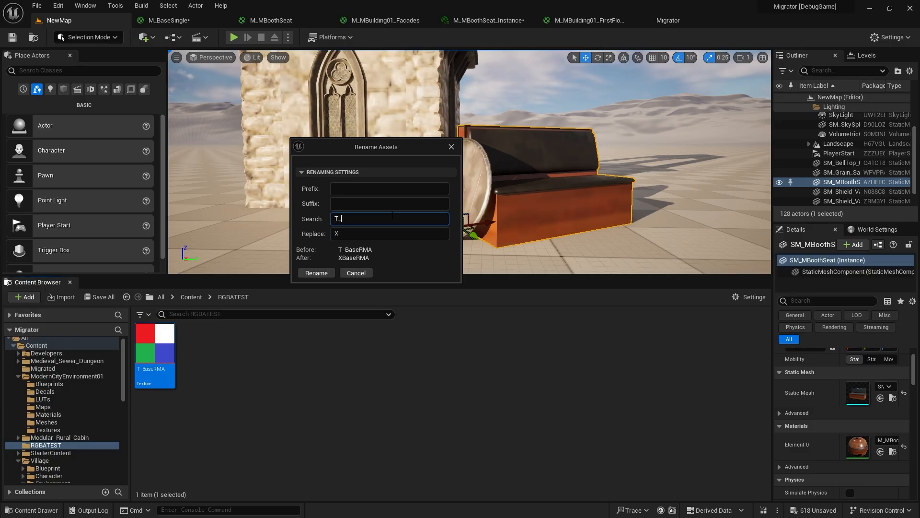
{"action": "left_click", "coordinate": [368, 233]}
{"action": "left_click", "coordinate": [312, 272]}
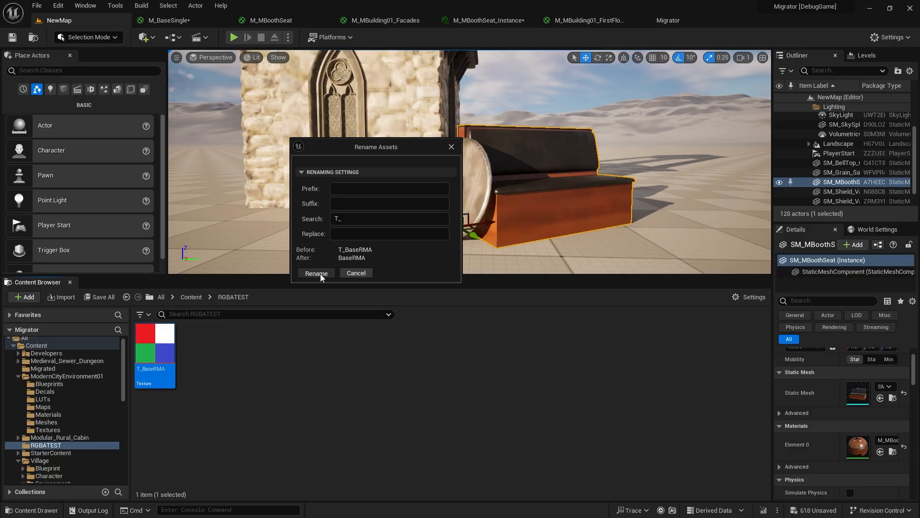
Split the BaseRMA texture into separate R, G, B and A channel textures in /Game/RGBATEST with the Texture Migrator.
{"action": "right_click", "coordinate": [164, 357]}
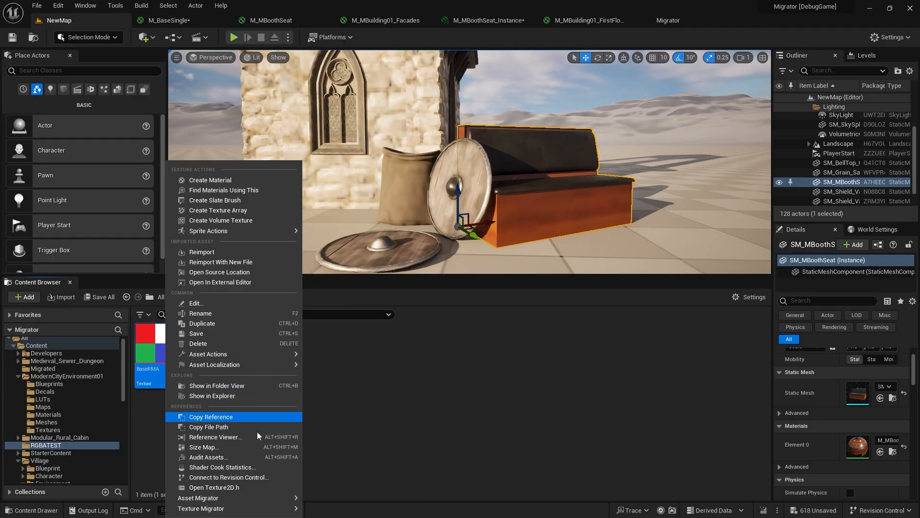
{"action": "mouse_move", "coordinate": [239, 501]}
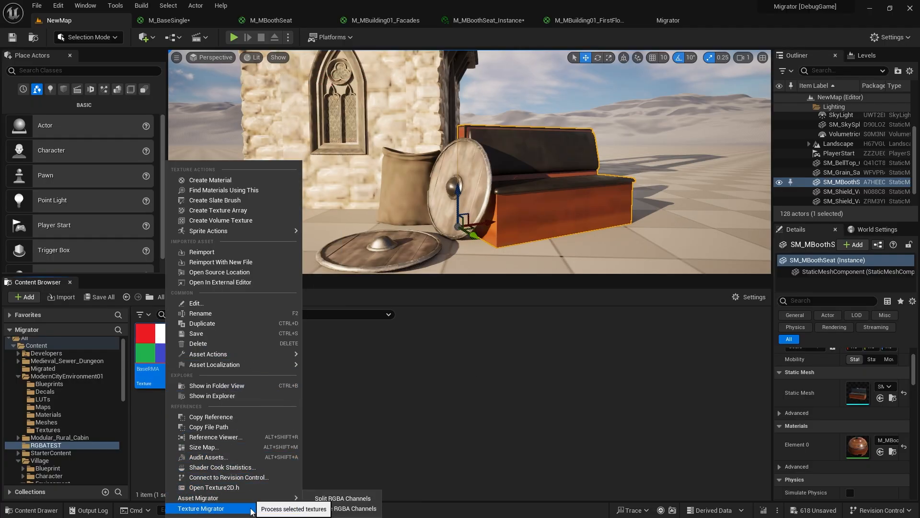
{"action": "left_click", "coordinate": [341, 498]}
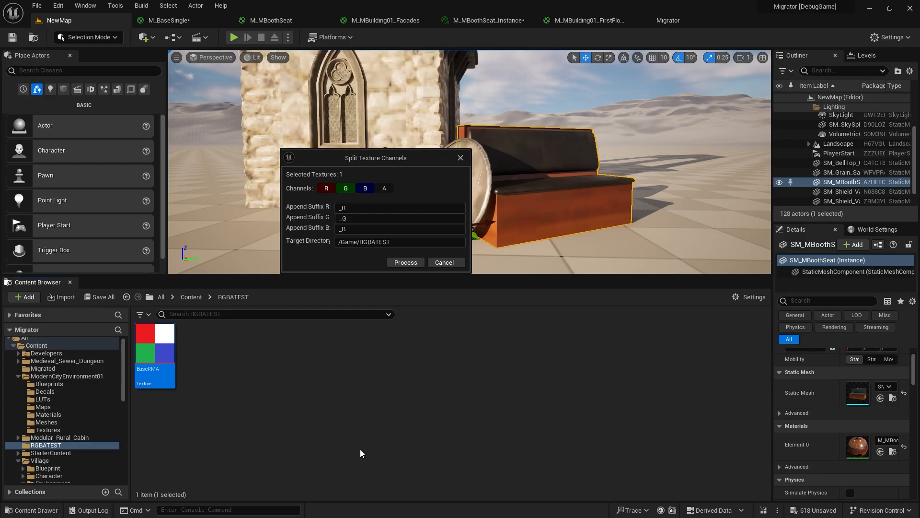
{"action": "left_click", "coordinate": [386, 187]}
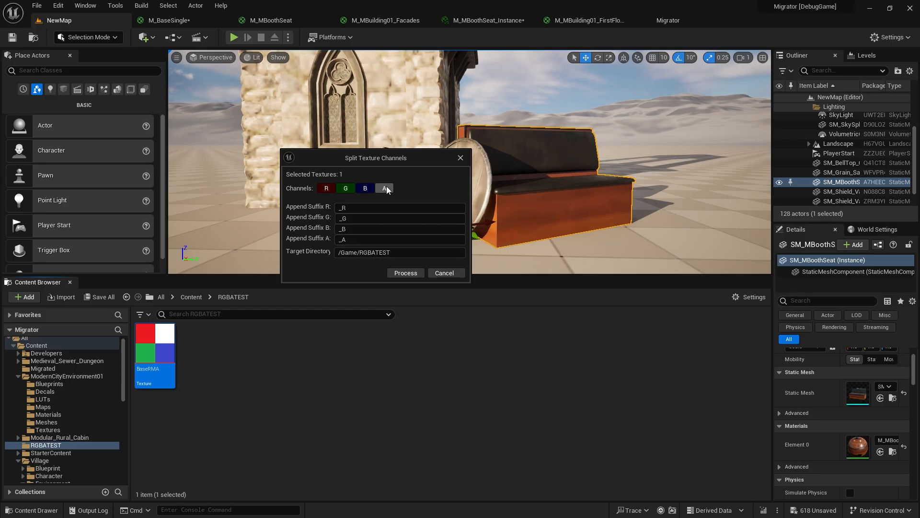
{"action": "left_click", "coordinate": [412, 272]}
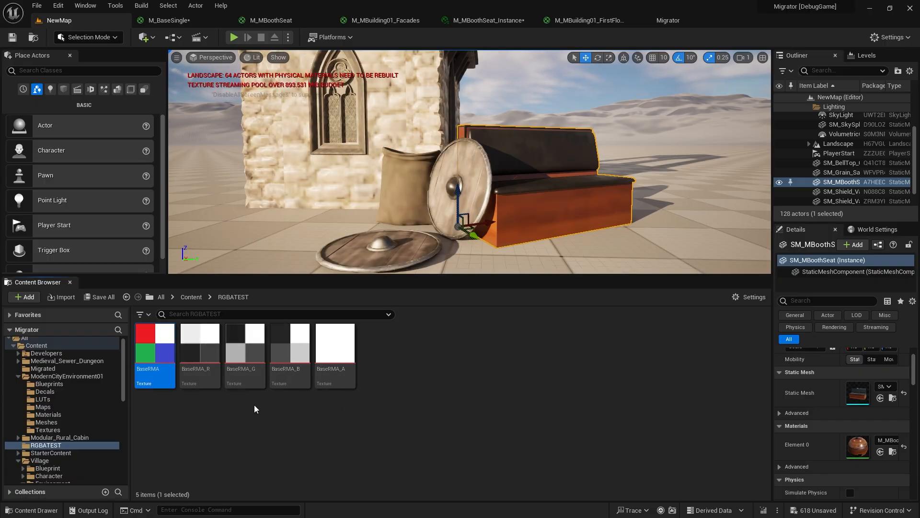
Split BaseRMA again with only the R and A channels enabled, keeping the _R and _A suffixes, and check the resulting textures.
{"action": "right_click", "coordinate": [156, 362]}
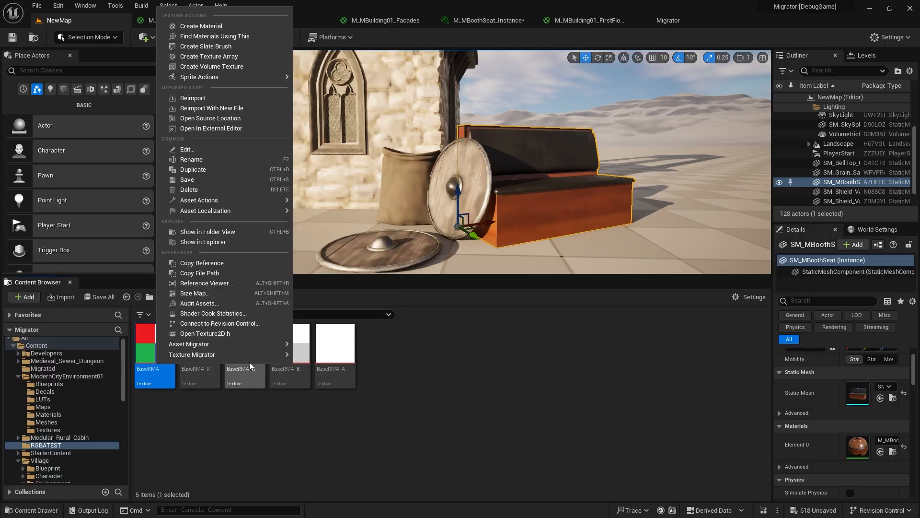
{"action": "mouse_move", "coordinate": [239, 357]}
{"action": "left_click", "coordinate": [336, 357]}
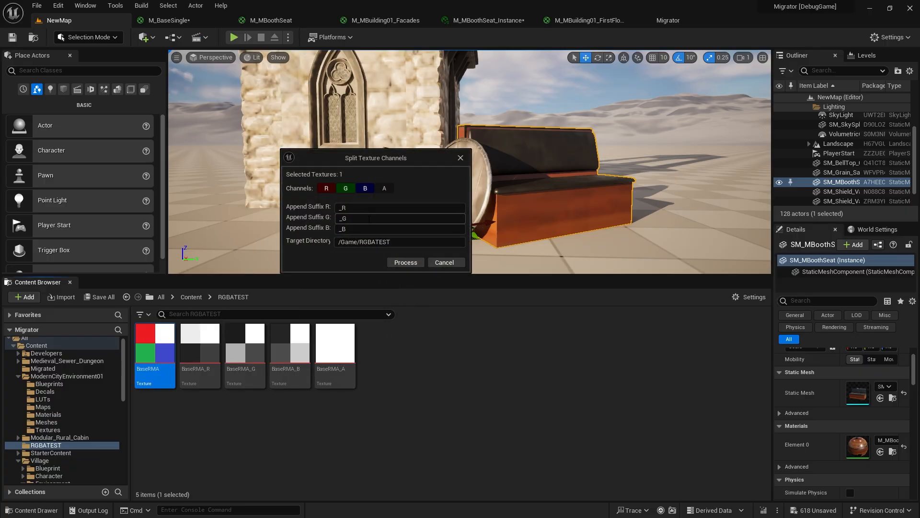
{"action": "left_click", "coordinate": [344, 188]}
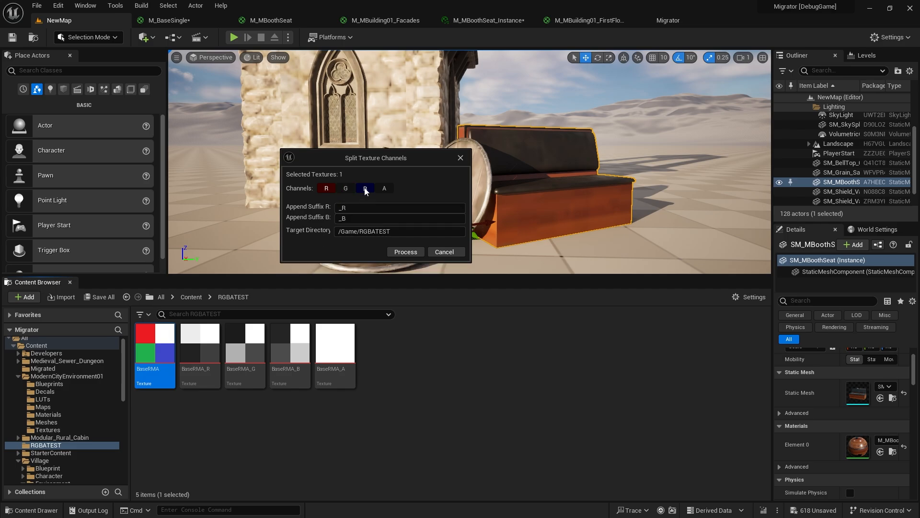
{"action": "left_click", "coordinate": [365, 189]}
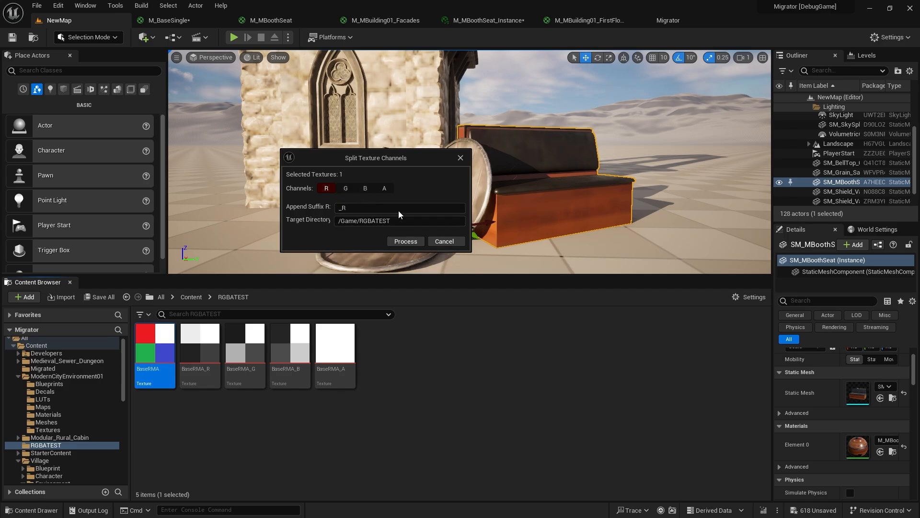
{"action": "left_click", "coordinate": [387, 187]}
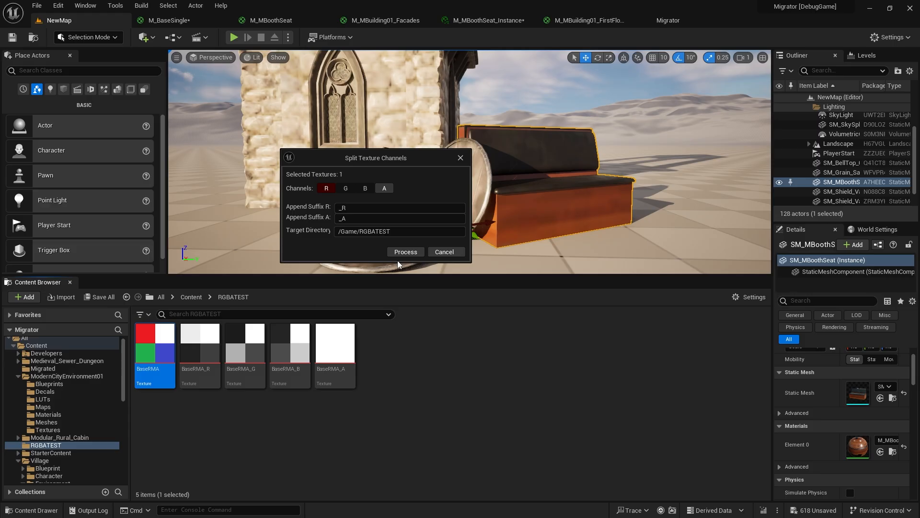
{"action": "left_click", "coordinate": [411, 253]}
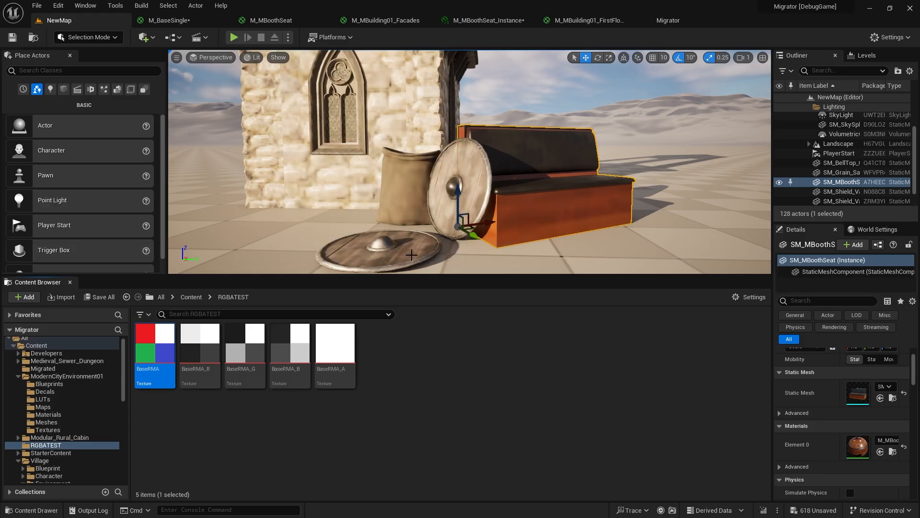
{"action": "left_click", "coordinate": [492, 415]}
{"action": "left_click", "coordinate": [380, 345]}
{"action": "left_click", "coordinate": [425, 345]}
{"action": "left_click", "coordinate": [461, 436]}
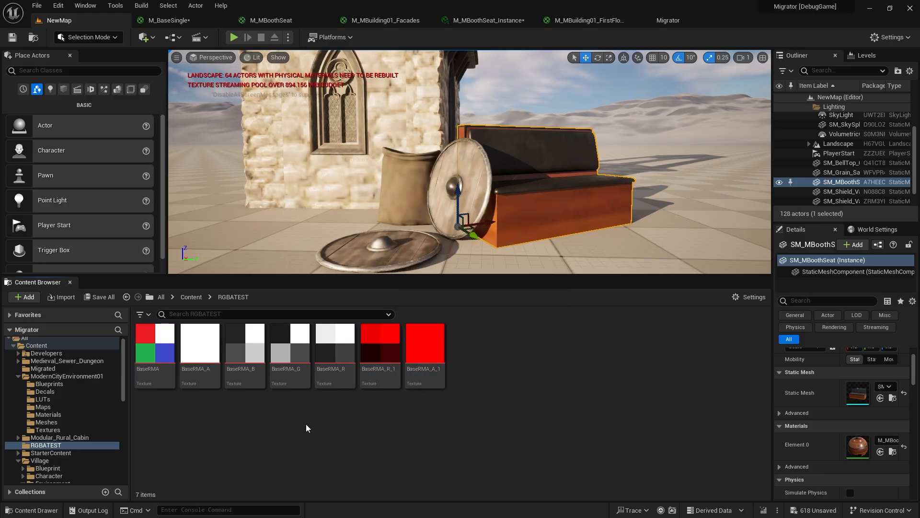
Set up a channel merge of BaseRMA_R, BaseRMA_G and BaseRMA_B, assigning them to the R, G and B channels respectively.
{"action": "left_click", "coordinate": [158, 367]}
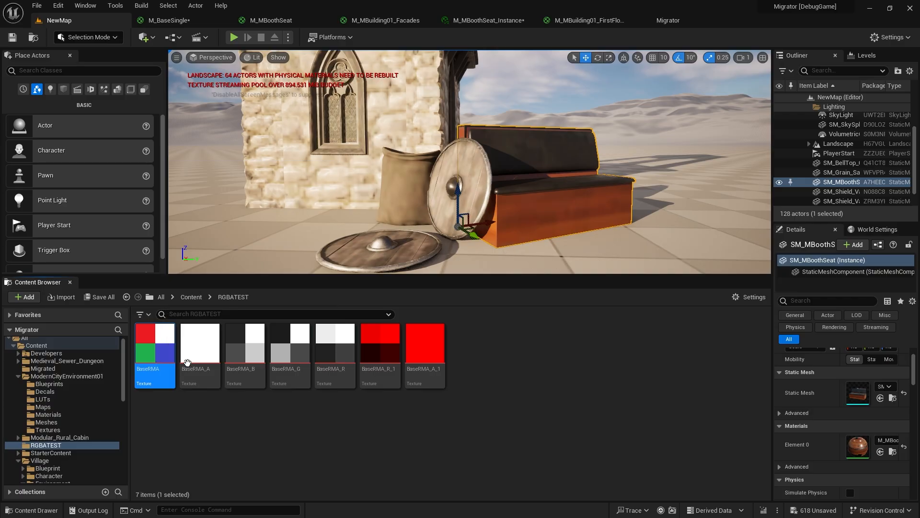
{"action": "left_click", "coordinate": [242, 357]}
{"action": "left_click", "coordinate": [334, 360], "text": "shift"}
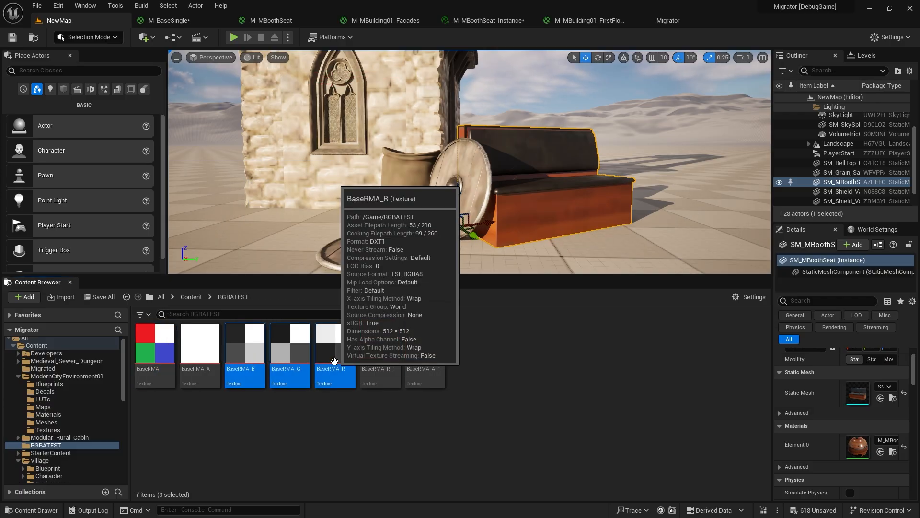
{"action": "right_click", "coordinate": [335, 359]}
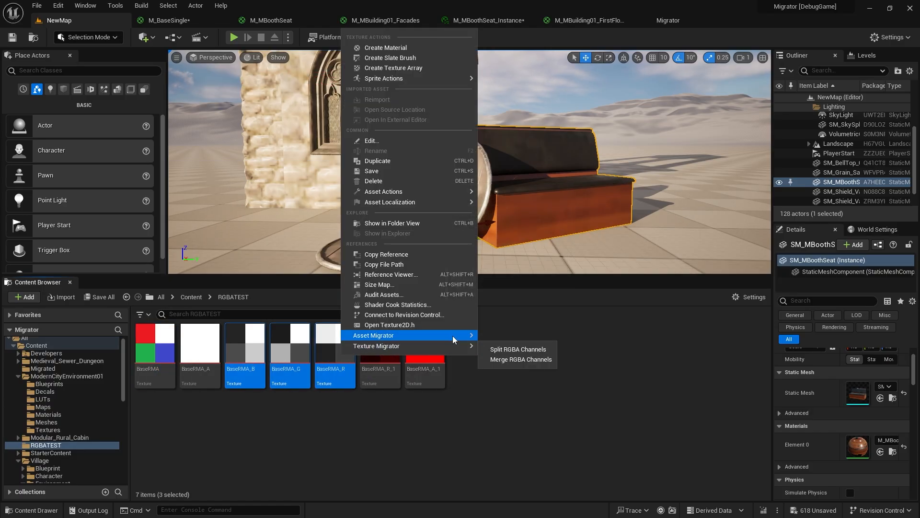
{"action": "mouse_move", "coordinate": [429, 348]}
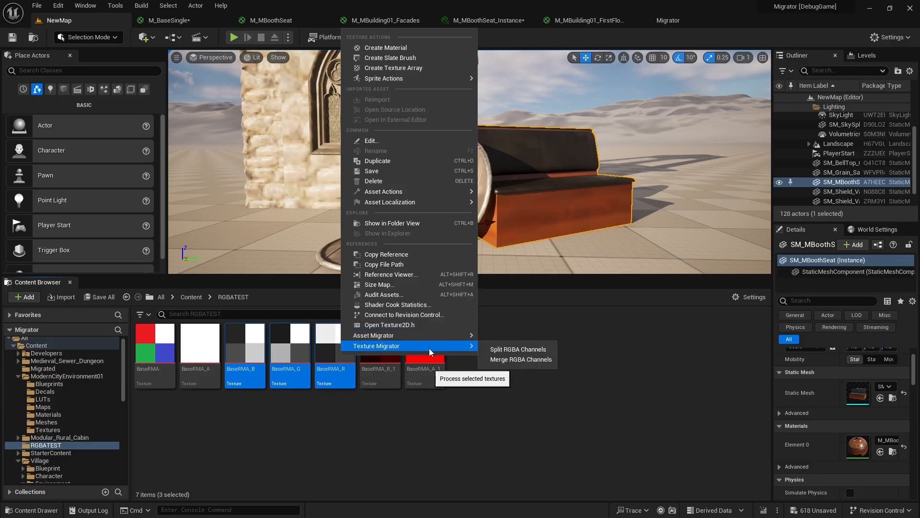
{"action": "left_click", "coordinate": [539, 359]}
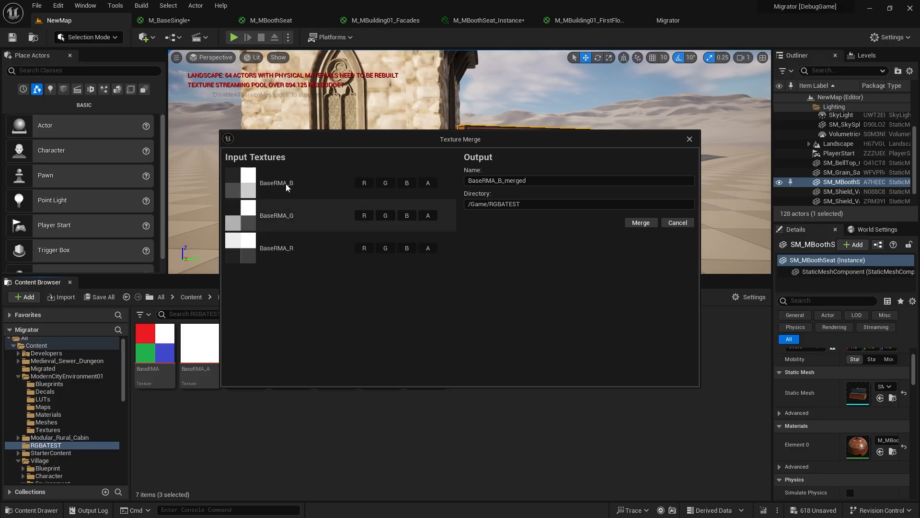
{"action": "left_click", "coordinate": [364, 248]}
{"action": "left_click", "coordinate": [385, 215]}
{"action": "left_click", "coordinate": [407, 182]}
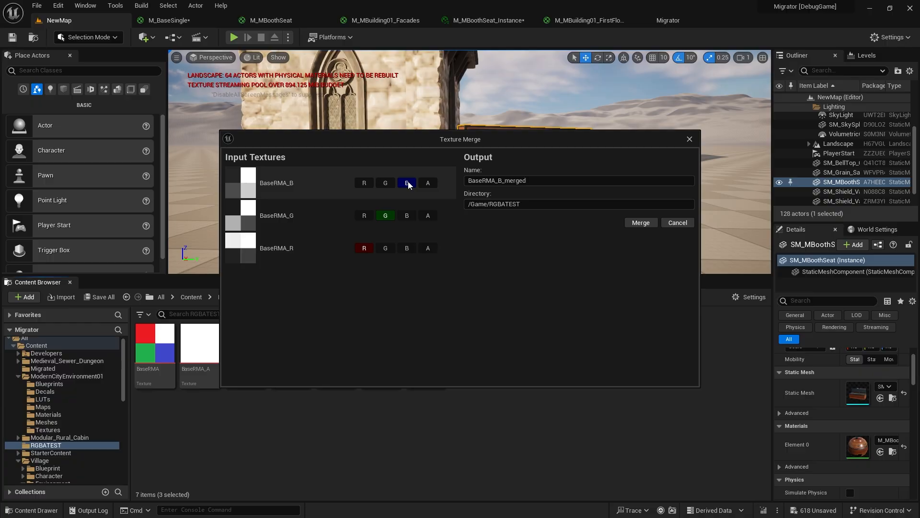
Name the output texture BaseRMA_merged and merge the channels into /Game/RGBATEST.
{"action": "left_click", "coordinate": [502, 181]}
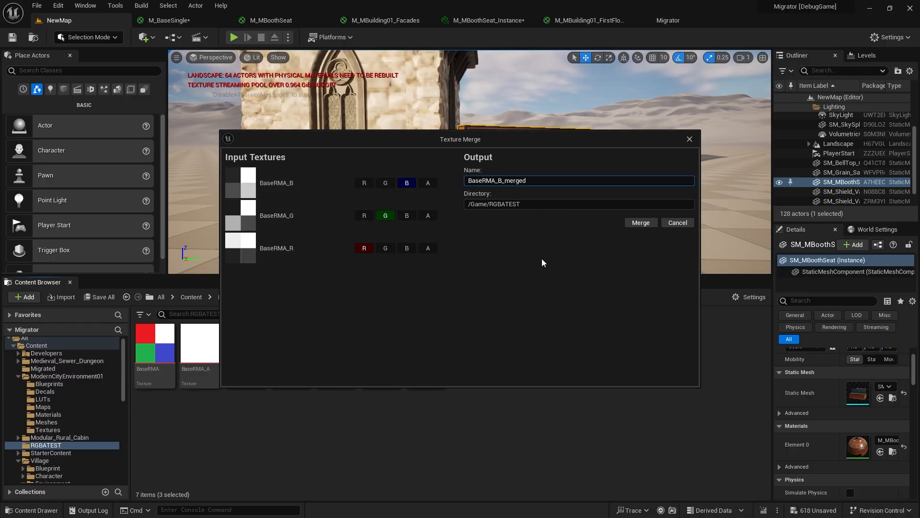
{"action": "key", "text": "BackSpace"}
{"action": "key", "text": "BackSpace"}
{"action": "left_click", "coordinate": [647, 222]}
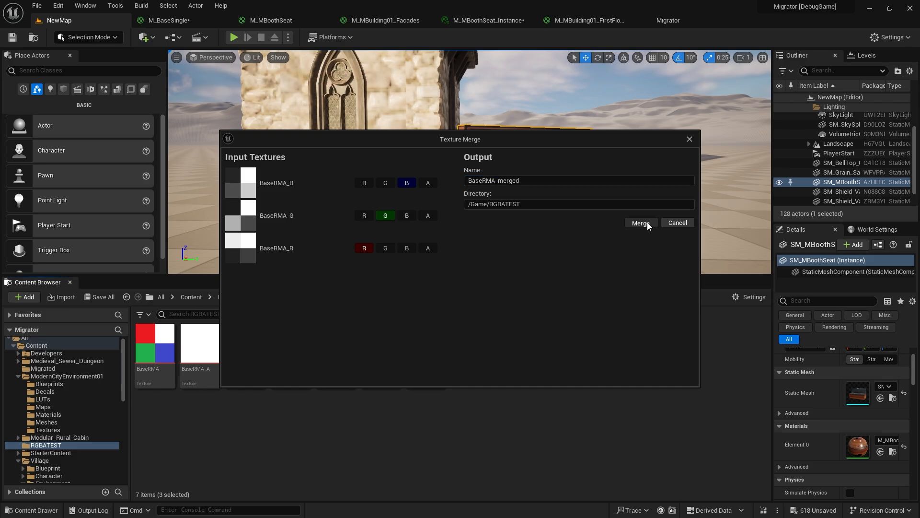
Close the merge dialog, then view BaseRMA_merged and the original BaseRMA in the texture editor to compare the merged result with the source.
{"action": "left_click", "coordinate": [689, 140]}
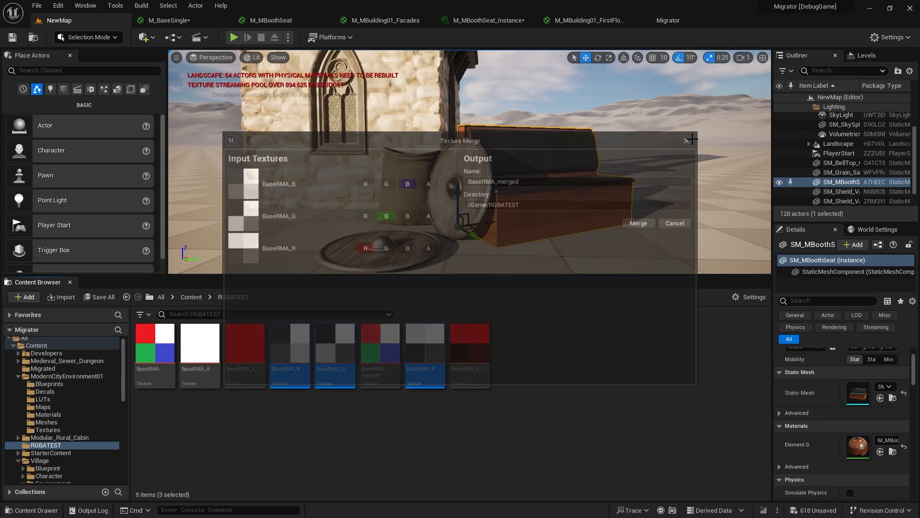
{"action": "left_click", "coordinate": [384, 347]}
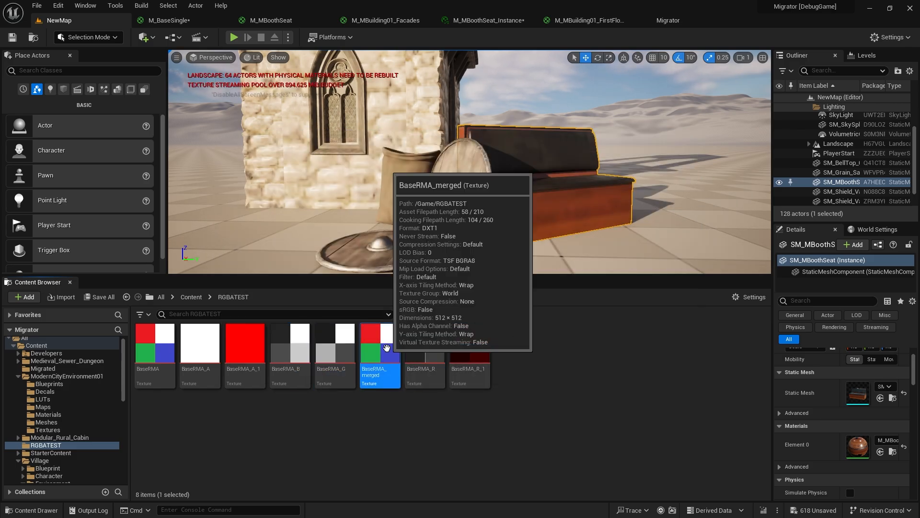
{"action": "left_click", "coordinate": [159, 349]}
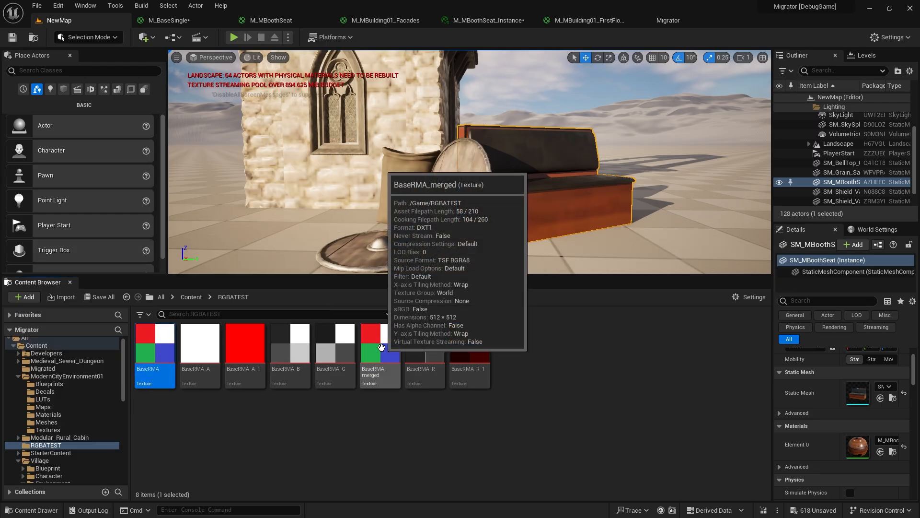
{"action": "left_click", "coordinate": [381, 347]}
{"action": "left_click", "coordinate": [156, 349]}
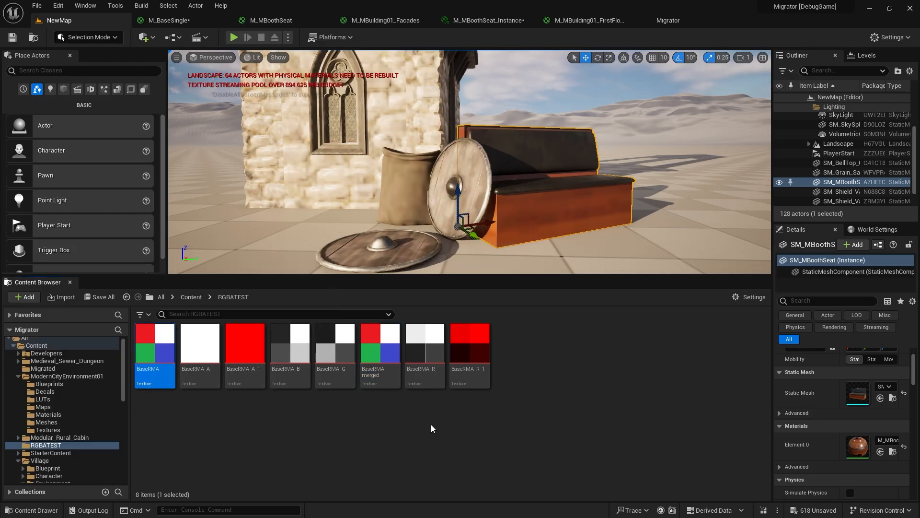
{"action": "left_click", "coordinate": [378, 350]}
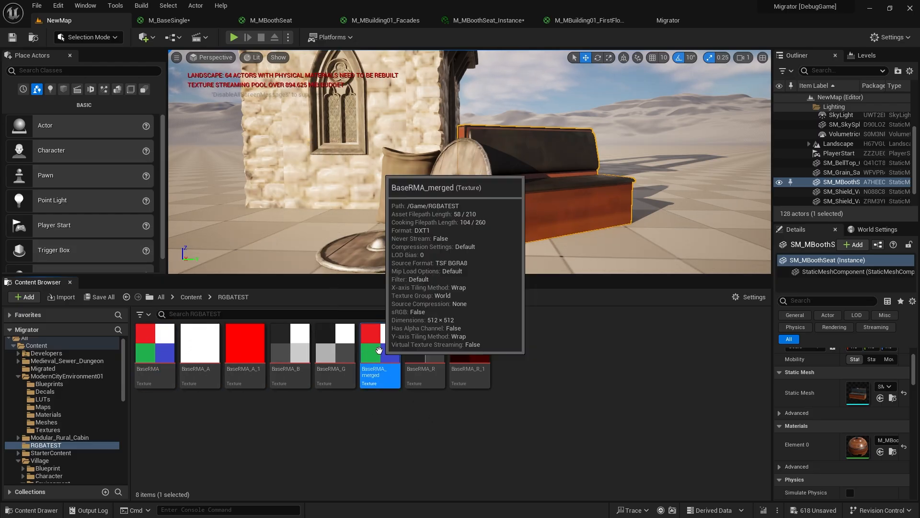
{"action": "double_click", "coordinate": [378, 350]}
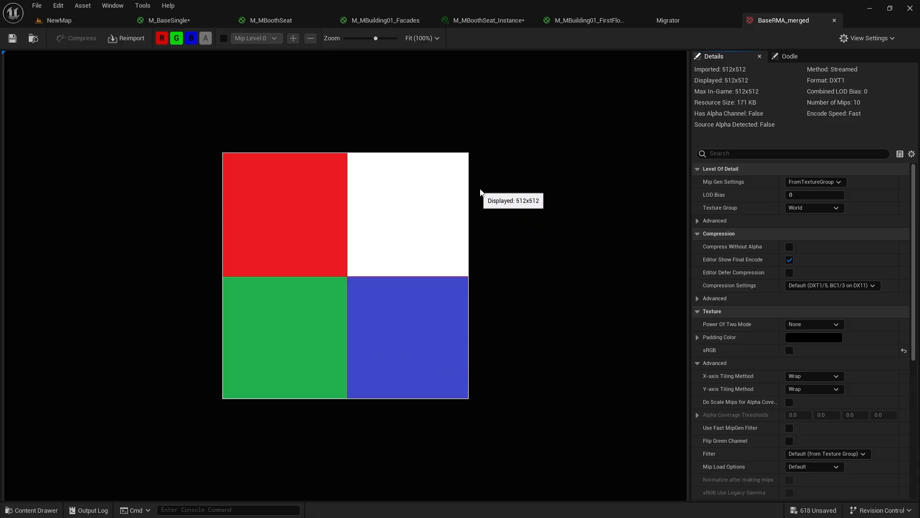
{"action": "left_click", "coordinate": [52, 20]}
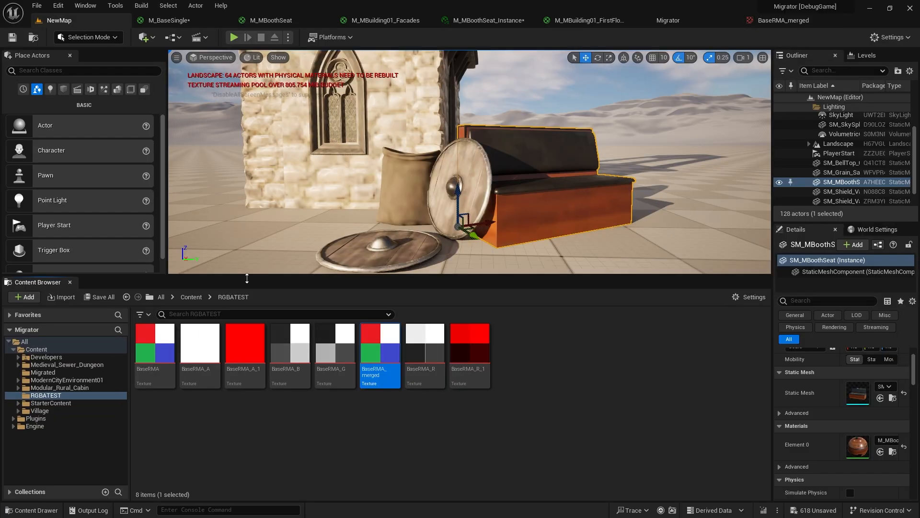
{"action": "left_click", "coordinate": [140, 343]}
{"action": "double_click", "coordinate": [140, 343]}
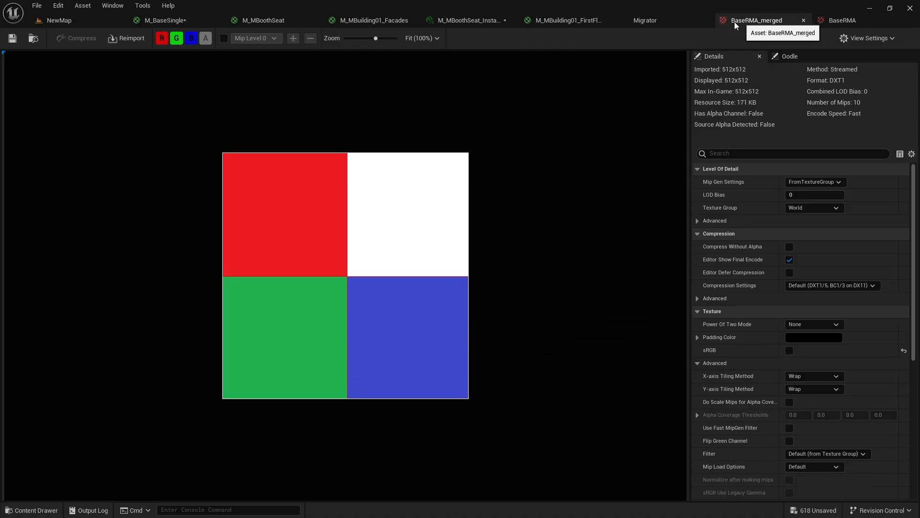
{"action": "left_click", "coordinate": [65, 24]}
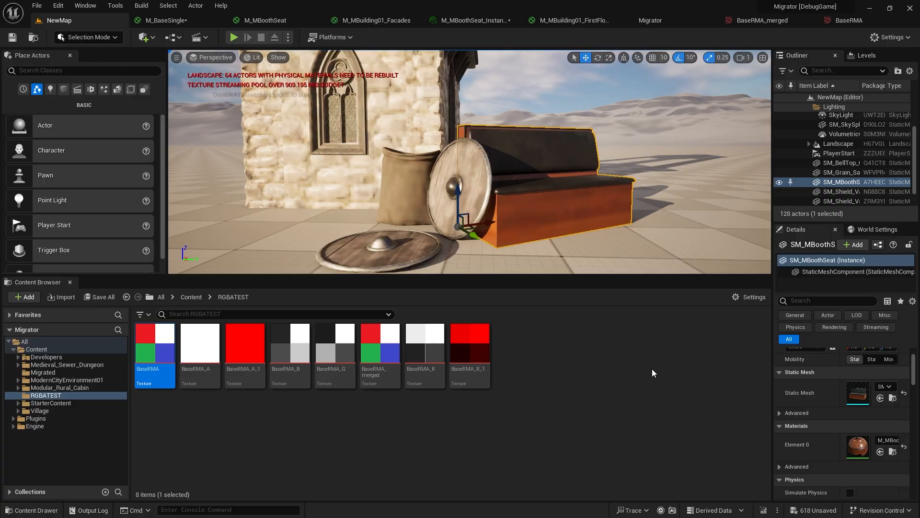
{"action": "right_click_drag", "start_coordinate": [576, 240], "coordinate": [565, 221]}
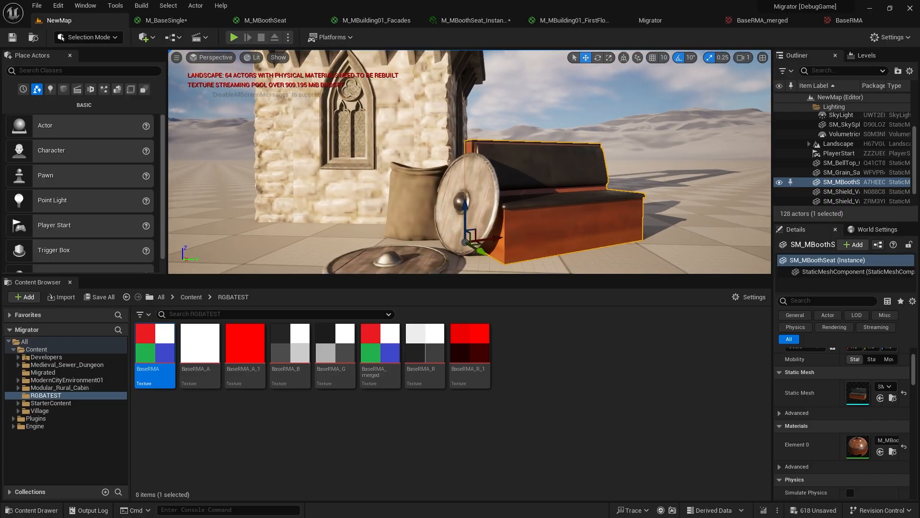
{"action": "left_click", "coordinate": [380, 99]}
{"action": "right_click_drag", "start_coordinate": [380, 98], "coordinate": [365, 100]}
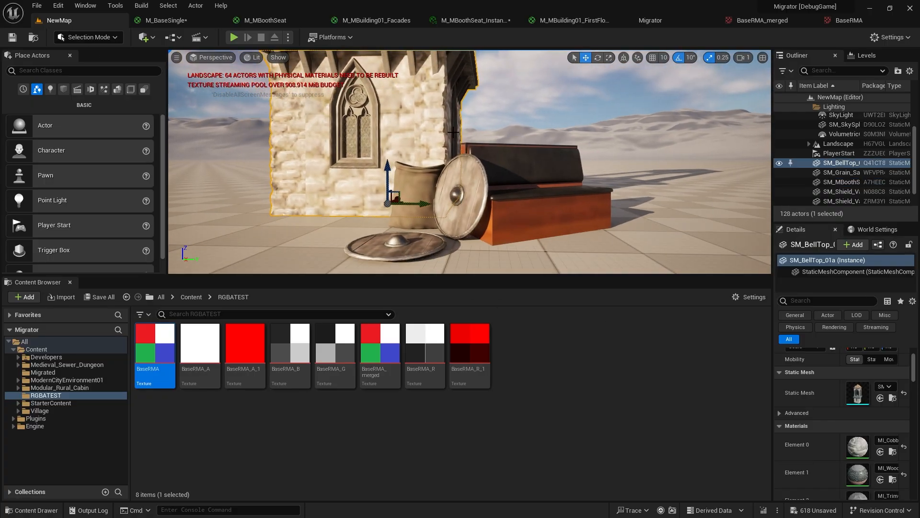
{"action": "left_click", "coordinate": [652, 22]}
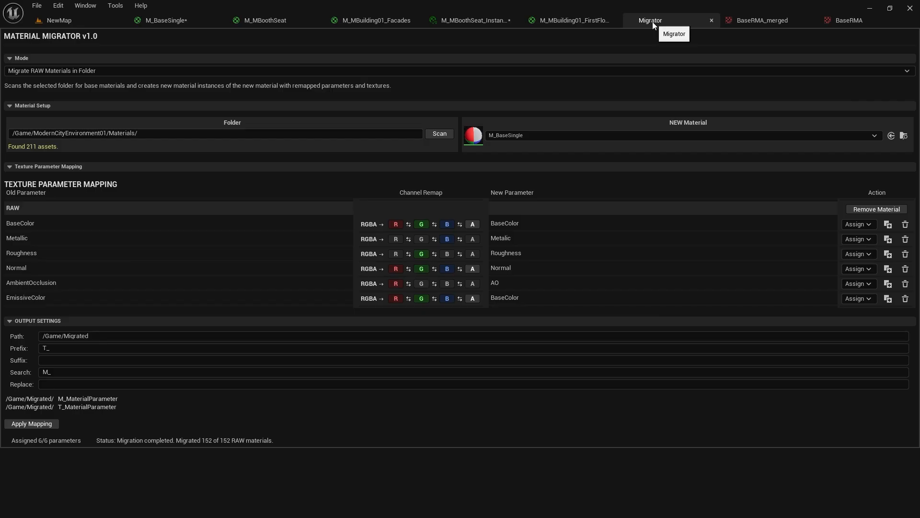
{"action": "left_click", "coordinate": [119, 72]}
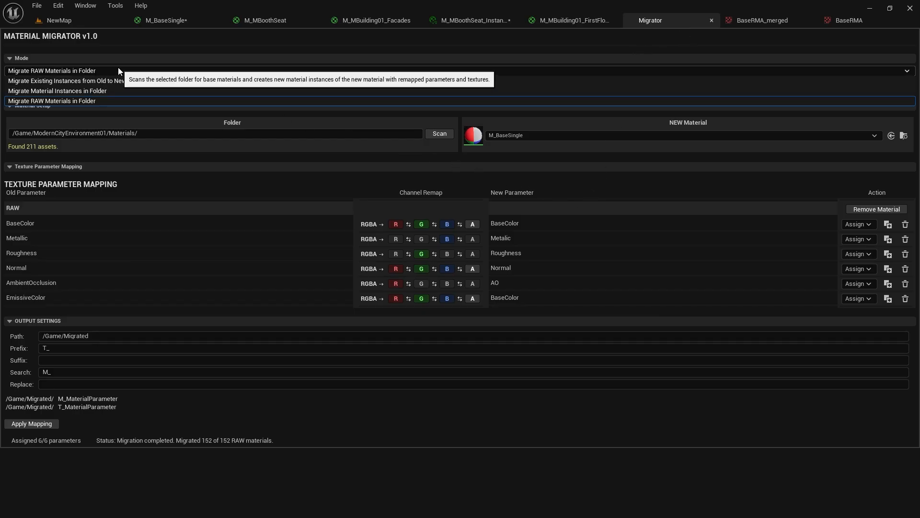
{"action": "left_click", "coordinate": [117, 67]}
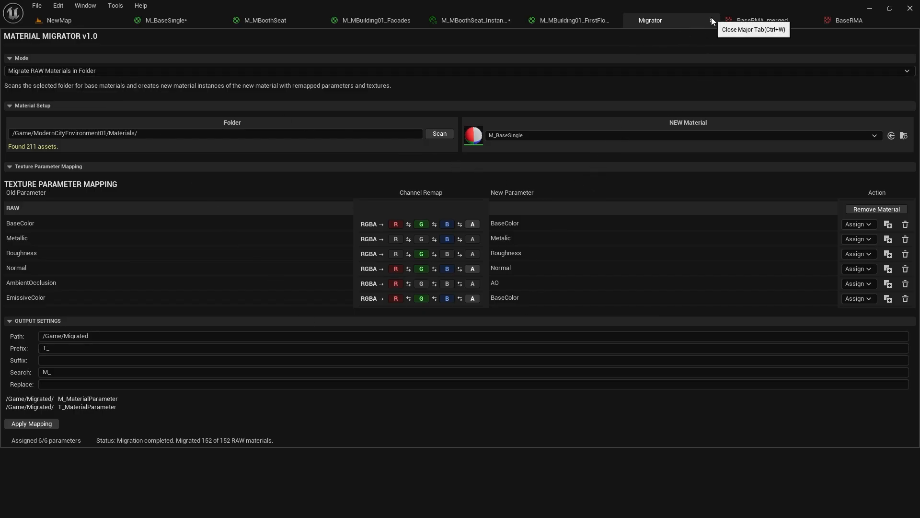
{"action": "left_click", "coordinate": [91, 20]}
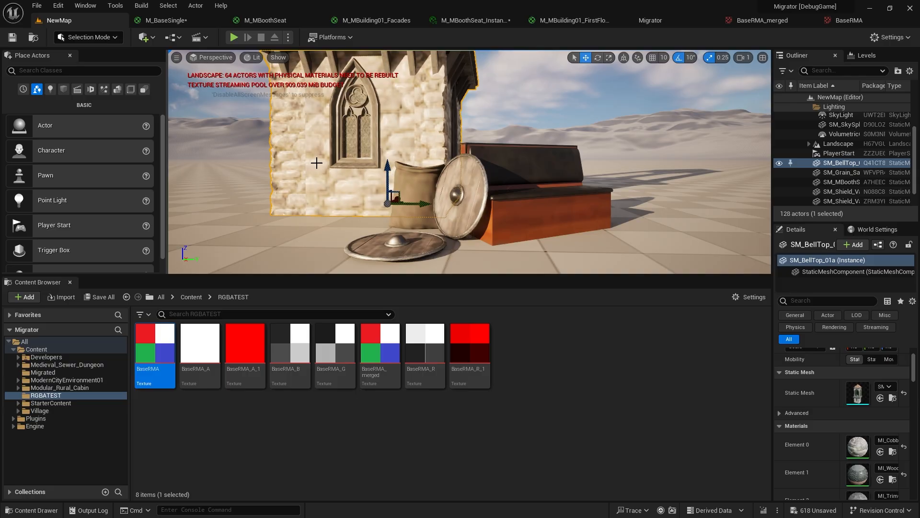
In the Migrator's texture parameter mapping, reorder the BaseColor channels to R, B, G, A and the Roughness channels to B, R, G, A.
{"action": "left_click", "coordinate": [650, 21]}
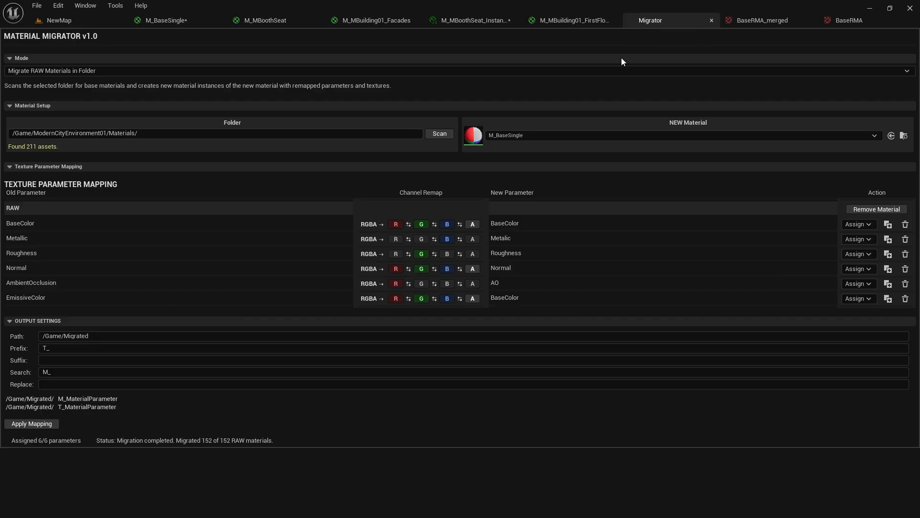
{"action": "left_click", "coordinate": [409, 223]}
{"action": "left_click", "coordinate": [435, 224]}
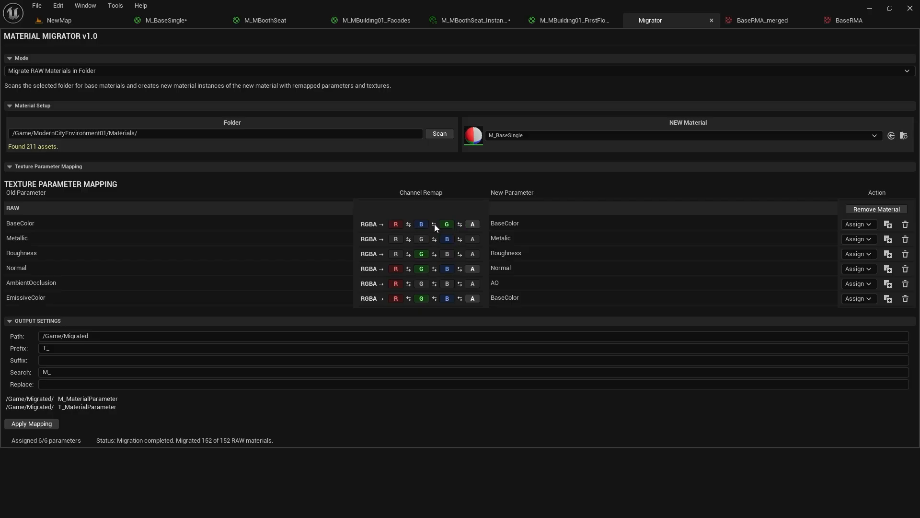
{"action": "left_click", "coordinate": [434, 254]}
{"action": "left_click", "coordinate": [408, 254]}
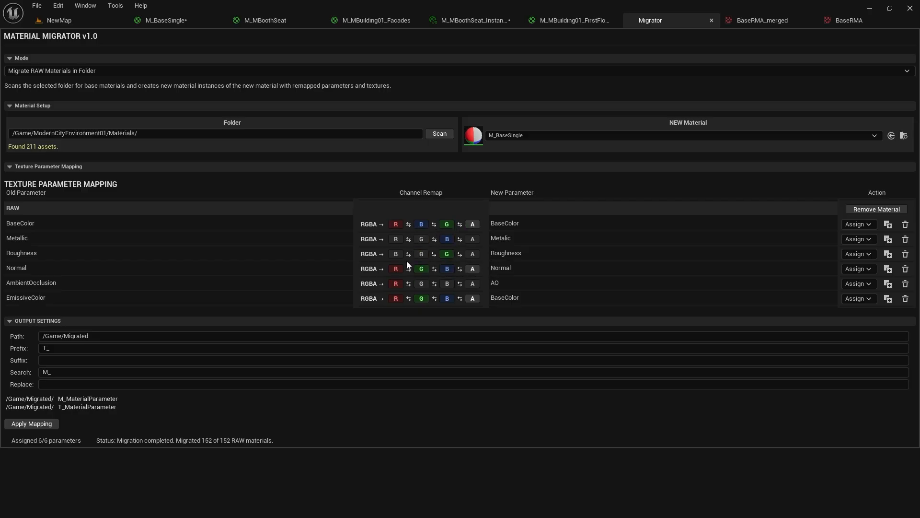
Reorder the Normal channels to G, B, R, A and the AmbientOcclusion channels to G, A, B, R in the channel remap.
{"action": "left_click", "coordinate": [433, 269]}
{"action": "left_click", "coordinate": [407, 285]}
{"action": "left_click", "coordinate": [434, 284]}
{"action": "left_click", "coordinate": [459, 284]}
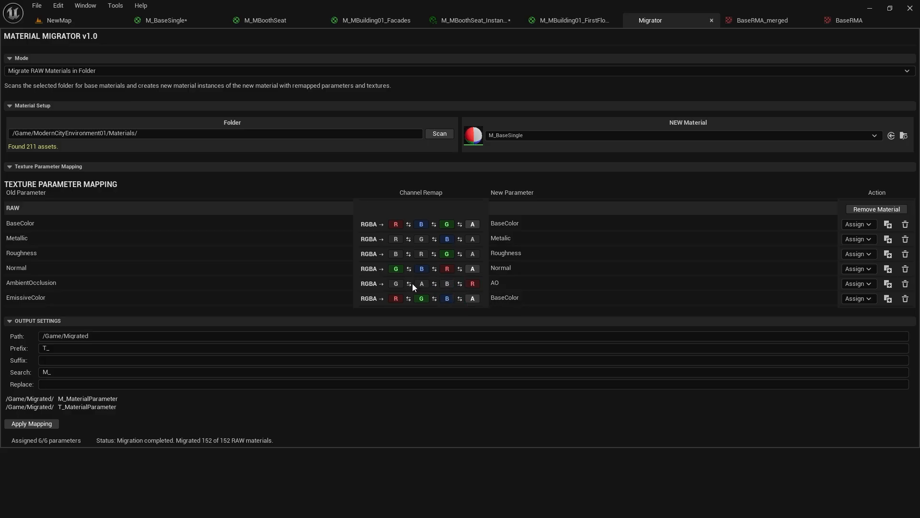